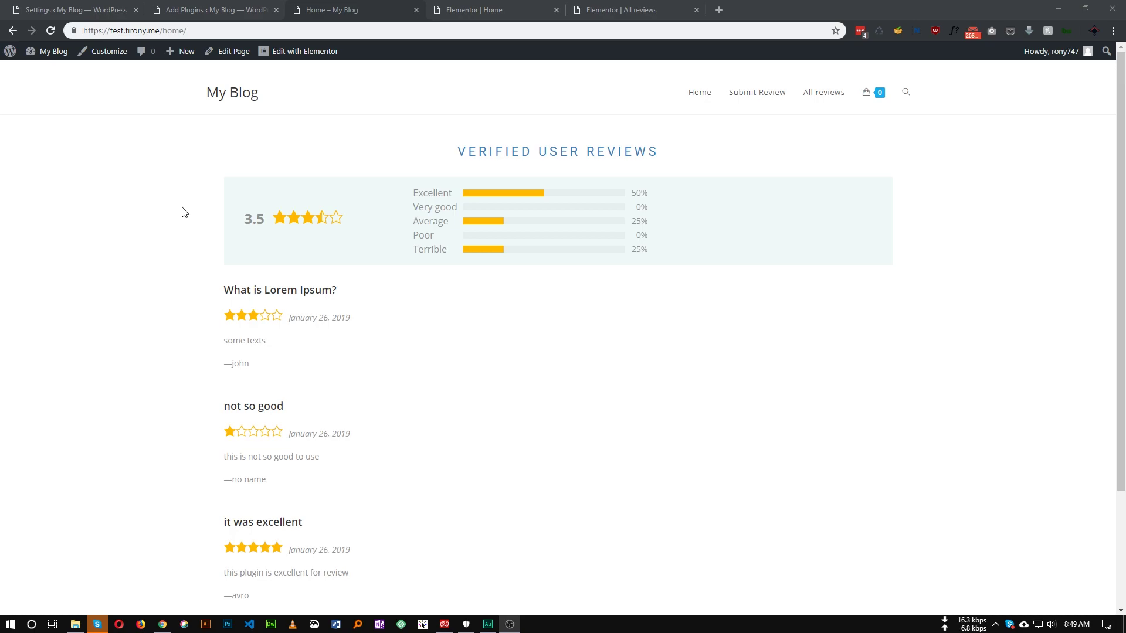
# - Check the Site Reviews plugin listing, then look over the finished review section on the home page
pyautogui.click(180, 10)
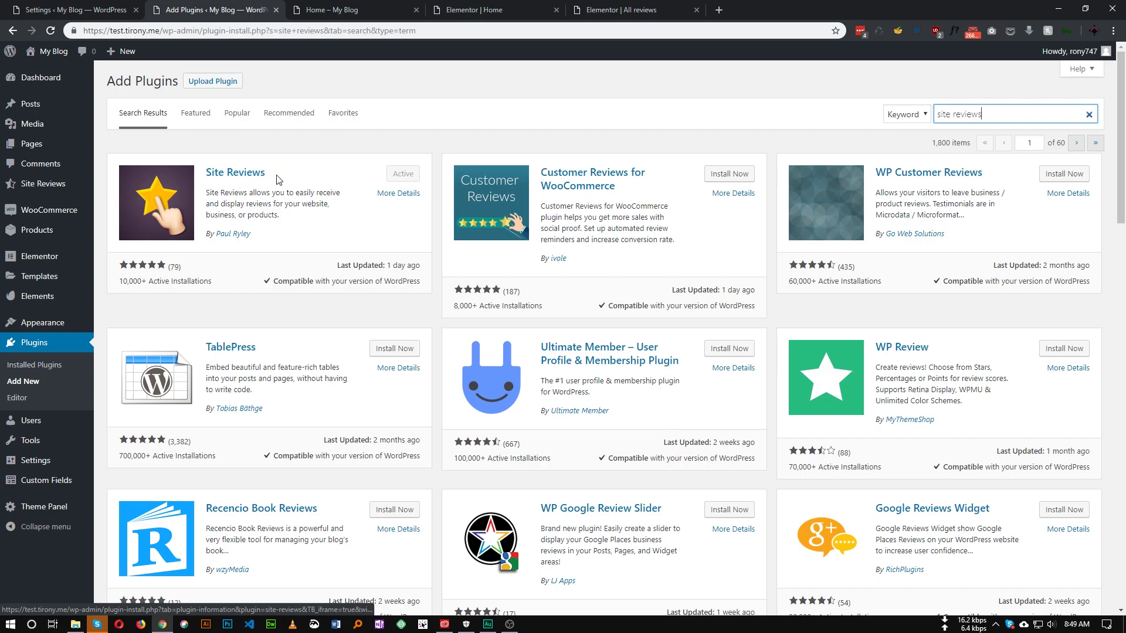
pyautogui.click(333, 10)
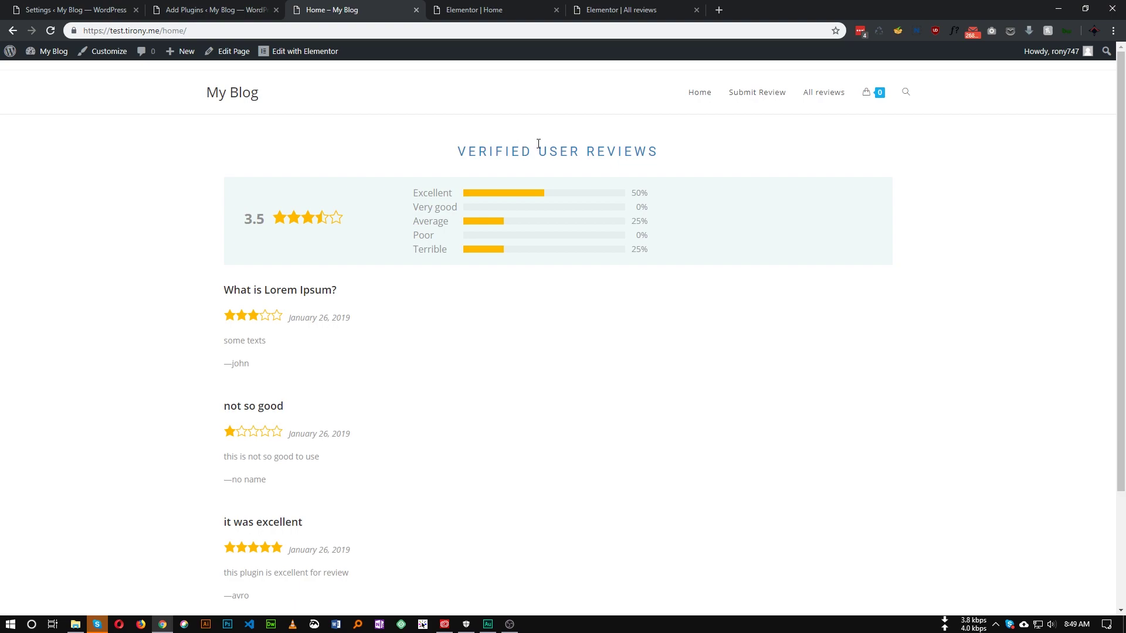
pyautogui.click(761, 94)
pyautogui.scroll(-3, 424, 350)
pyautogui.scroll(3, 380, 319)
pyautogui.scroll(-5, 308, 211)
pyautogui.scroll(5, 274, 196)
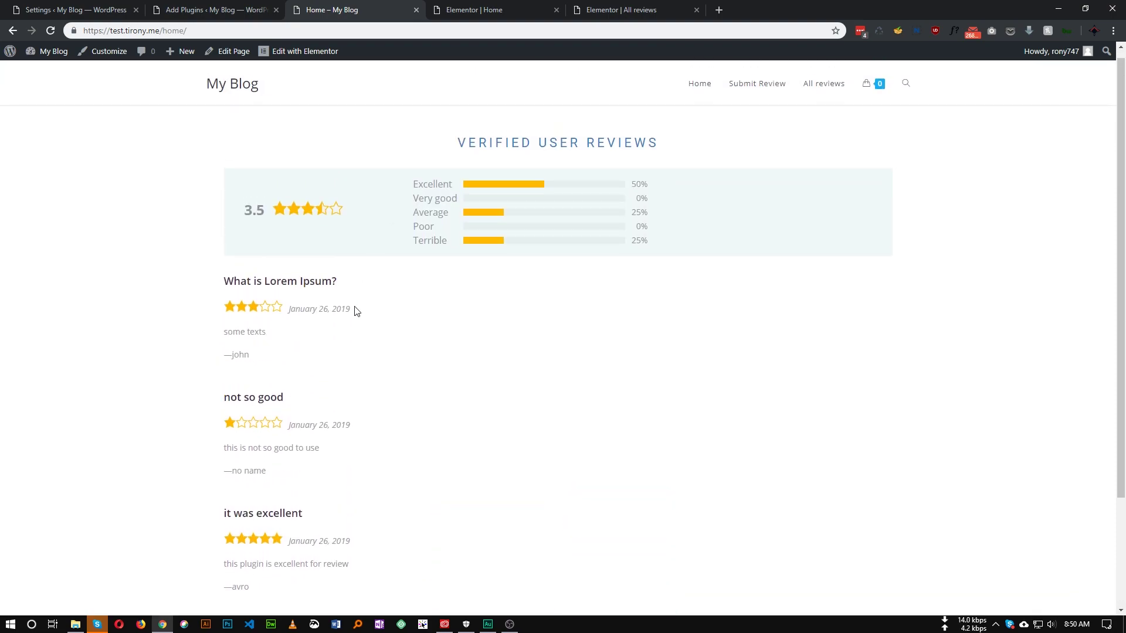
# - Examine the home page's Verified User Reviews heading, overall star rating, rating breakdown and individual reviews
pyautogui.scroll(-1, 357, 310)
pyautogui.moveTo(457, 125); pyautogui.dragTo(635, 125)
pyautogui.click(658, 271)
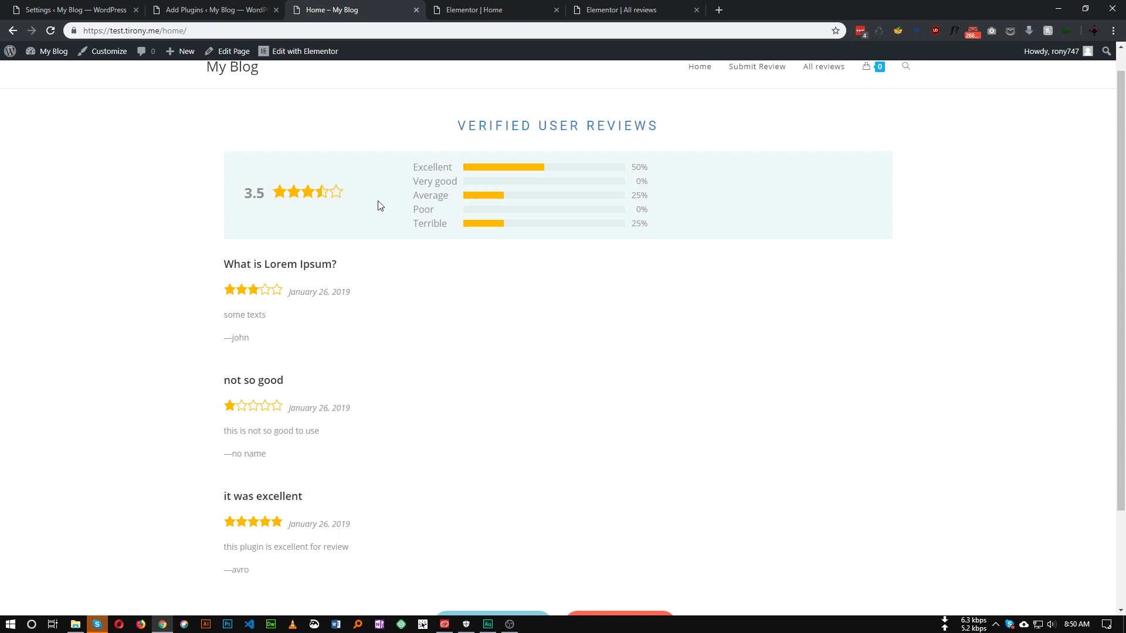
pyautogui.moveTo(245, 191); pyautogui.dragTo(350, 198)
pyautogui.click(340, 217)
pyautogui.moveTo(417, 166); pyautogui.dragTo(485, 231)
pyautogui.click(485, 289)
pyautogui.scroll(-1, 346, 295)
pyautogui.moveTo(222, 201); pyautogui.dragTo(262, 276)
pyautogui.click(347, 358)
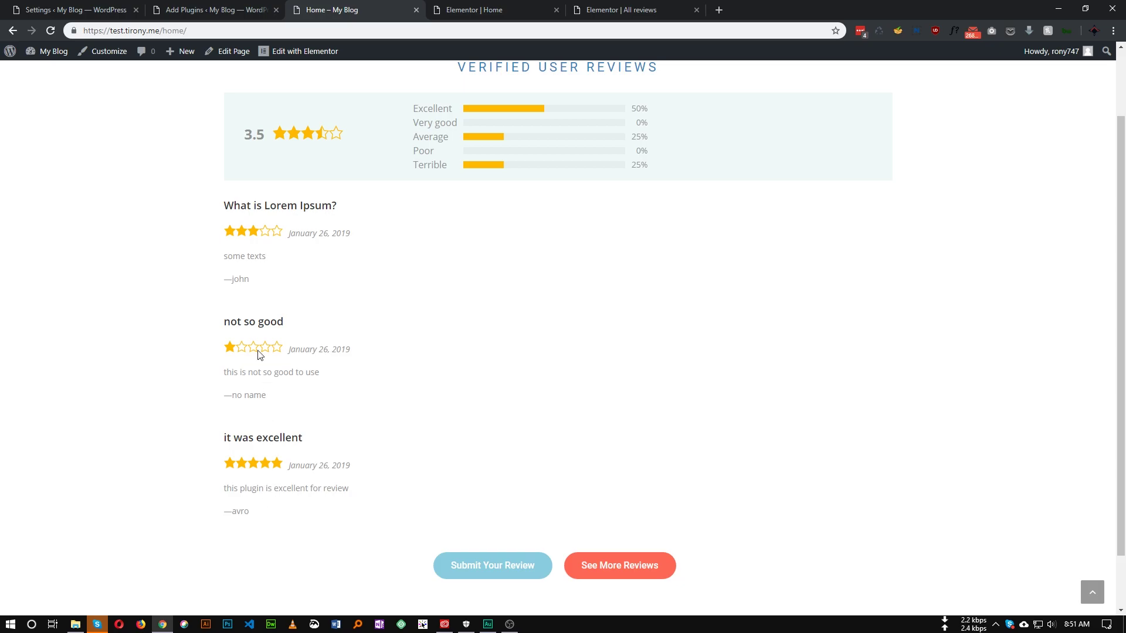
pyautogui.moveTo(223, 205); pyautogui.dragTo(343, 210)
pyautogui.click(419, 279)
pyautogui.scroll(-1, 475, 465)
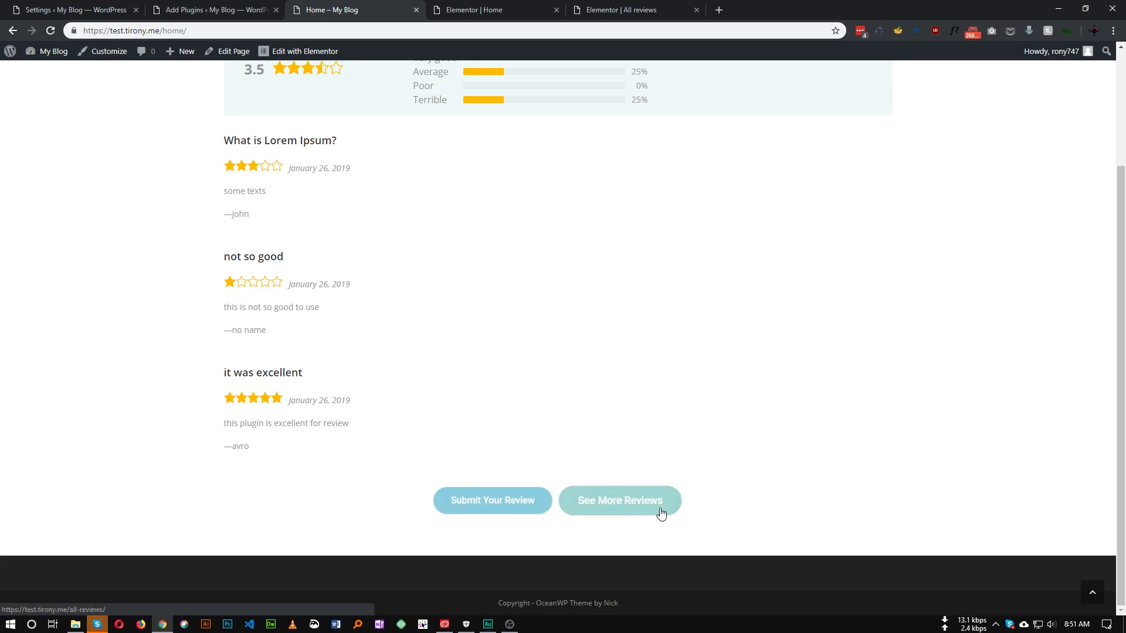
# - View the Submit Review form and the All reviews page through the home page's two review links, returning home after each
pyautogui.click(486, 506)
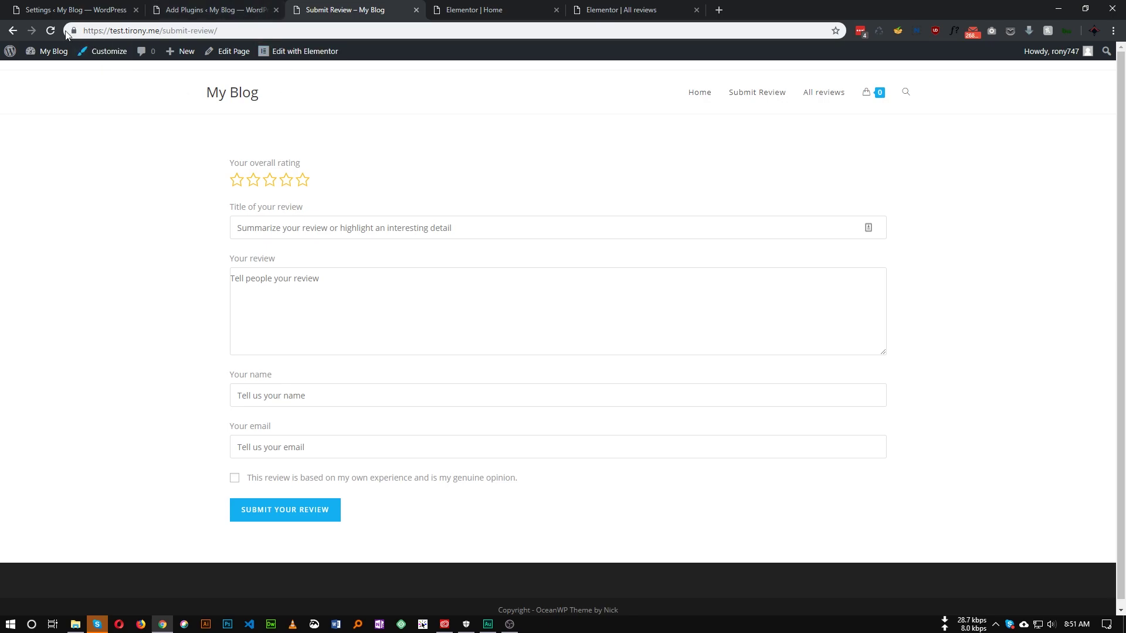
pyautogui.click(13, 30)
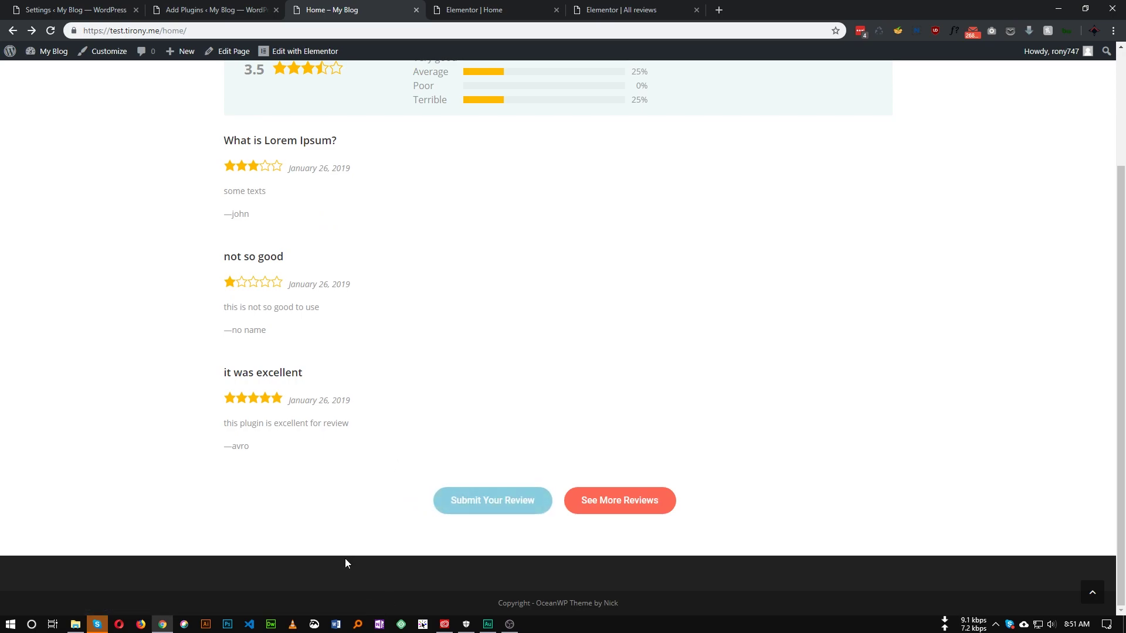
pyautogui.scroll(3, 371, 534)
pyautogui.scroll(-3, 561, 403)
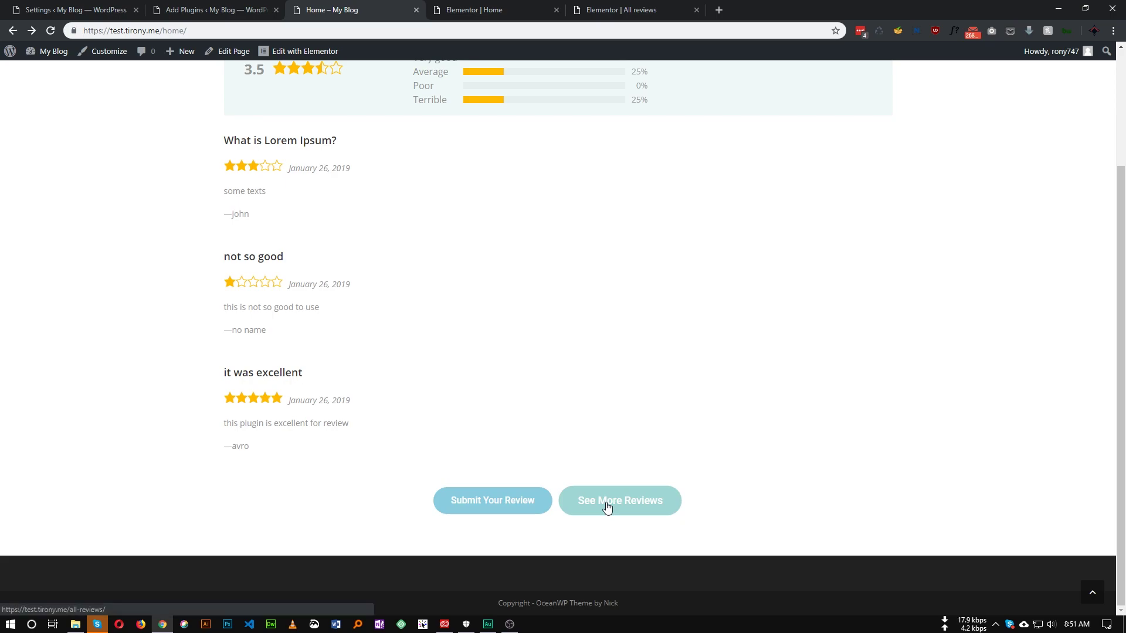
pyautogui.click(603, 505)
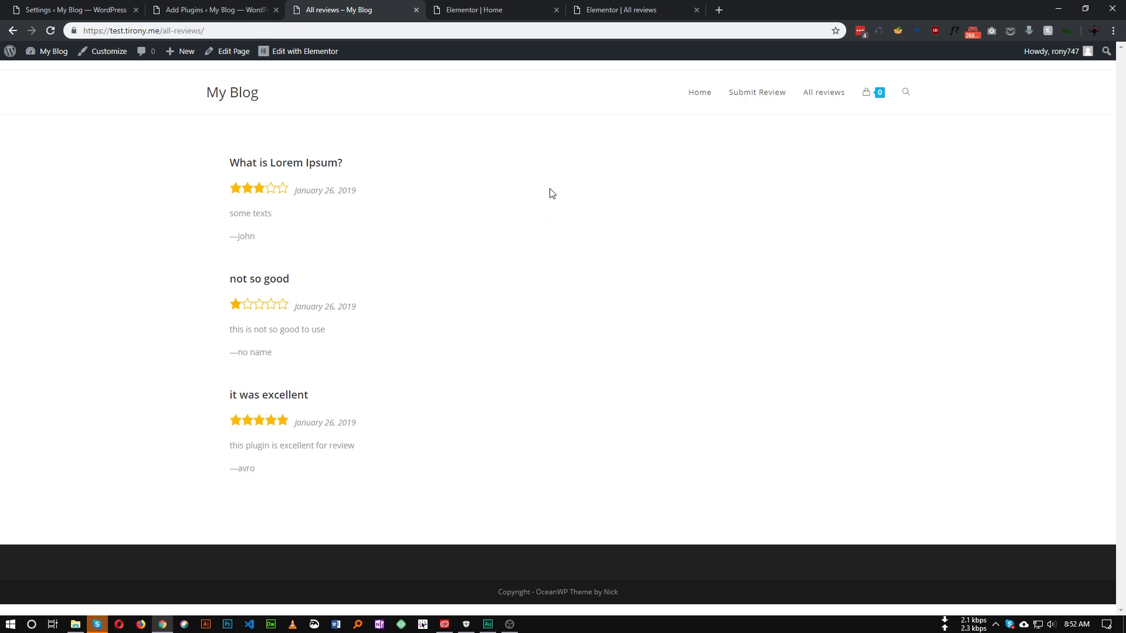
pyautogui.hotkey('alt', 'Left')
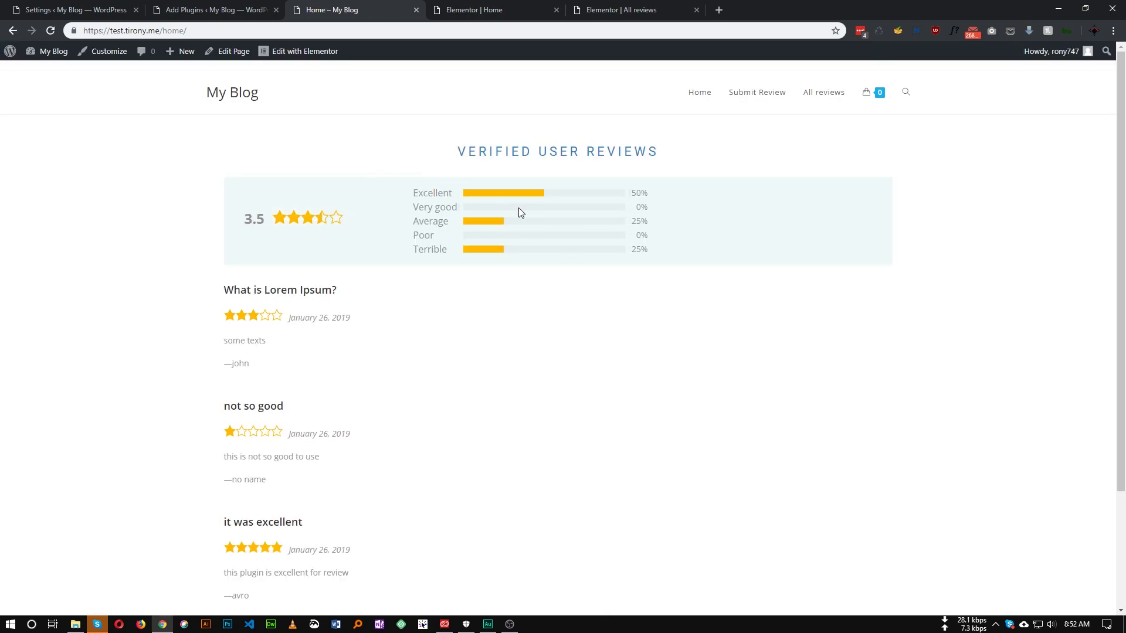
# - Inspect the home page's Elementor layout, including the heading's content and style and the rating summary's inner section
pyautogui.click(475, 12)
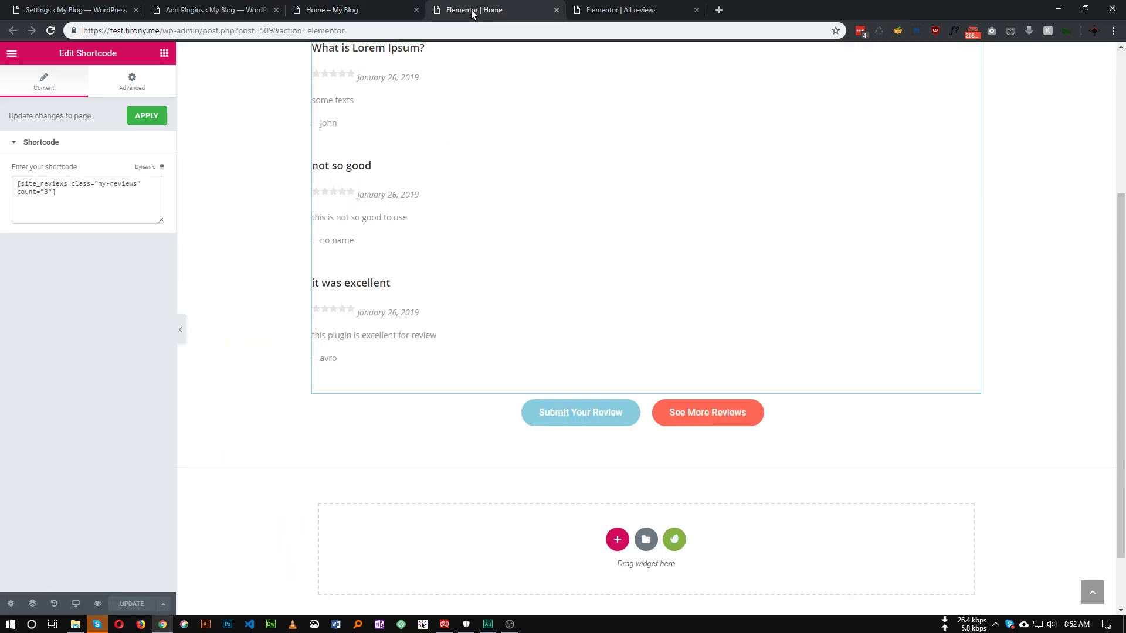
pyautogui.scroll(4, 495, 285)
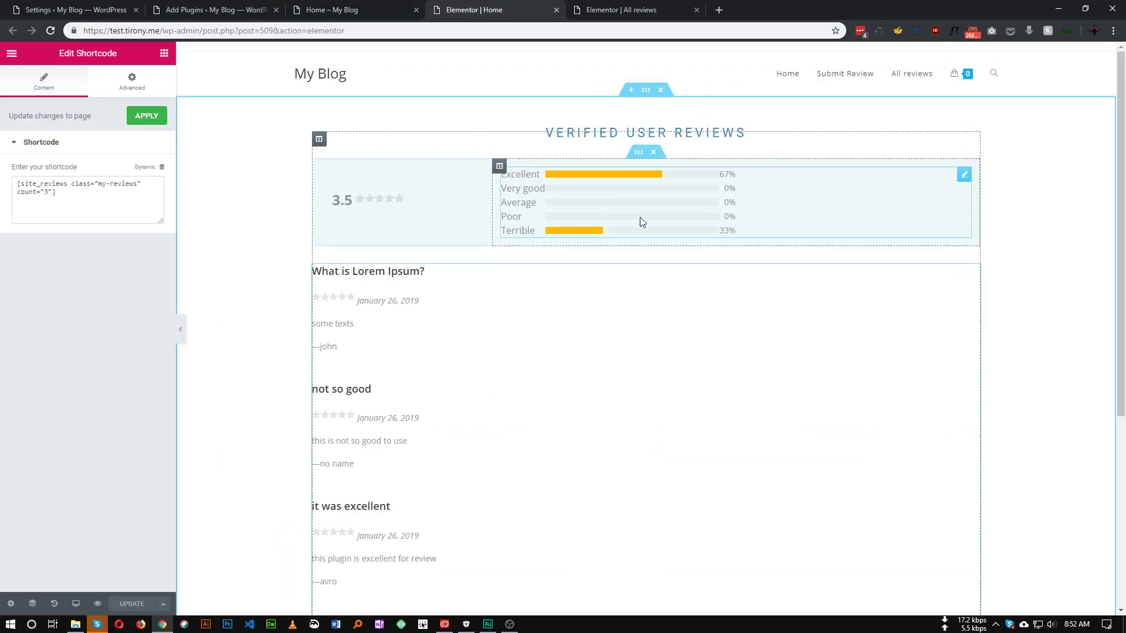
pyautogui.click(620, 134)
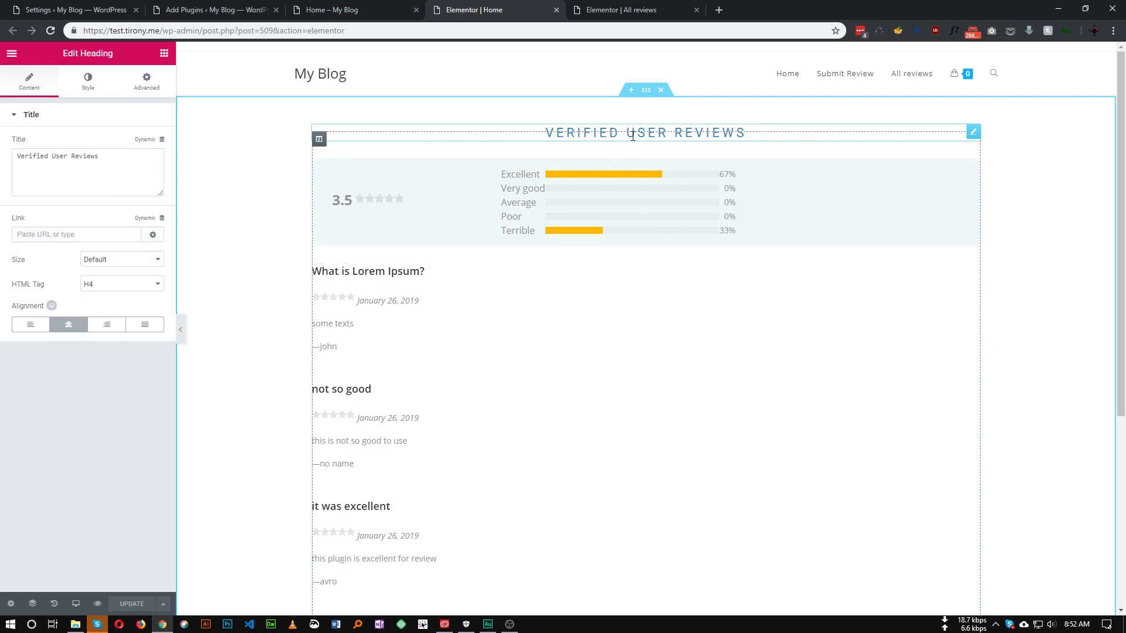
pyautogui.moveTo(99, 156); pyautogui.dragTo(16, 156)
pyautogui.click(88, 82)
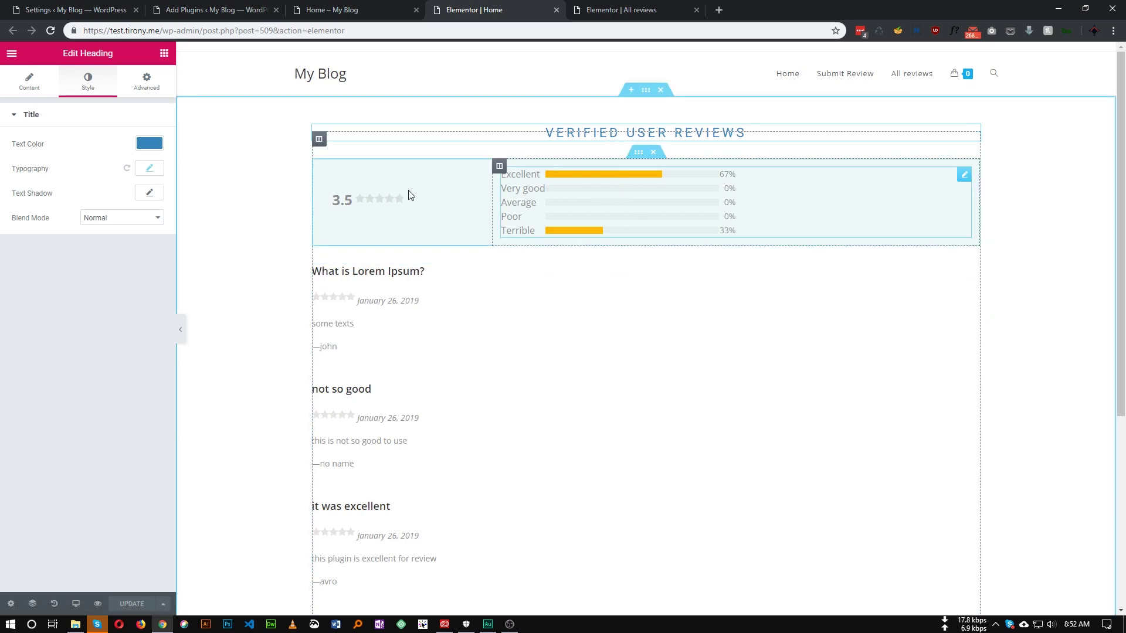
pyautogui.click(640, 155)
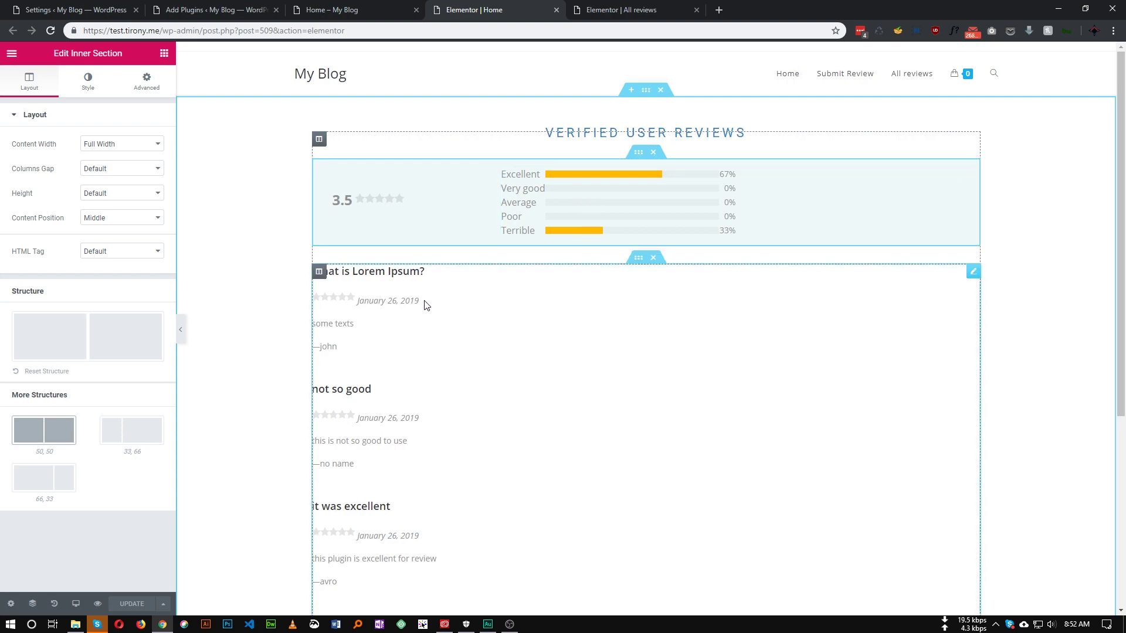
pyautogui.scroll(-1, 408, 362)
pyautogui.scroll(-2, 405, 340)
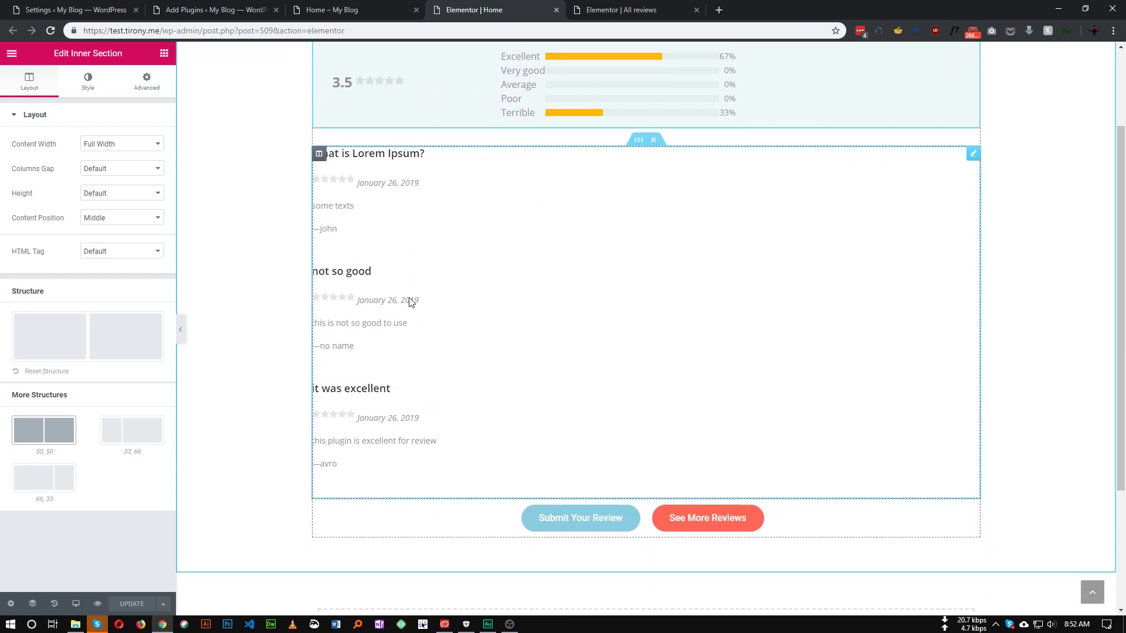
pyautogui.scroll(2, 415, 301)
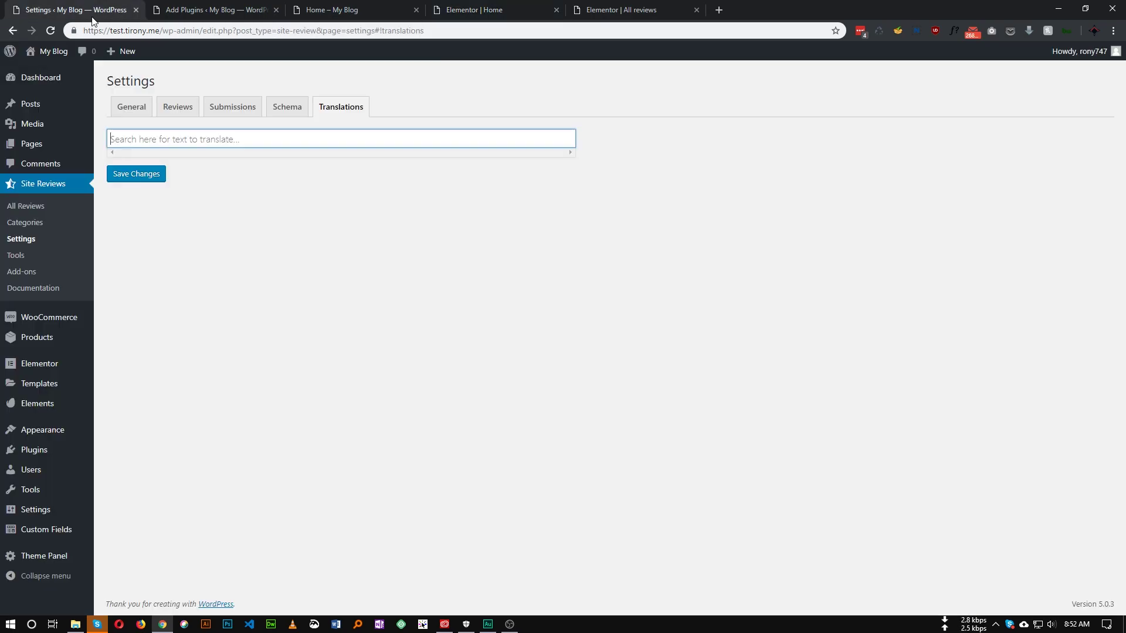
# - Open the Site Reviews documentation on shortcodes and look through the site_reviews, site_reviews_form and site_reviews_summary entries
pyautogui.click(76, 10)
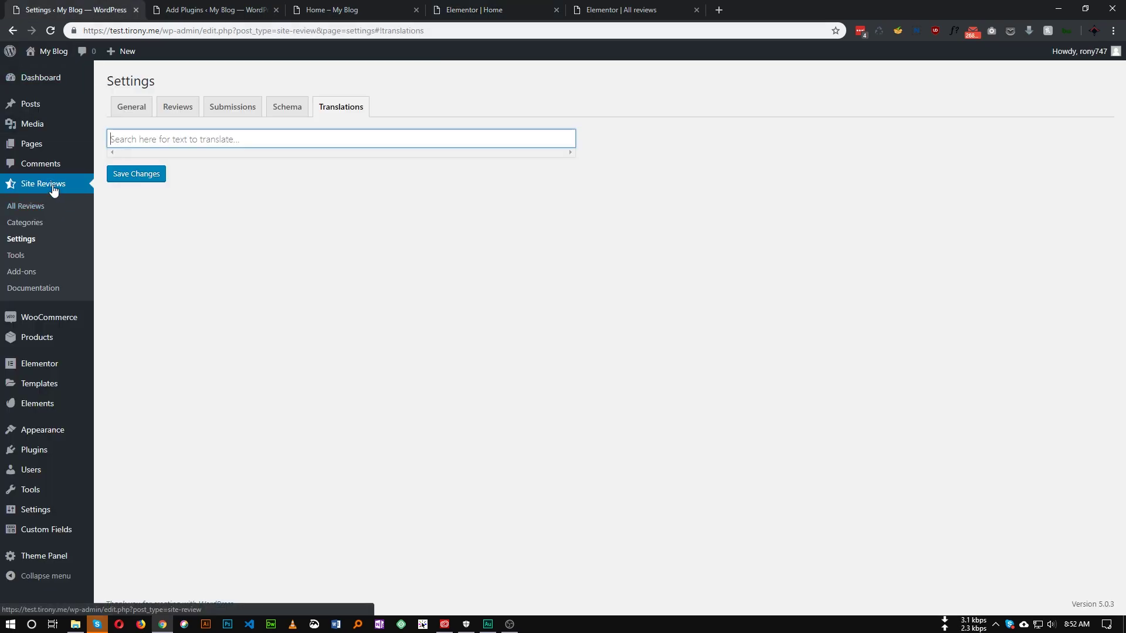
pyautogui.click(43, 288)
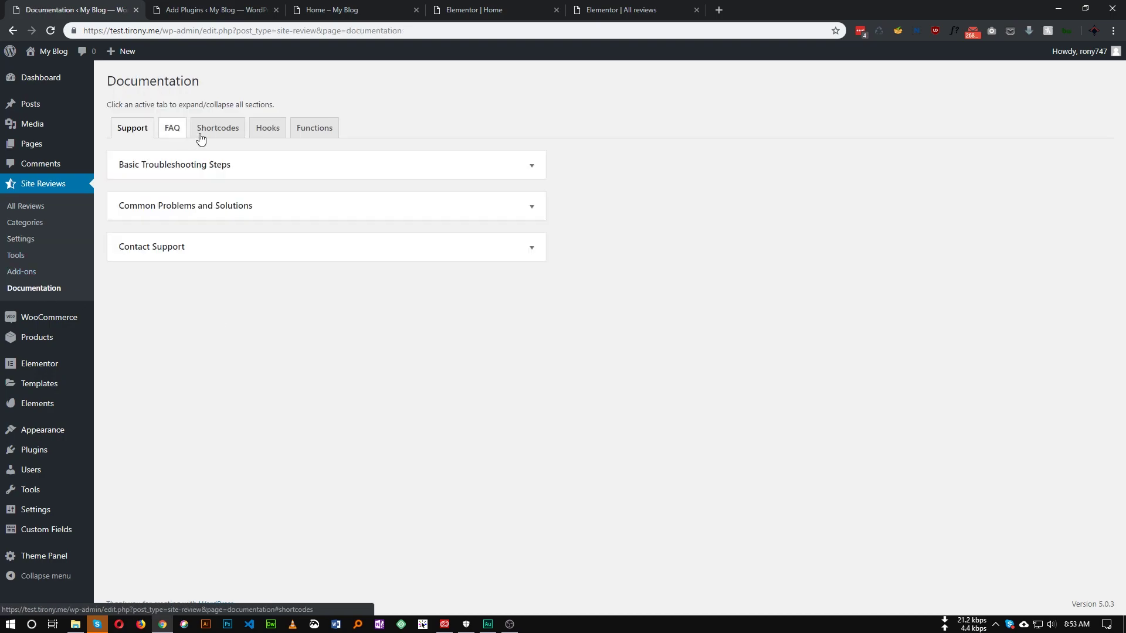
pyautogui.click(215, 131)
pyautogui.click(207, 170)
pyautogui.click(207, 169)
pyautogui.doubleClick(216, 208)
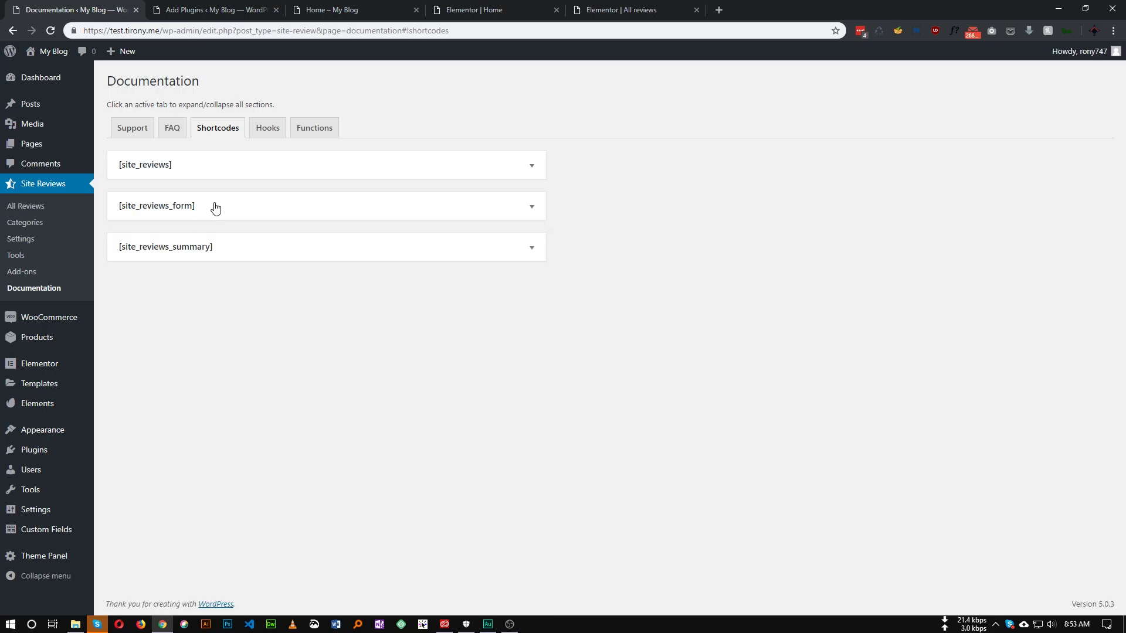
pyautogui.click(206, 256)
pyautogui.click(210, 258)
# - Compare the documented shortcodes with the live All reviews page and the Submit Review page
pyautogui.click(352, 8)
pyautogui.click(826, 95)
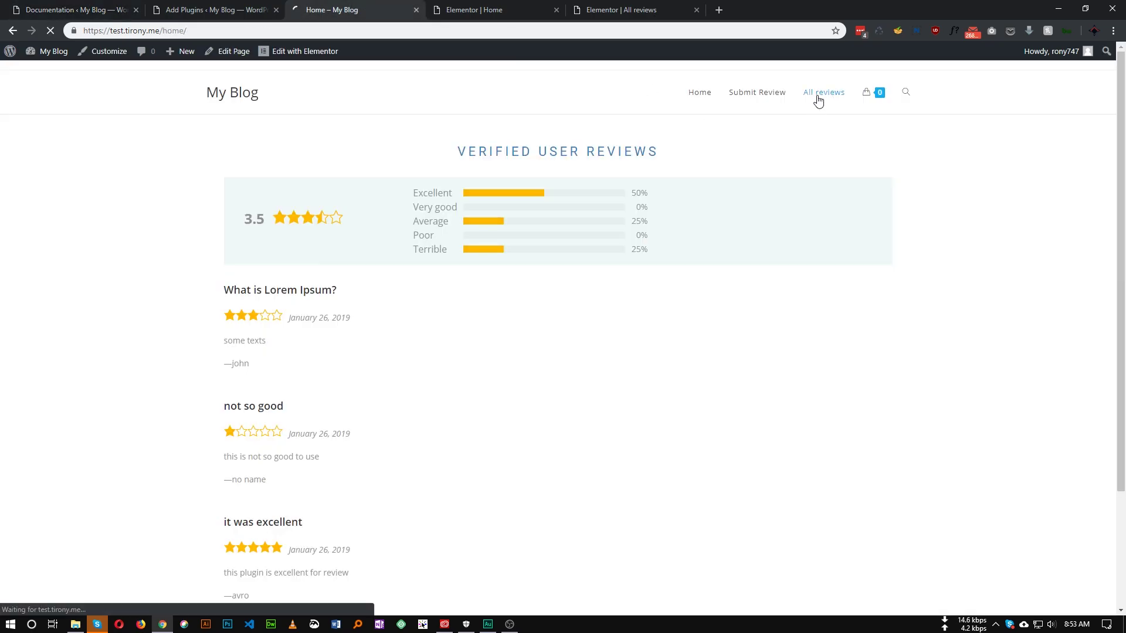
pyautogui.click(88, 10)
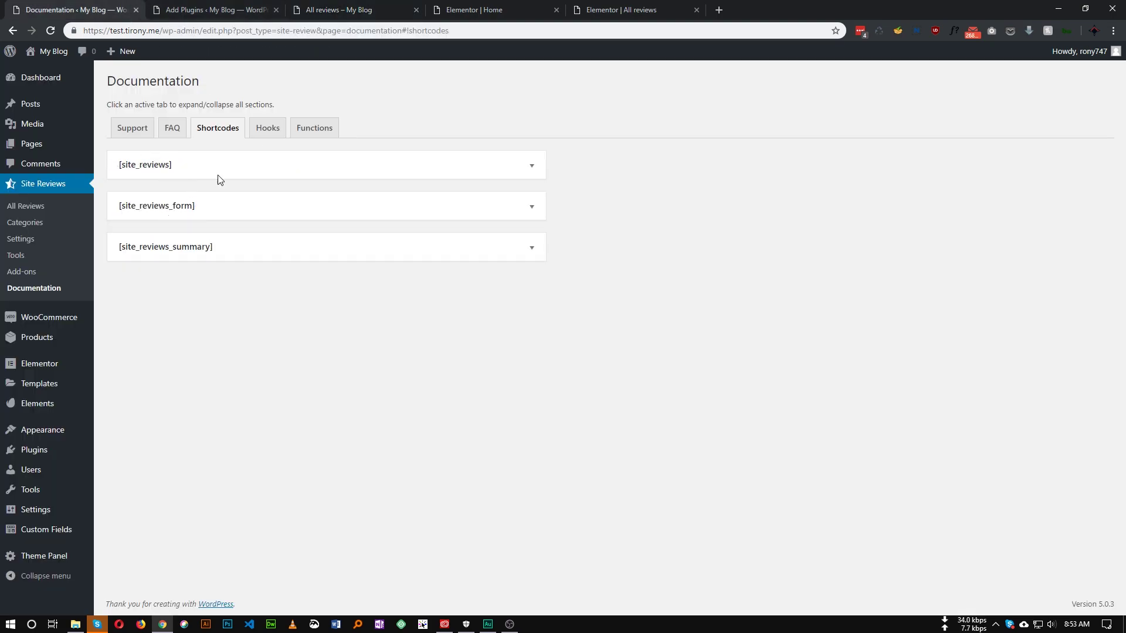
pyautogui.click(355, 8)
pyautogui.click(757, 96)
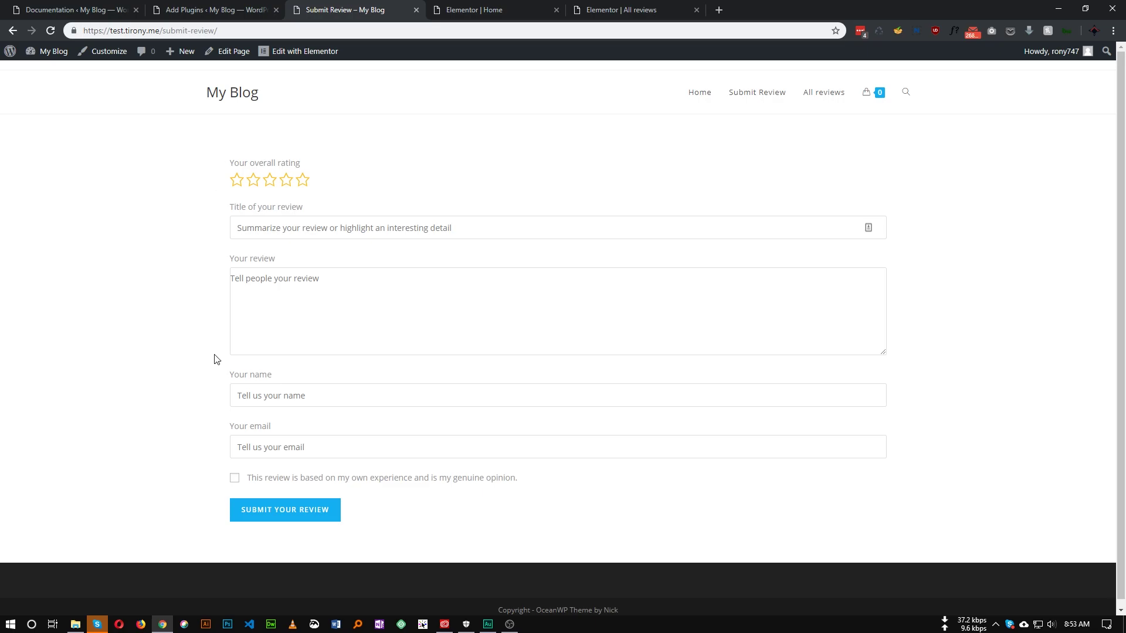
pyautogui.click(75, 9)
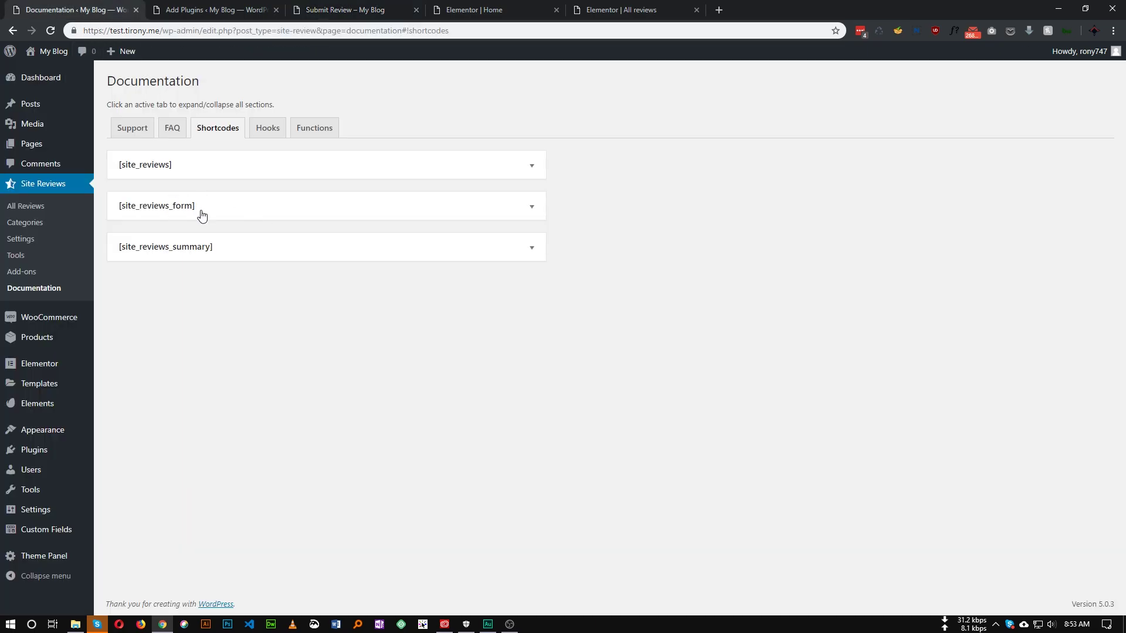
# - Compare the site_reviews_form shortcode with the live review form and site_reviews_summary with the home page's rating summary
pyautogui.hotkey('ctrl', '3')
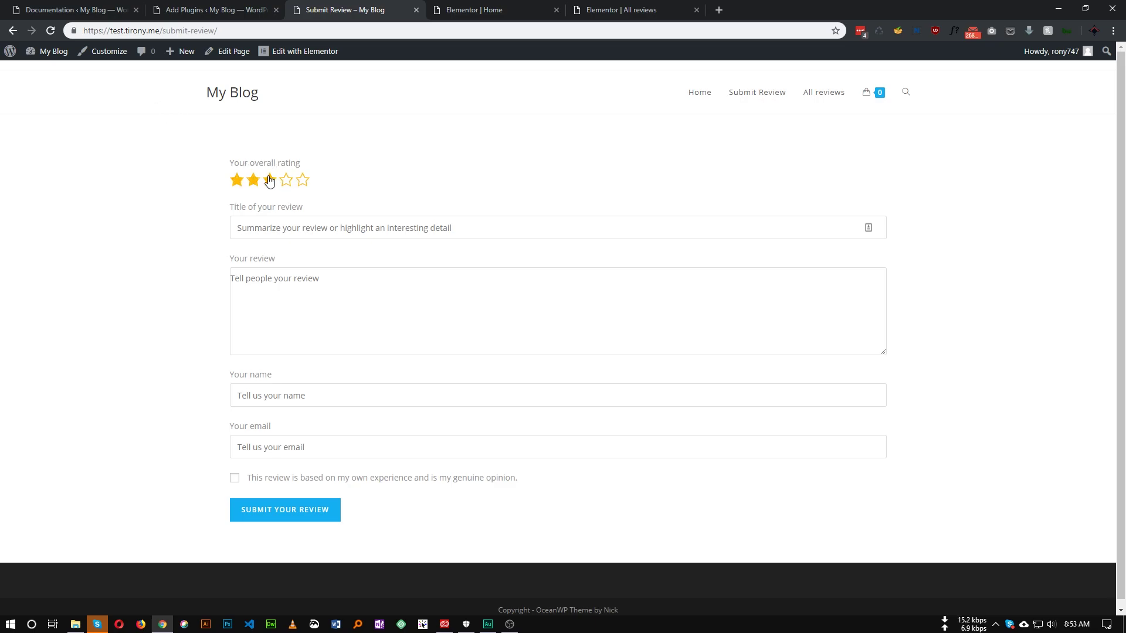
pyautogui.click(86, 5)
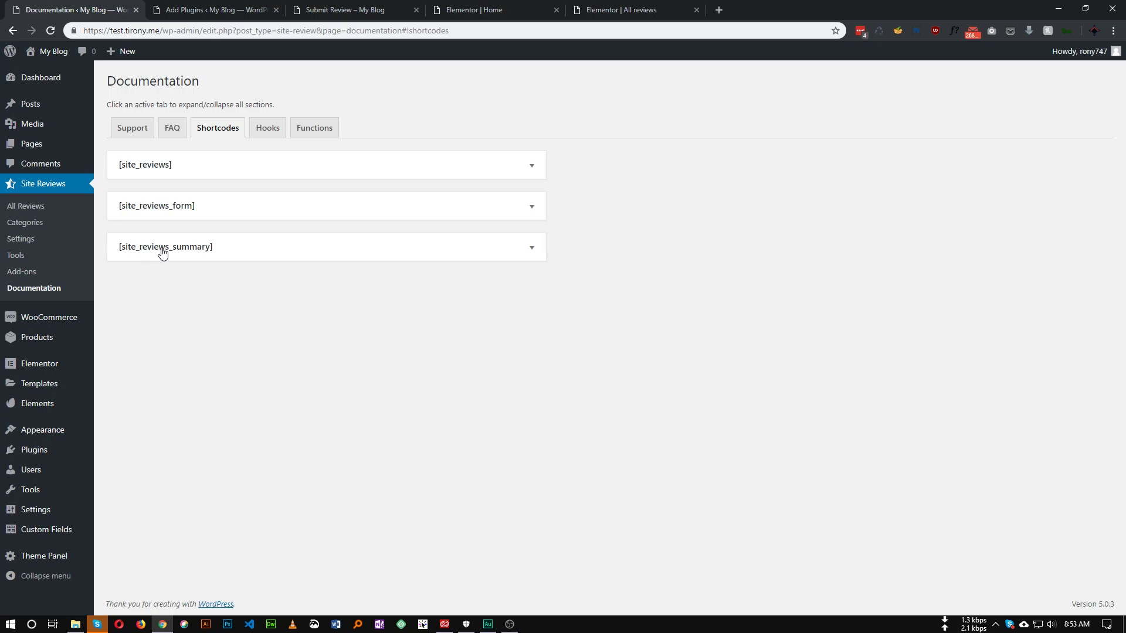
pyautogui.click(384, 5)
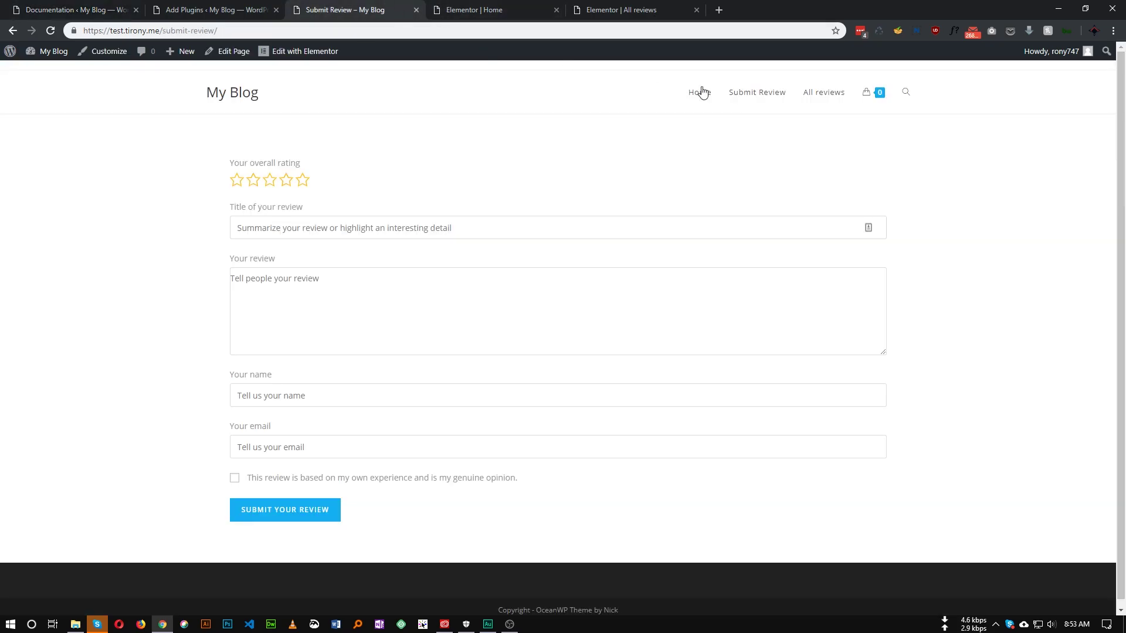
pyautogui.click(699, 93)
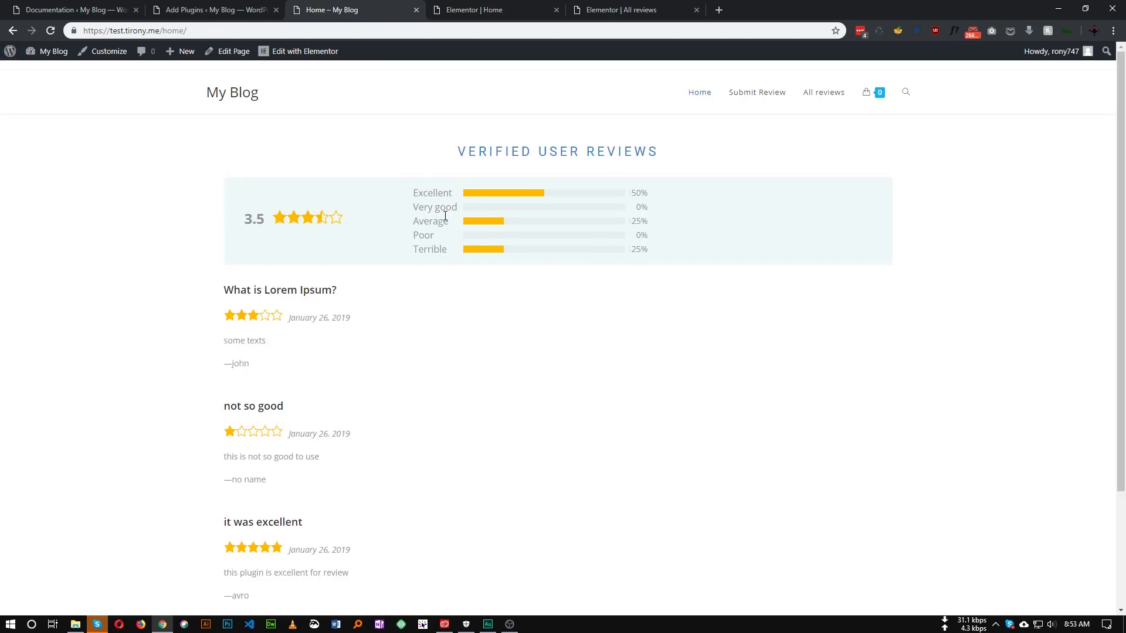
pyautogui.click(71, 11)
# - Delete the rating summary, review list and button inner sections from the home page in Elementor, keeping the Verified User Reviews heading
pyautogui.click(470, 10)
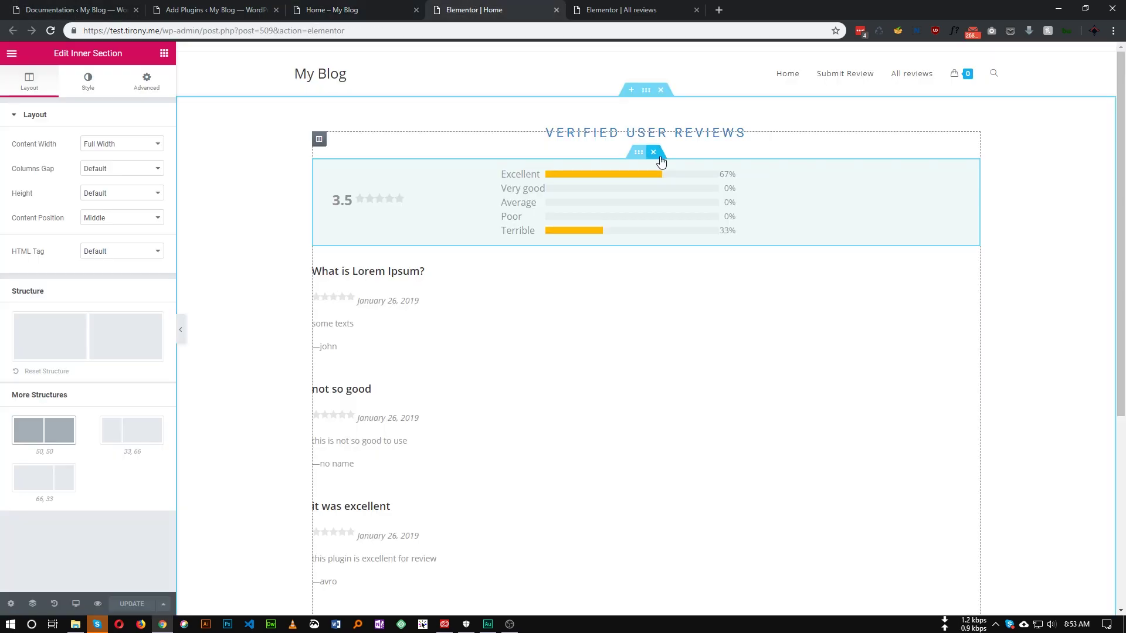
pyautogui.click(652, 154)
pyautogui.click(653, 152)
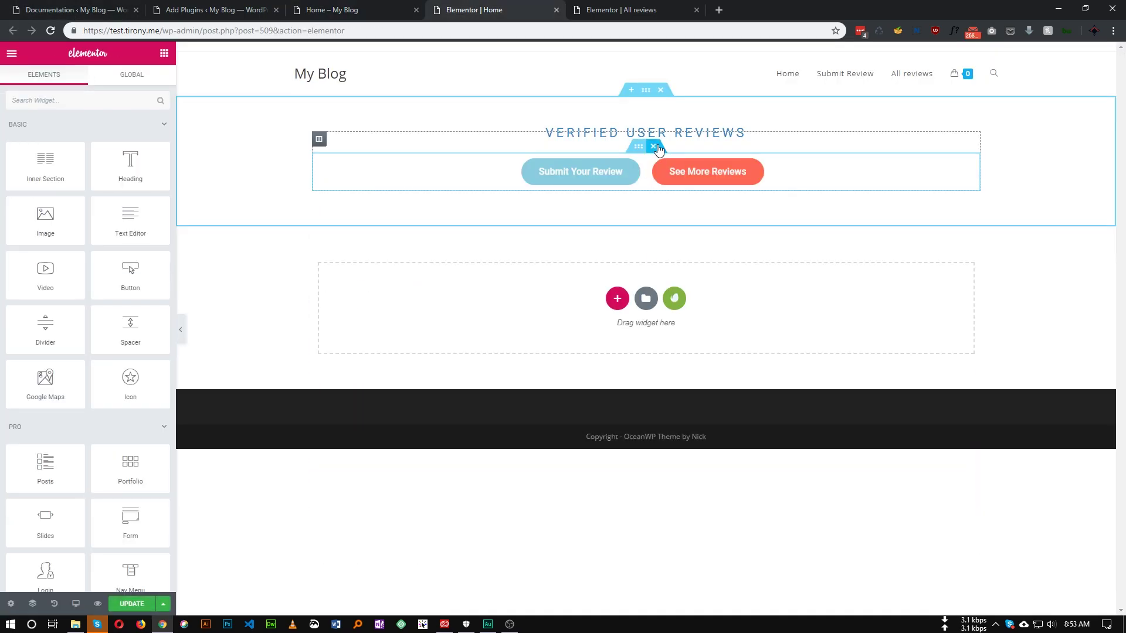
pyautogui.click(653, 152)
pyautogui.click(729, 139)
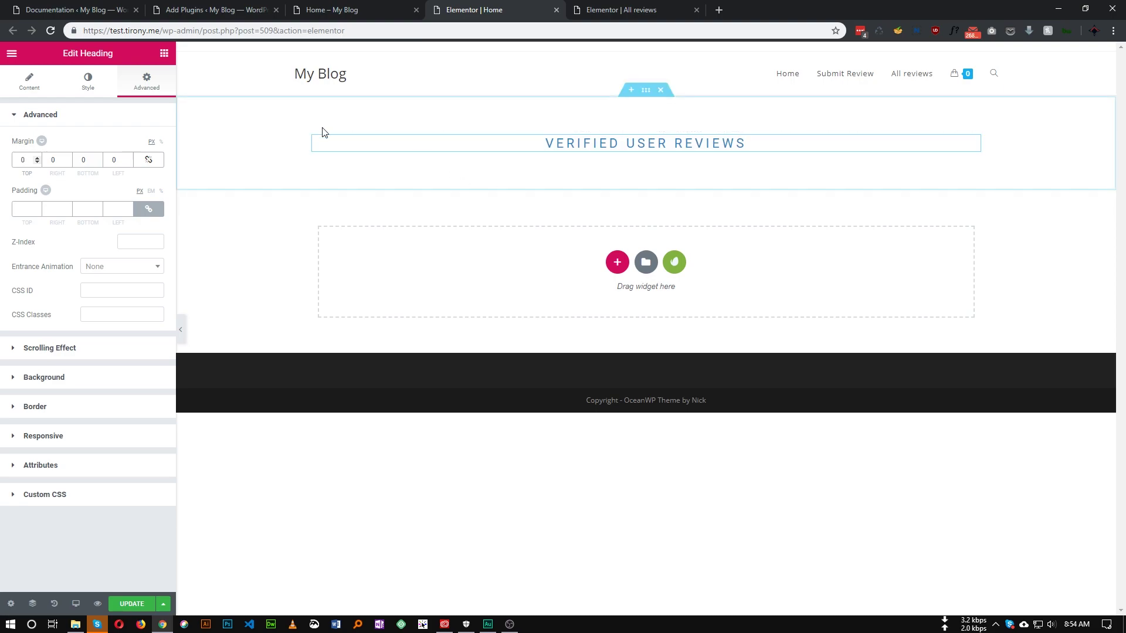
# - Add a two-column inner section below the Verified User Reviews heading and narrow its first column to about 22% width
pyautogui.click(164, 53)
pyautogui.moveTo(40, 174); pyautogui.dragTo(609, 159)
pyautogui.click(319, 168)
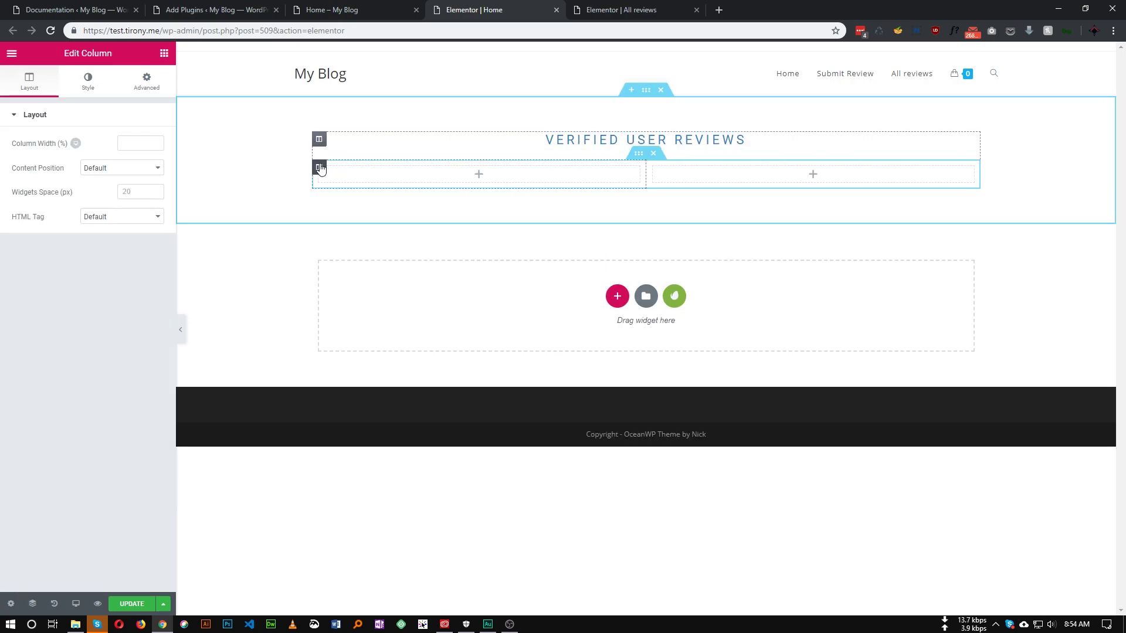
pyautogui.moveTo(645, 176); pyautogui.dragTo(461, 174)
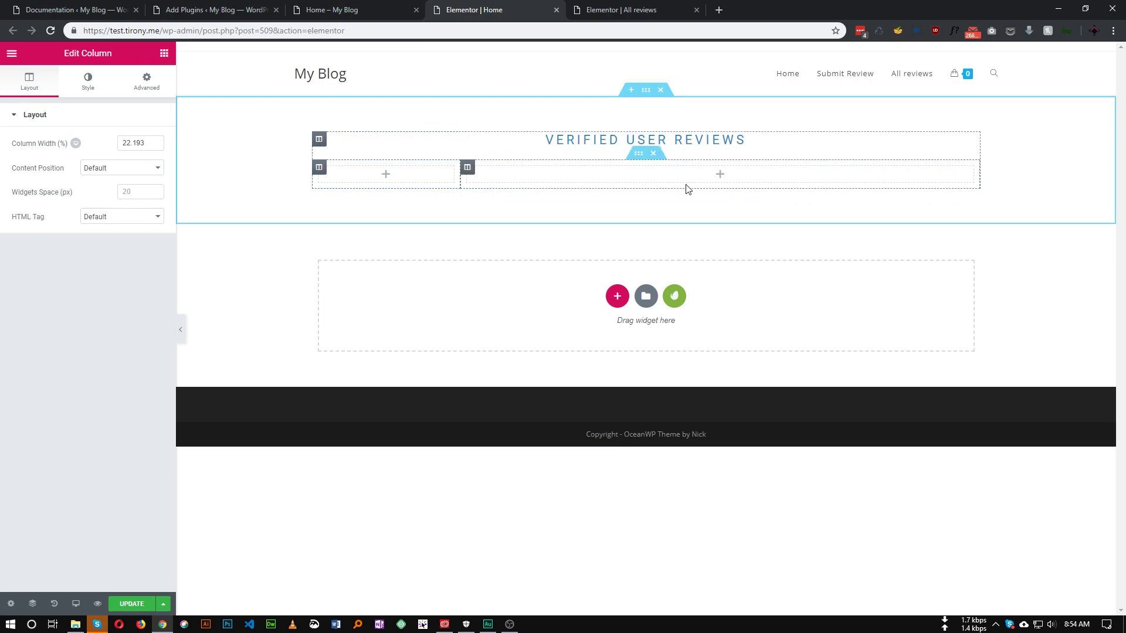
# - Set the structure of the inner section below the Verified User Reviews heading to 33, 66
pyautogui.click(640, 155)
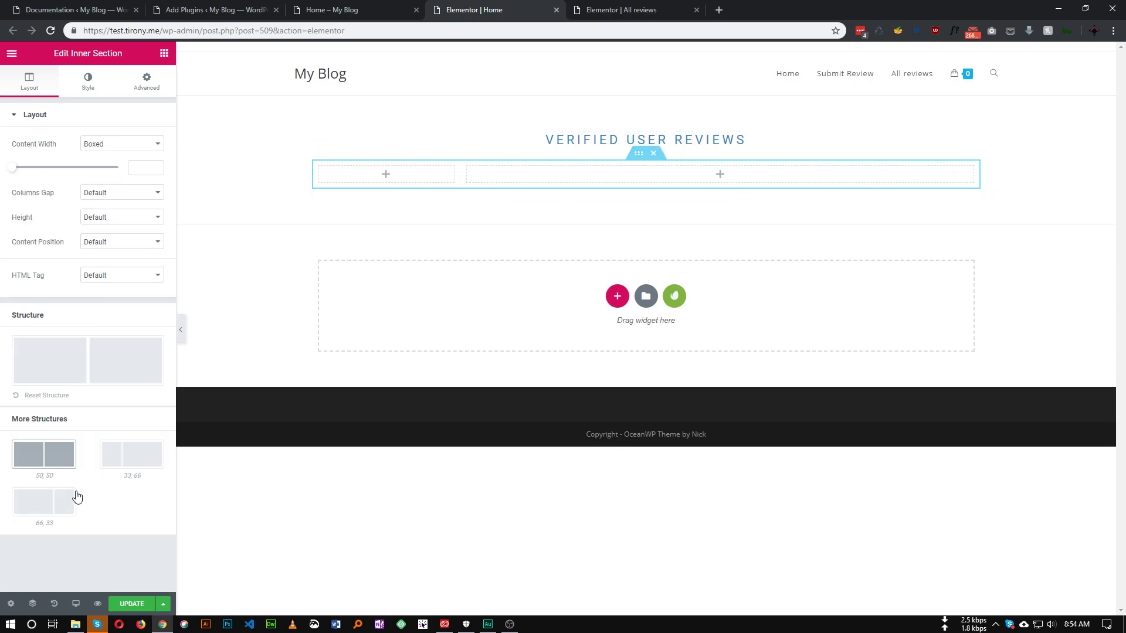
pyautogui.click(128, 458)
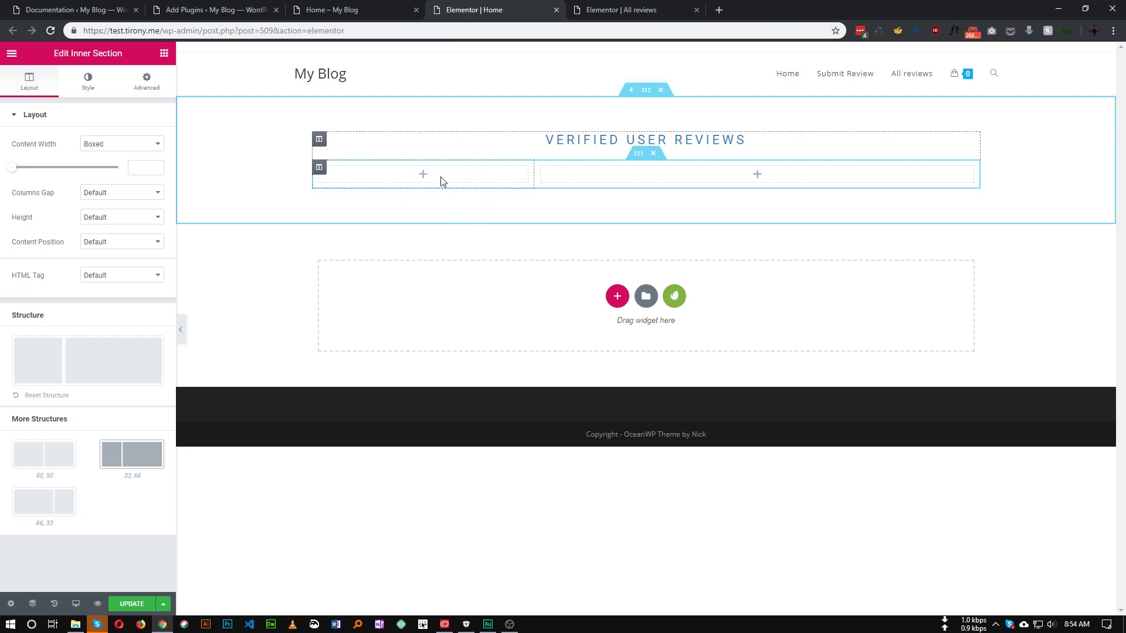
# - Copy the [site_reviews_summary assigned_to="post_id"] example from the Site Reviews shortcode documentation
pyautogui.click(338, 7)
pyautogui.hotkey('ctrl', '1')
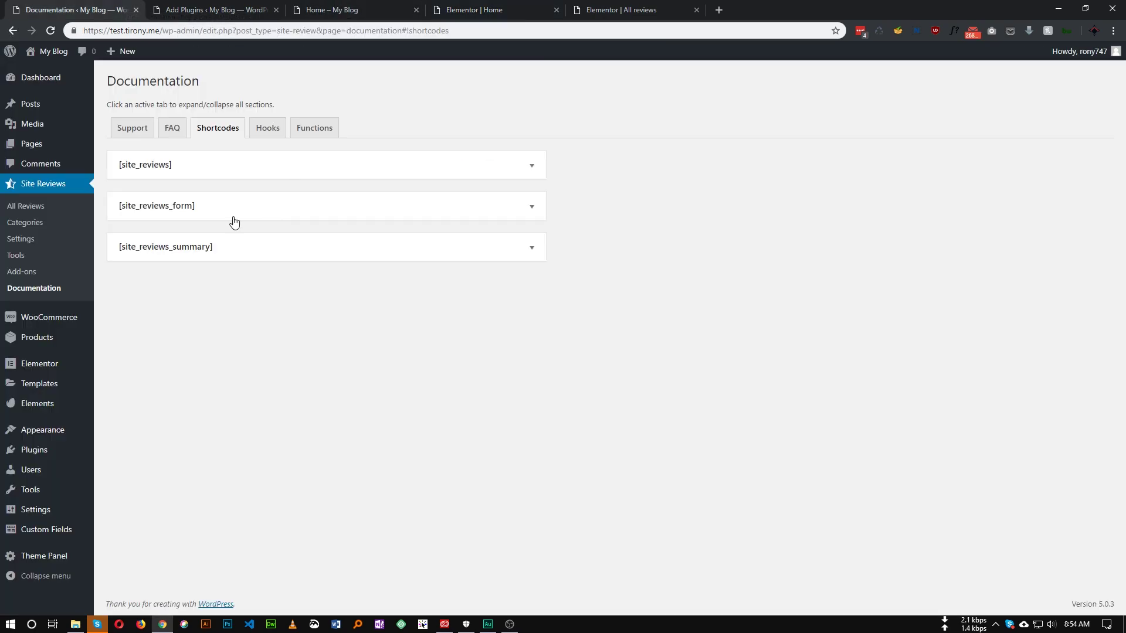
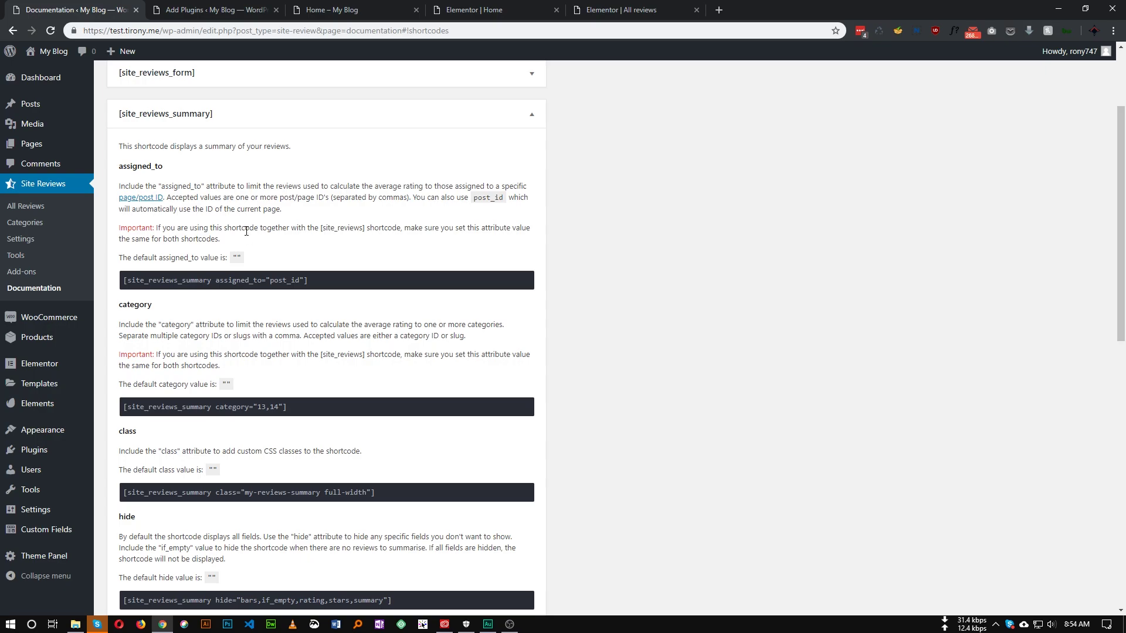
pyautogui.moveTo(318, 283); pyautogui.dragTo(120, 287)
pyautogui.hotkey('ctrl', 'c')
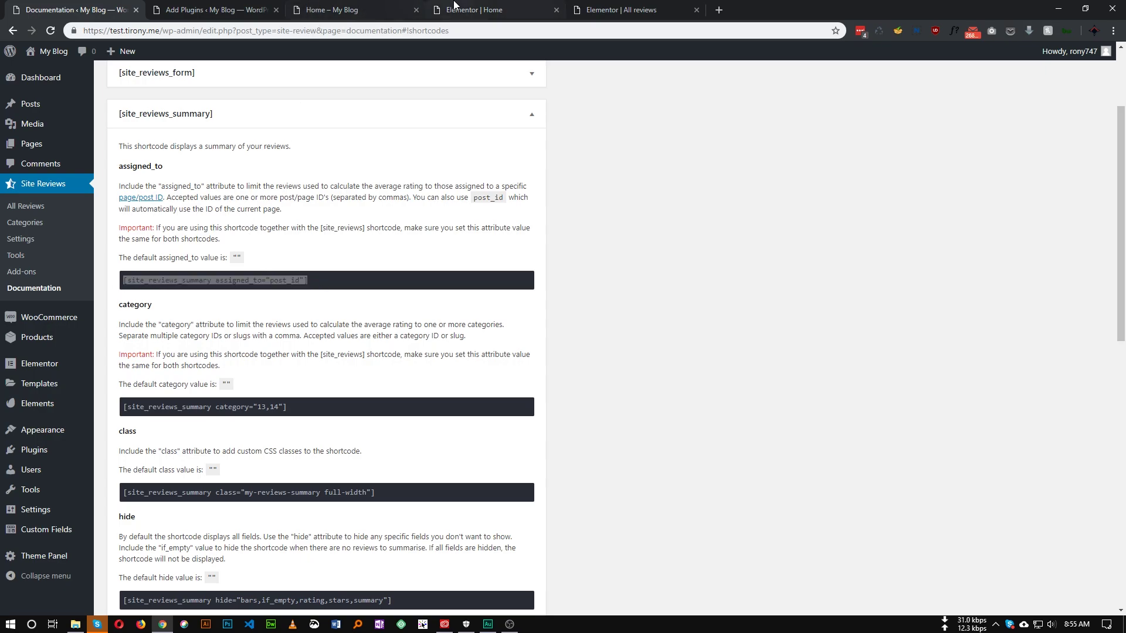
# - Add a Shortcode widget to the inner section's first column in Elementor and paste in [site_reviews_summary assigned_to="post_id"]
pyautogui.click(474, 10)
pyautogui.click(420, 180)
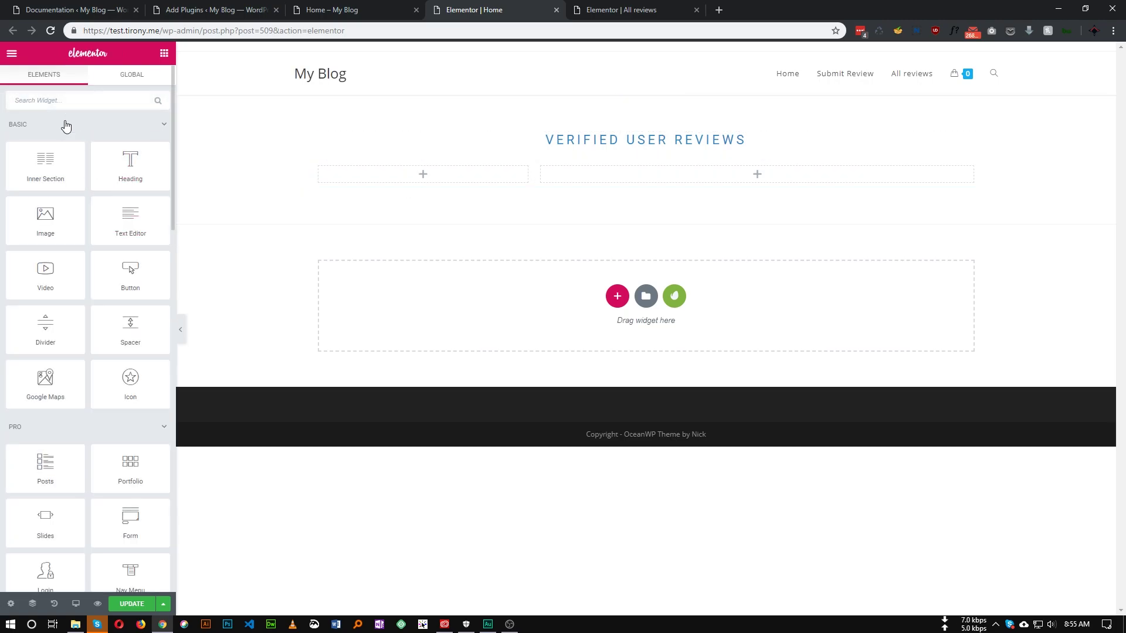
pyautogui.click(56, 103)
pyautogui.write('sh')
pyautogui.moveTo(42, 141); pyautogui.dragTo(410, 176)
pyautogui.click(52, 186)
pyautogui.hotkey('ctrl', 'v')
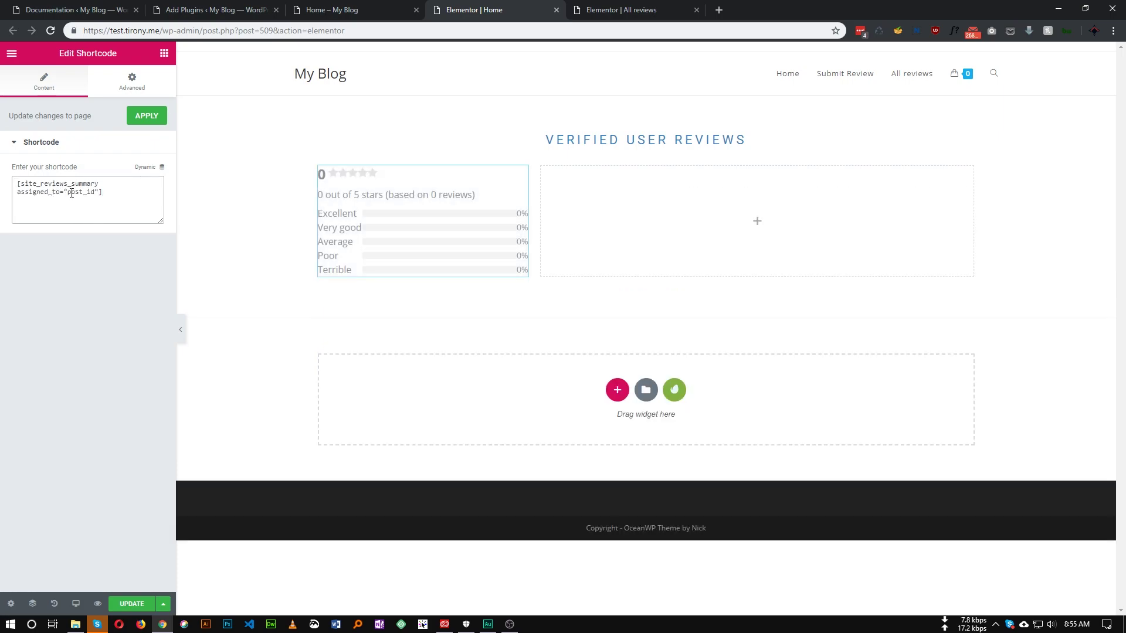
# - Remove the assigned_to="post_id" attribute from the first column's shortcode, leaving [site_reviews_summary]
pyautogui.moveTo(17, 201); pyautogui.dragTo(100, 190)
pyautogui.click(98, 192)
pyautogui.doubleClick(86, 193)
pyautogui.click(78, 209)
pyautogui.moveTo(99, 192); pyautogui.dragTo(16, 193)
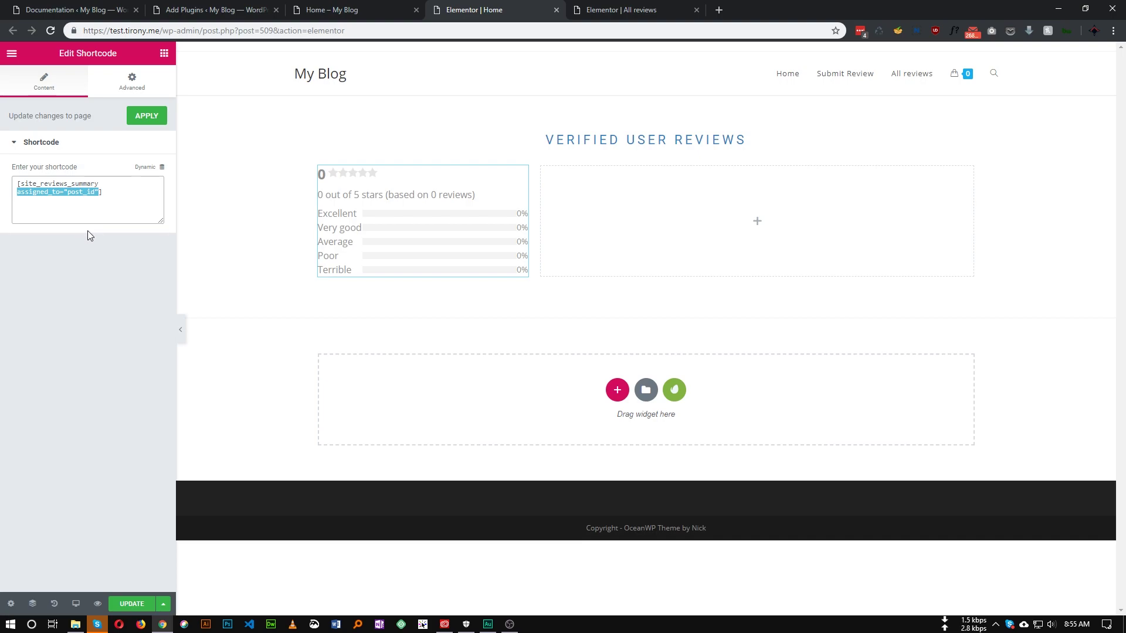
pyautogui.click(81, 195)
pyautogui.doubleClick(76, 194)
pyautogui.click(104, 204)
pyautogui.moveTo(17, 191)
pyautogui.mouseDown()
pyautogui.moveTo(98, 193)
pyautogui.moveTo(17, 193)
pyautogui.mouseUp()
pyautogui.click(100, 192)
pyautogui.press('BackSpace')
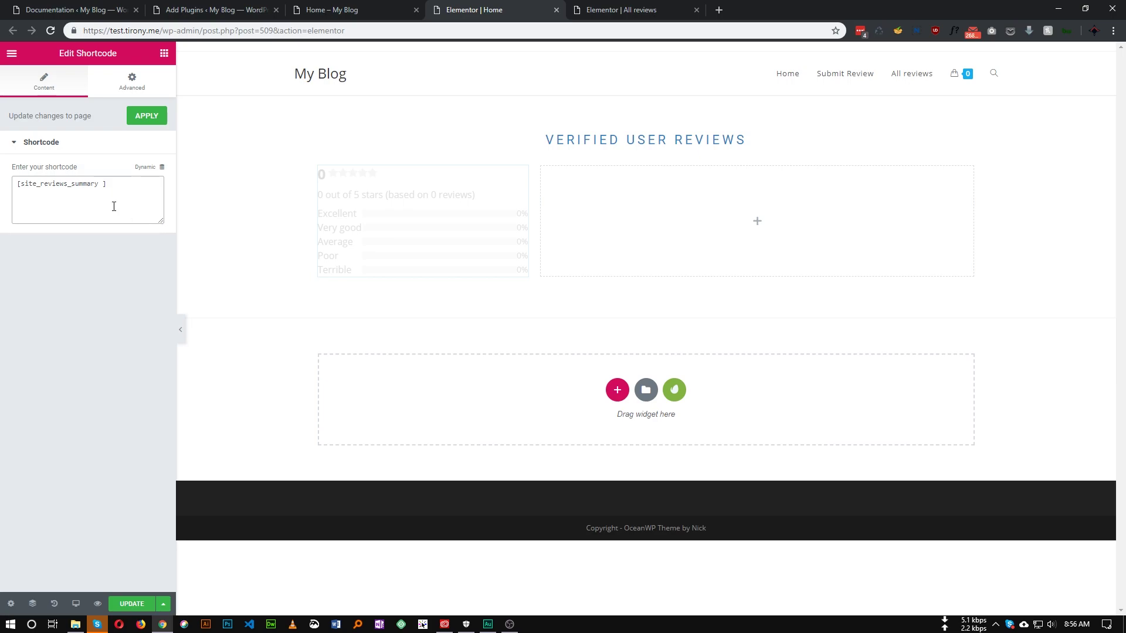
pyautogui.press('BackSpace')
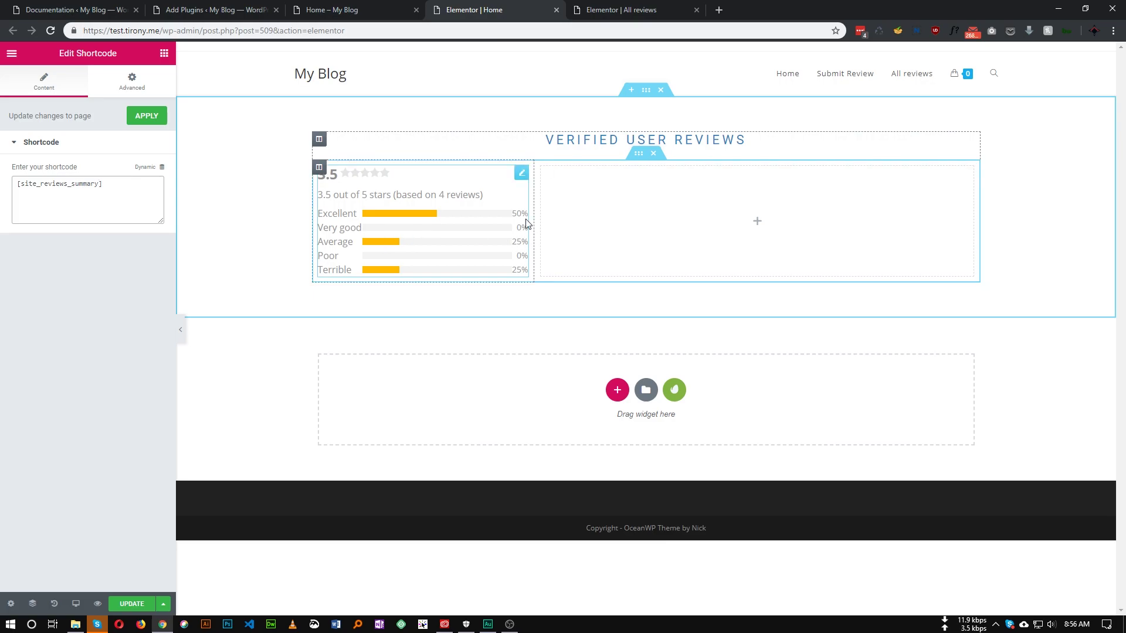
# - Compare the summary with the live home page and copy the first column's Shortcode widget into the second column
pyautogui.hotkey('ctrl', 'shift', 'Tab')
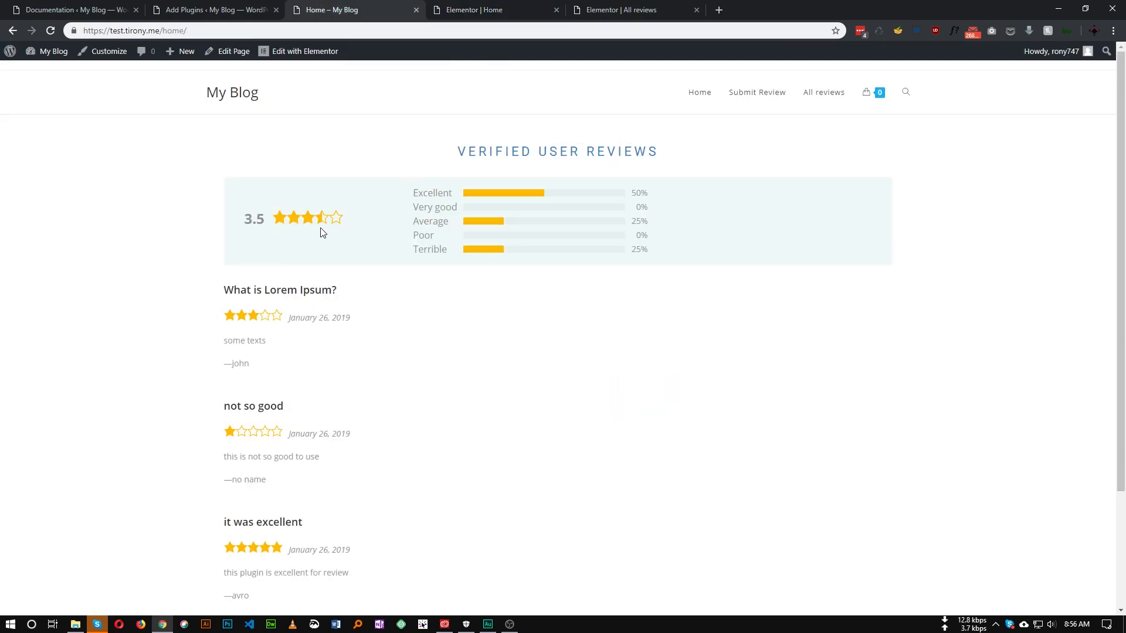
pyautogui.moveTo(246, 219); pyautogui.dragTo(339, 218)
pyautogui.click(381, 218)
pyautogui.hotkey('ctrl', 'Tab')
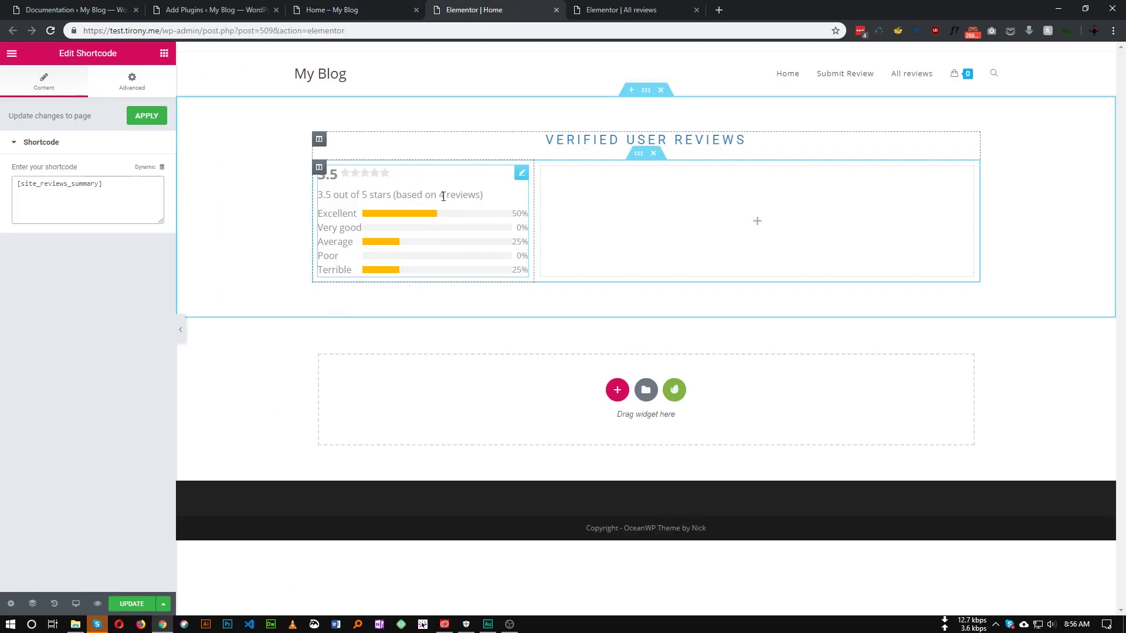
pyautogui.rightClick(390, 205)
pyautogui.click(415, 251)
pyautogui.rightClick(610, 215)
pyautogui.click(640, 223)
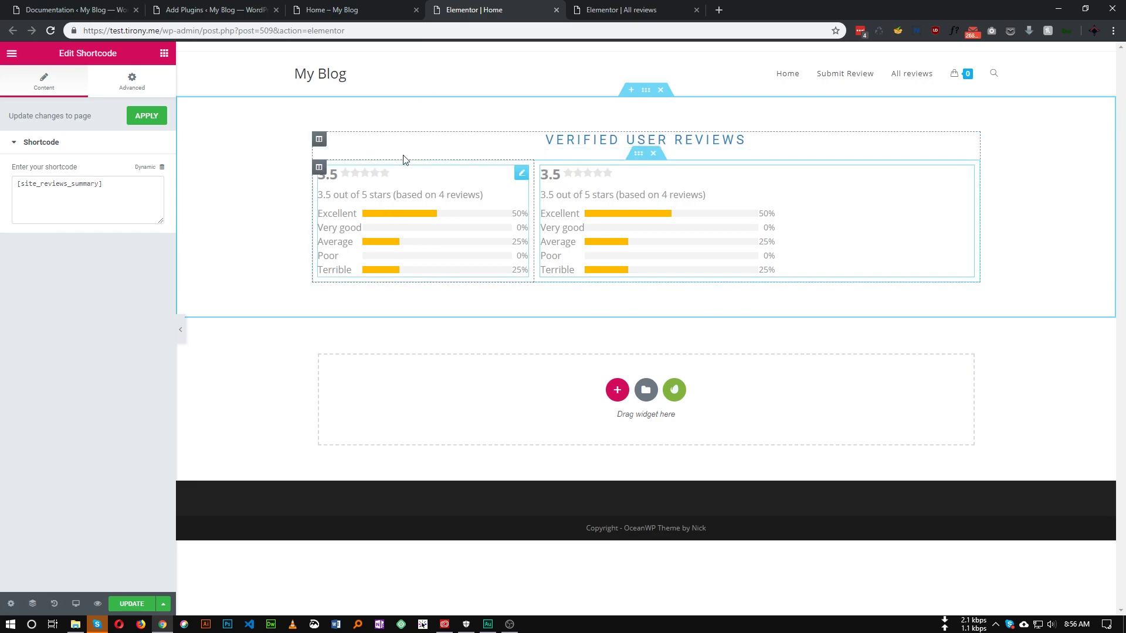
# - Read the documentation's hide attribute section and copy its example [site_reviews_summary hide="bars,if_empty,rating,stars,summary"]
pyautogui.hotkey('ctrl', 'shift', 'Tab')
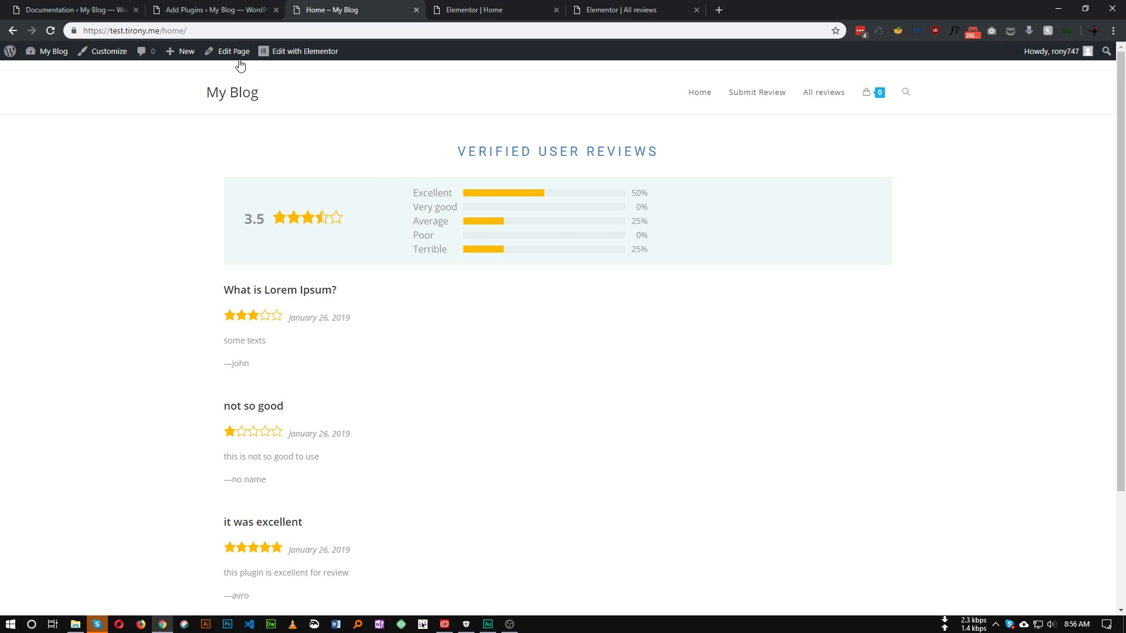
pyautogui.click(73, 10)
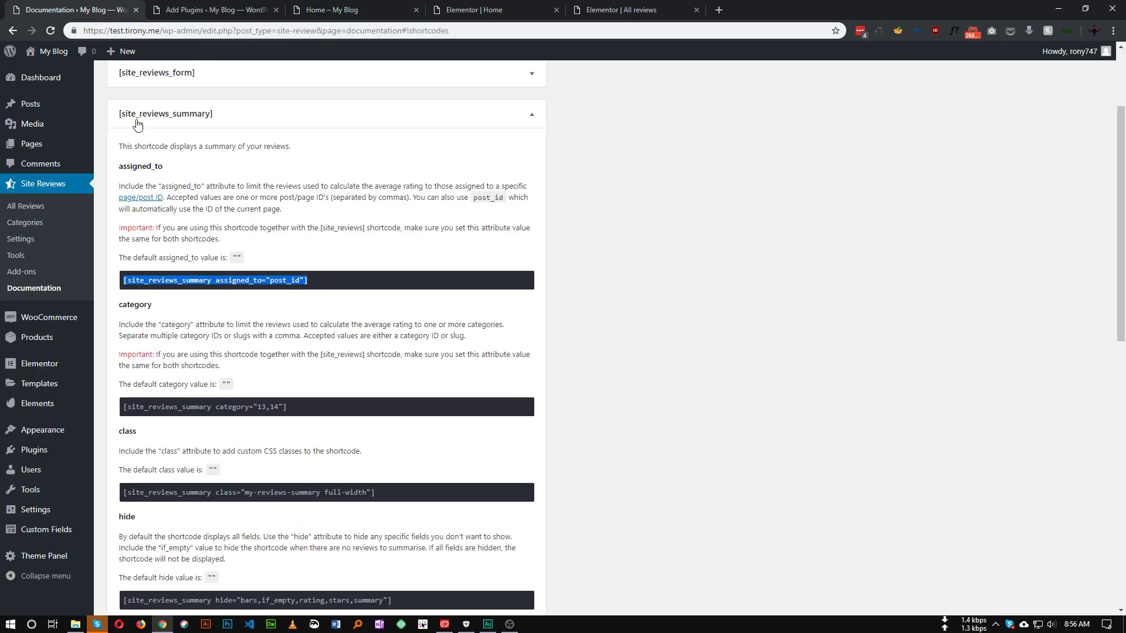
pyautogui.scroll(-1, 308, 300)
pyautogui.scroll(-6, 308, 300)
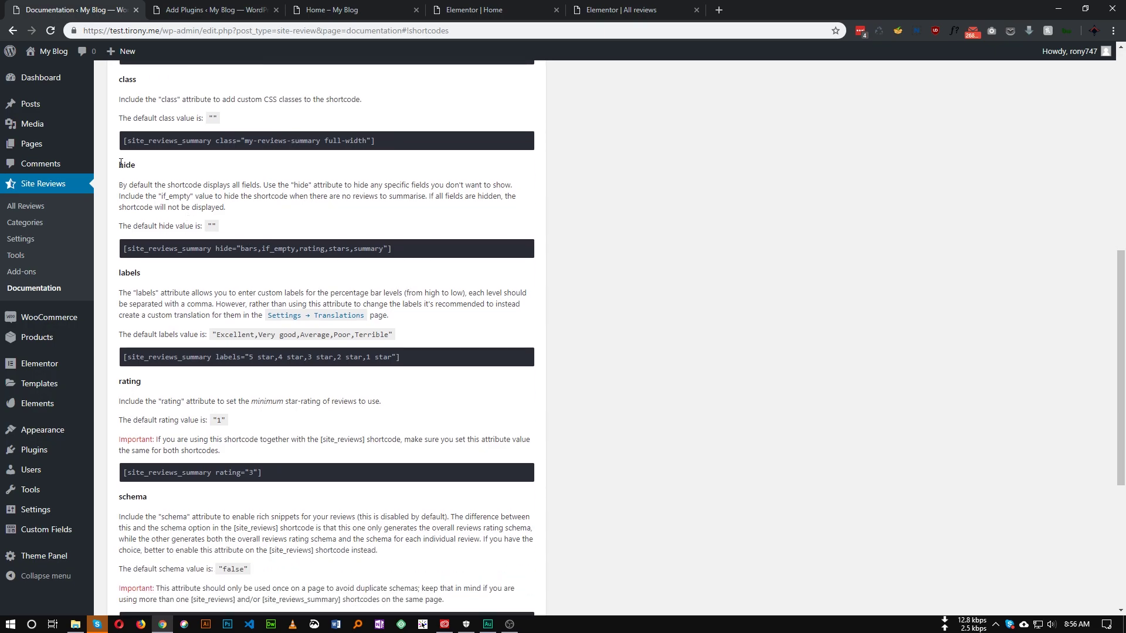
pyautogui.moveTo(124, 165); pyautogui.dragTo(166, 185)
pyautogui.click(199, 205)
pyautogui.moveTo(237, 214); pyautogui.dragTo(119, 185)
pyautogui.click(239, 224)
pyautogui.moveTo(411, 258); pyautogui.dragTo(124, 175)
pyautogui.click(145, 184)
pyautogui.moveTo(215, 249); pyautogui.dragTo(121, 249)
pyautogui.click(237, 251)
pyautogui.click(397, 252)
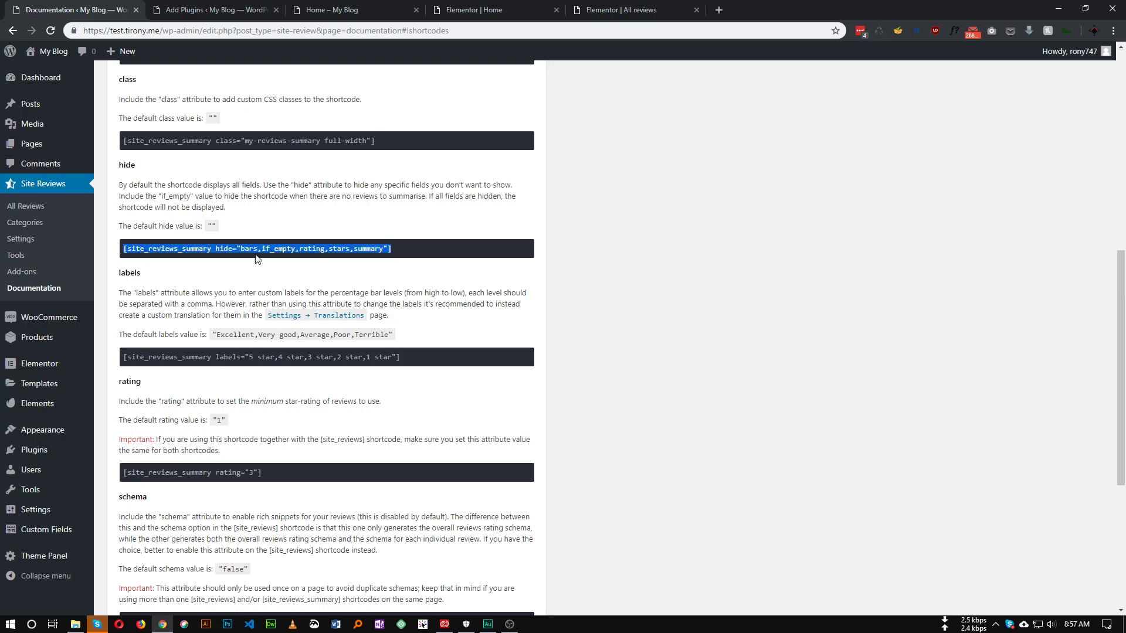
# - Replace the first column's shortcode in Elementor with [site_reviews_summary hide="bars,if_empty,rating,stars,summary"]
pyautogui.click(474, 10)
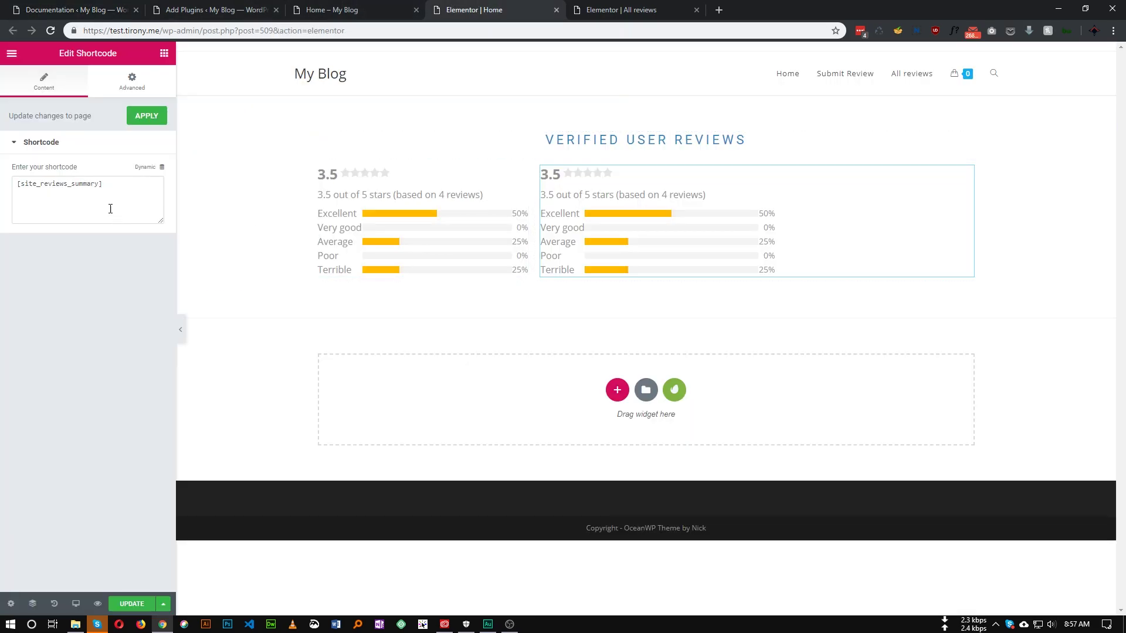
pyautogui.click(417, 220)
pyautogui.click(76, 189)
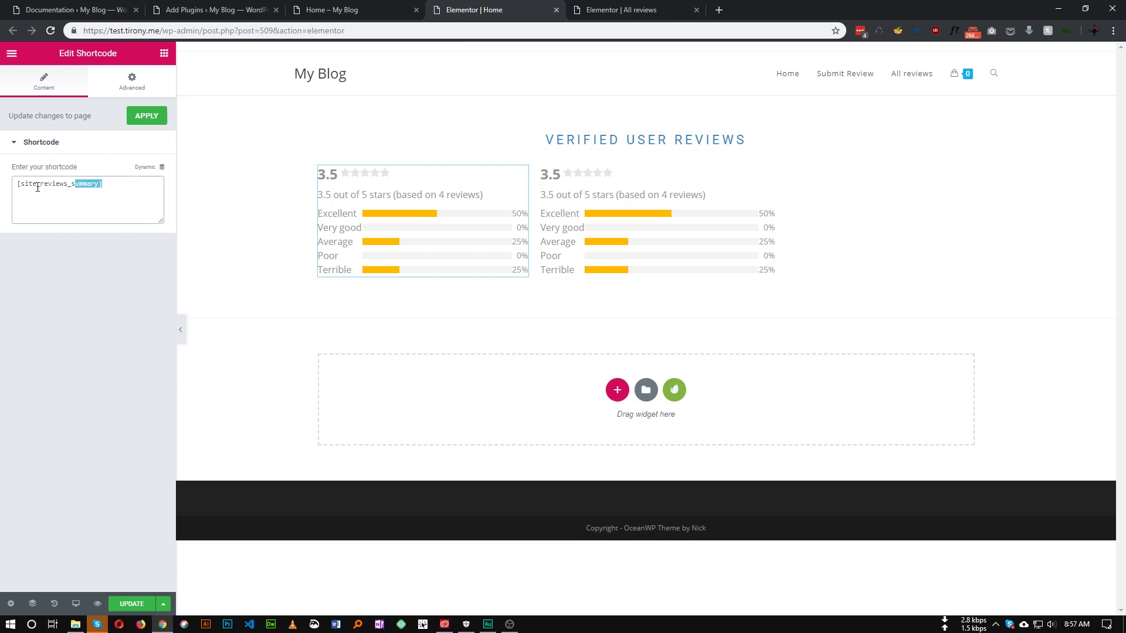
pyautogui.hotkey('ctrl', 'a')
pyautogui.hotkey('ctrl', 'v')
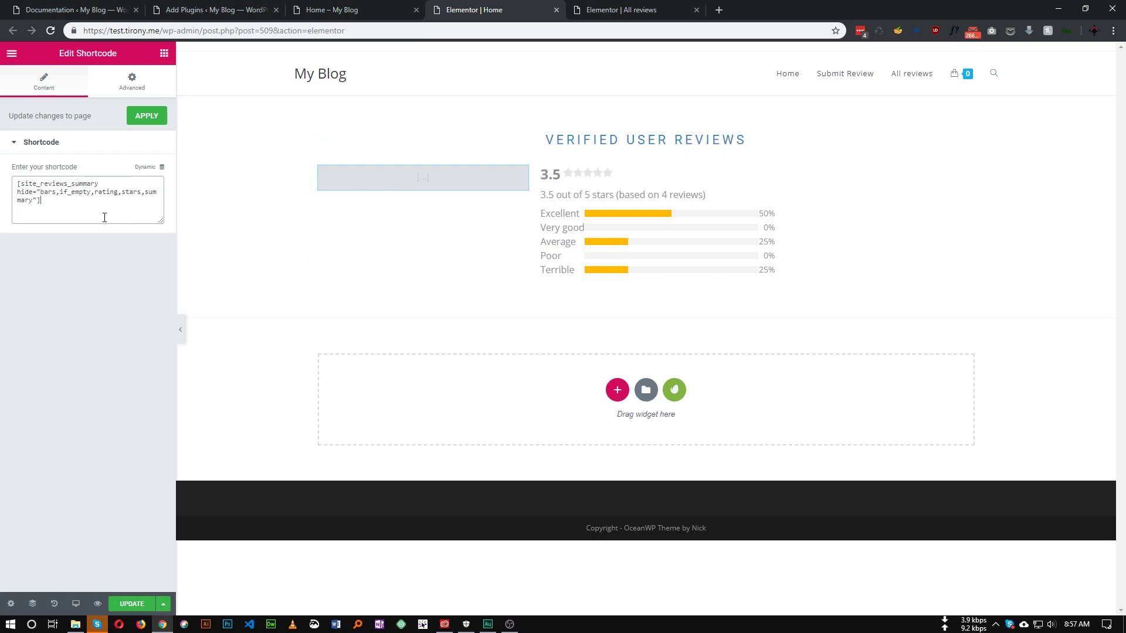
# - Reduce the hide list in the first column's shortcode to only "bars"
pyautogui.moveTo(18, 193); pyautogui.dragTo(46, 197)
pyautogui.click(25, 193)
pyautogui.moveTo(57, 194); pyautogui.dragTo(34, 200)
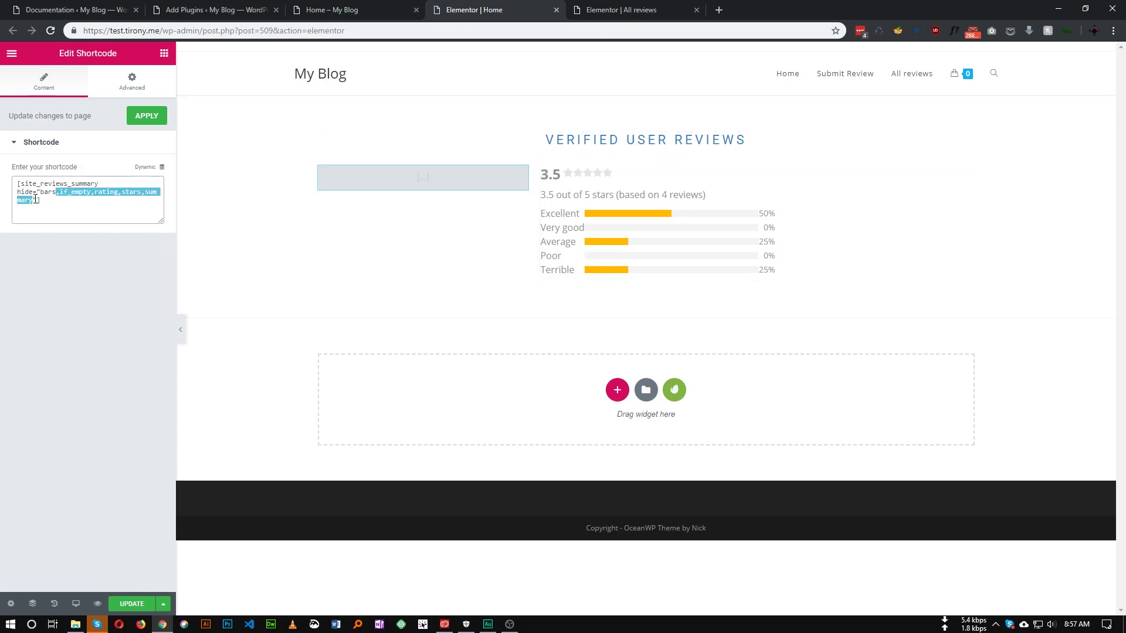
pyautogui.press('BackSpace')
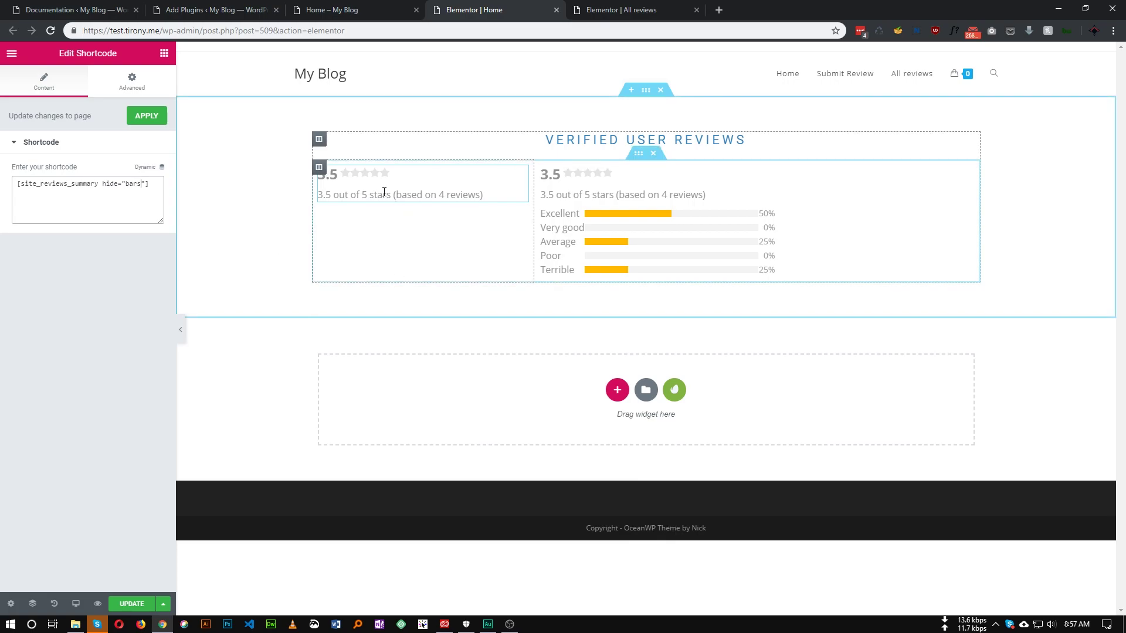
# - Add summary to the first column's hide list so the shortcode reads [site_reviews_summary hide="bars, summary"]
pyautogui.click(376, 10)
pyautogui.click(464, 10)
pyautogui.click(142, 183)
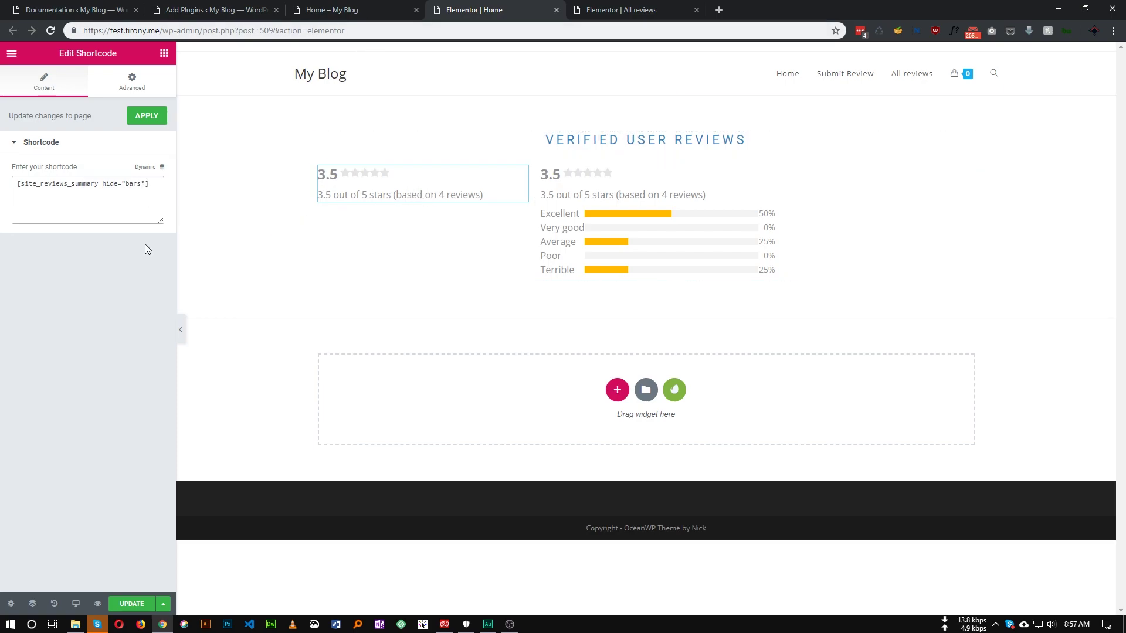
pyautogui.write(', summery')
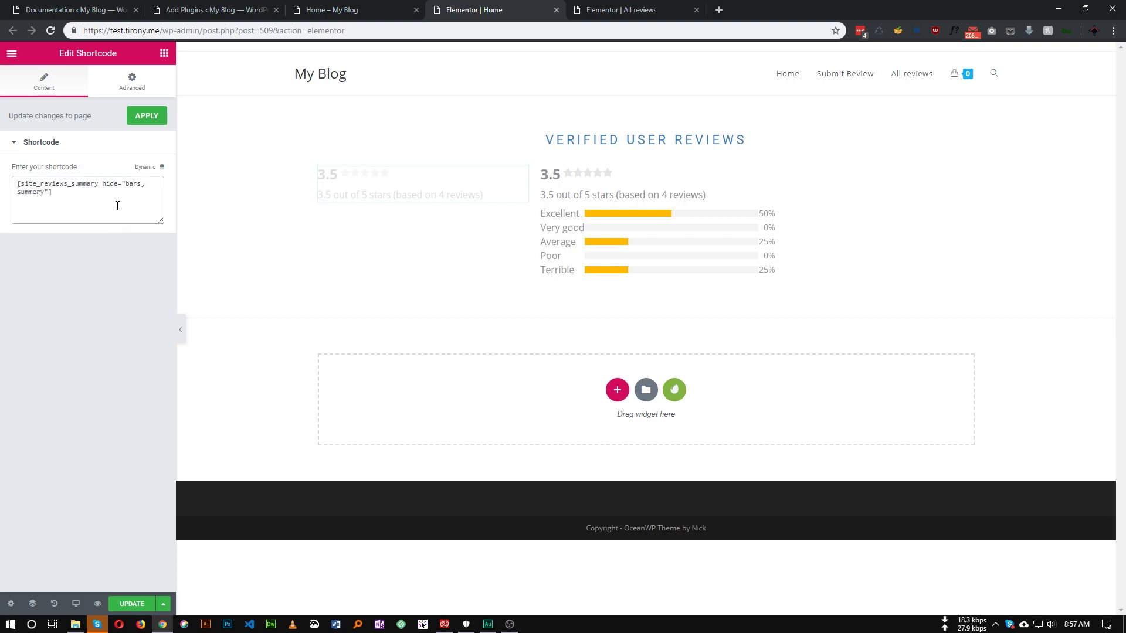
pyautogui.click(37, 192)
pyautogui.press('BackSpace')
pyautogui.write('a')
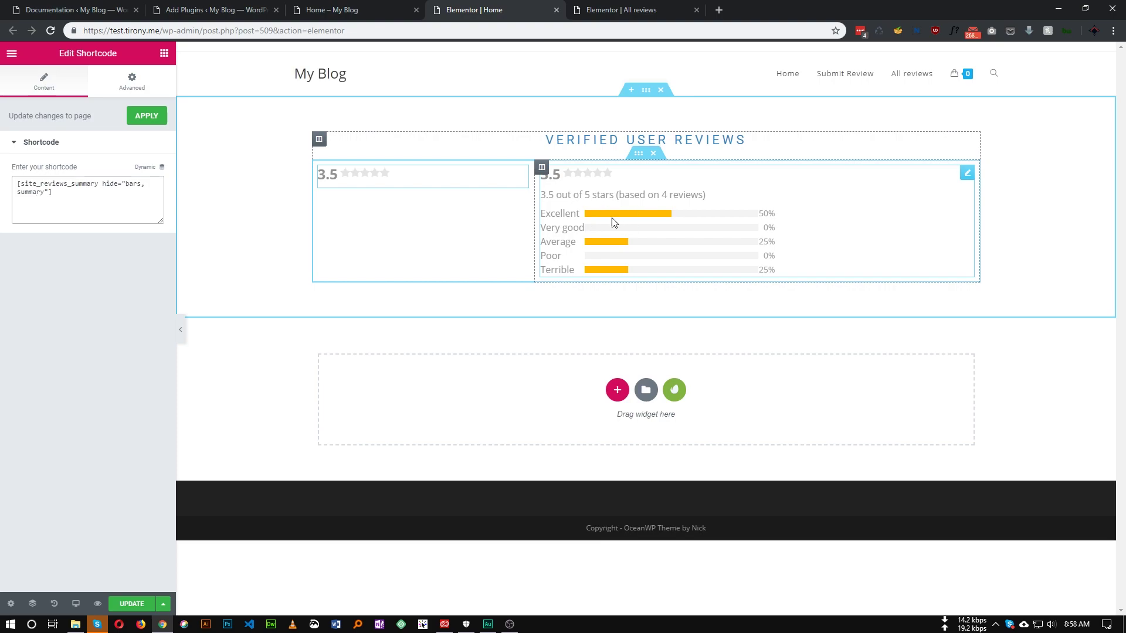
# - Add an empty hide="" attribute to the second column's site_reviews_summary shortcode
pyautogui.hotkey('ctrl', 'z')
pyautogui.click(100, 179)
pyautogui.write('hide=')
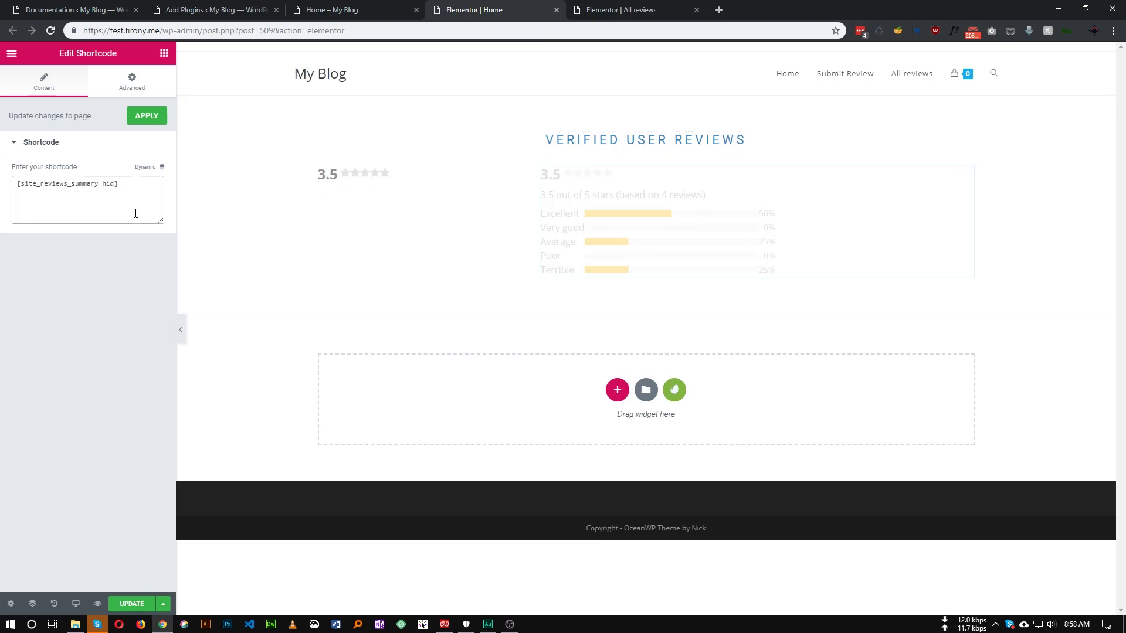
pyautogui.write('""')
pyautogui.press('Left')
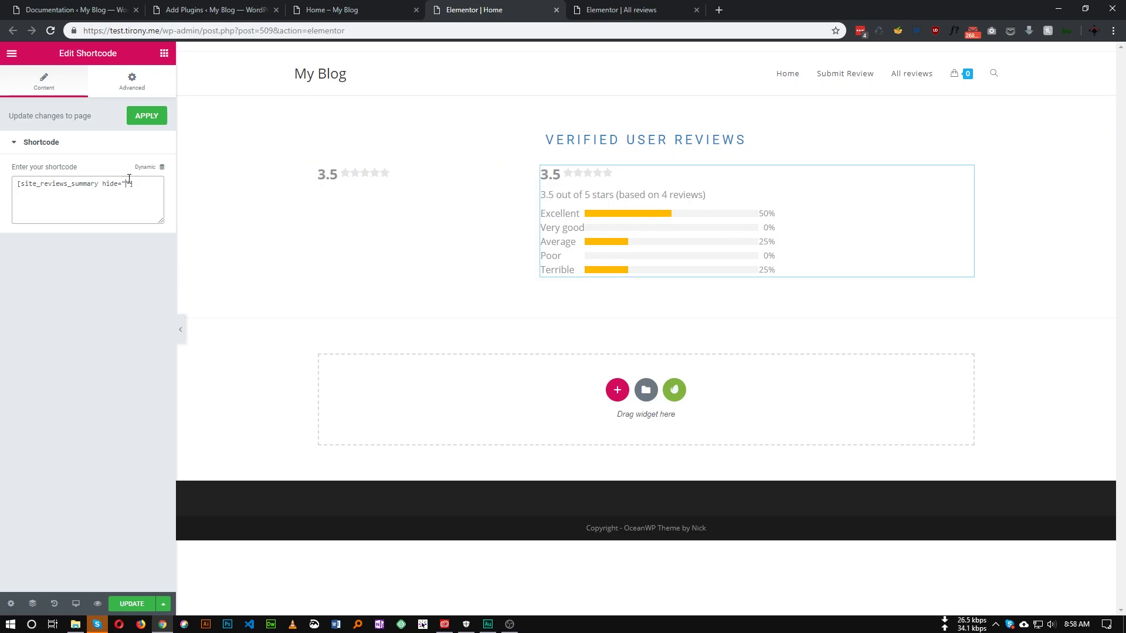
# - Copy rating,stars,summary from the documentation's hide example into the second column's hide attribute
pyautogui.click(76, 10)
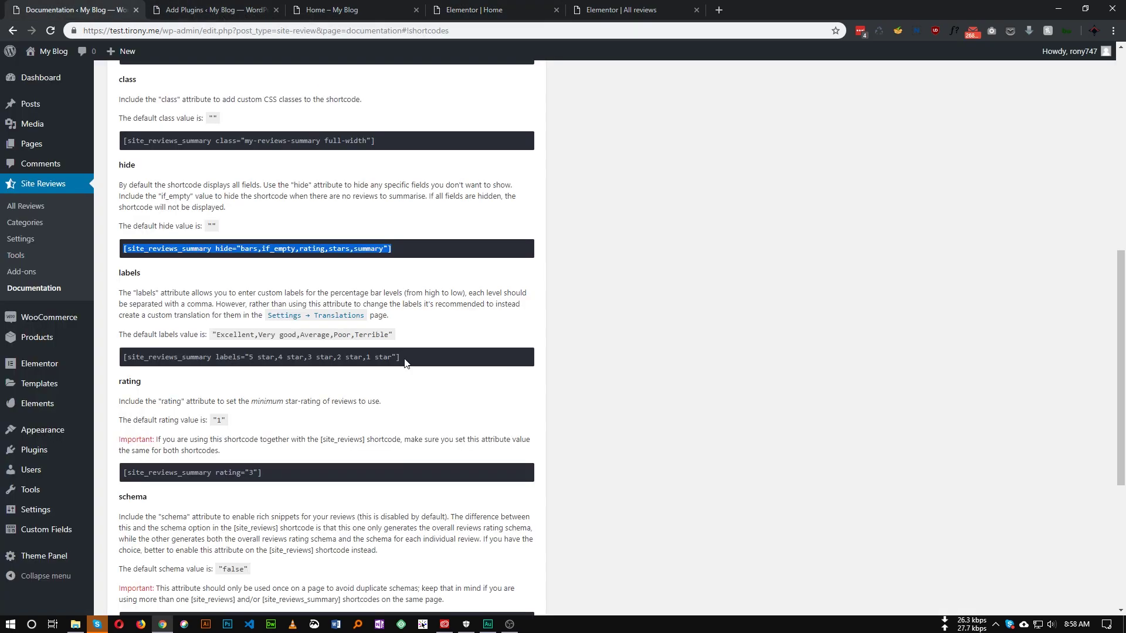
pyautogui.click(364, 272)
pyautogui.moveTo(299, 249); pyautogui.dragTo(384, 247)
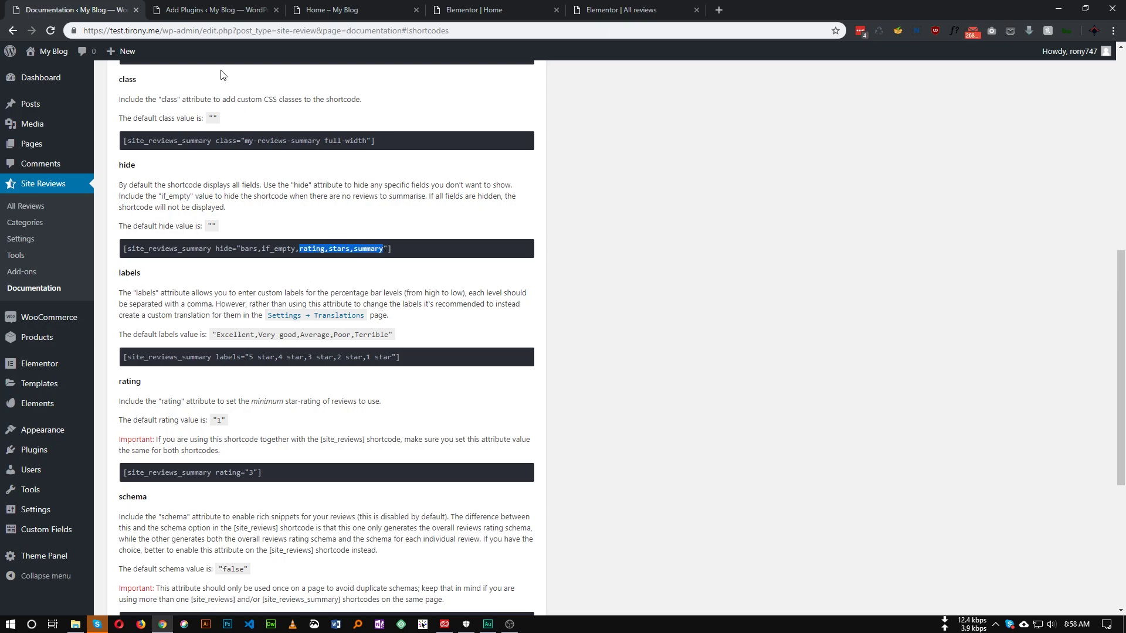
pyautogui.click(474, 10)
pyautogui.hotkey('ctrl', 'v')
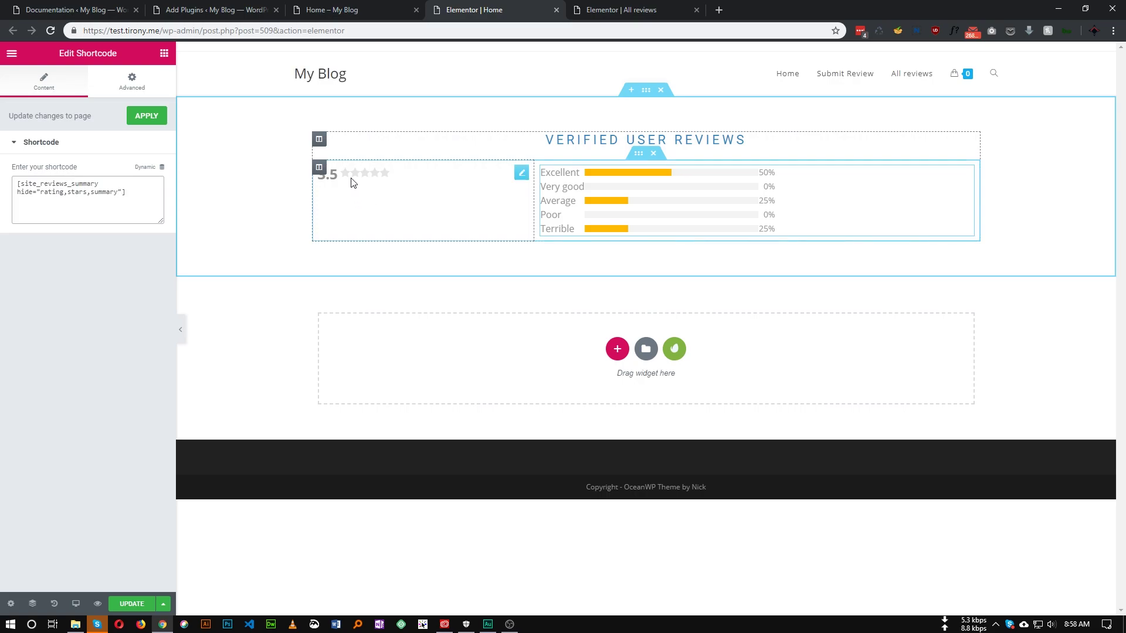
# - Review the if_empty option in the documentation's hide example and compare the live home page's rating summary with the Elementor layout
pyautogui.click(83, 10)
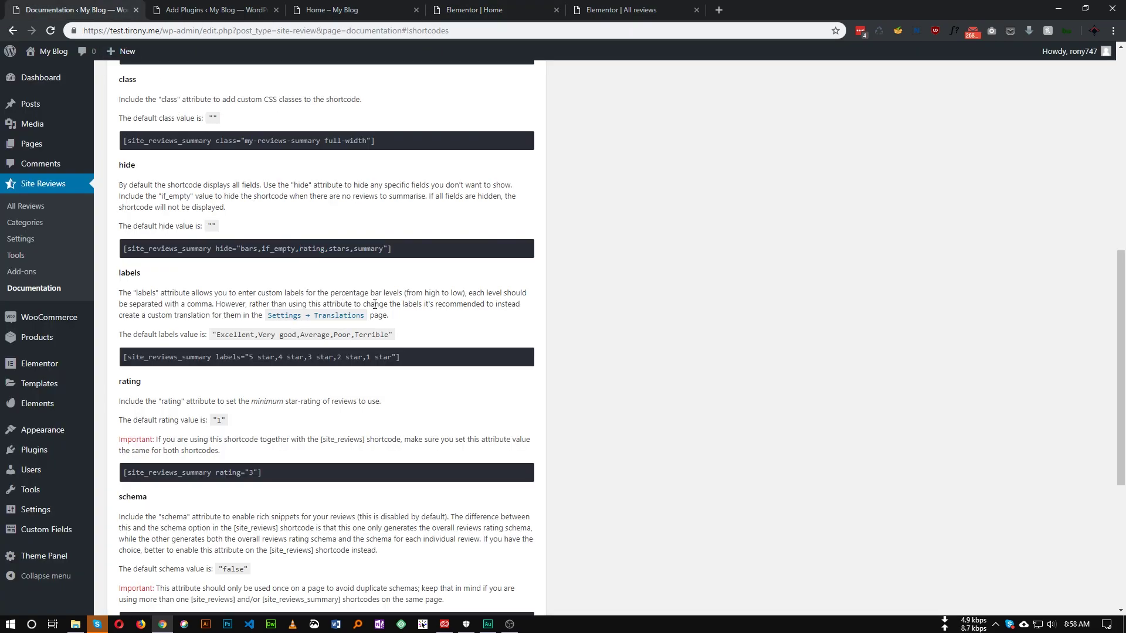
pyautogui.doubleClick(270, 248)
pyautogui.click(293, 261)
pyautogui.doubleClick(284, 249)
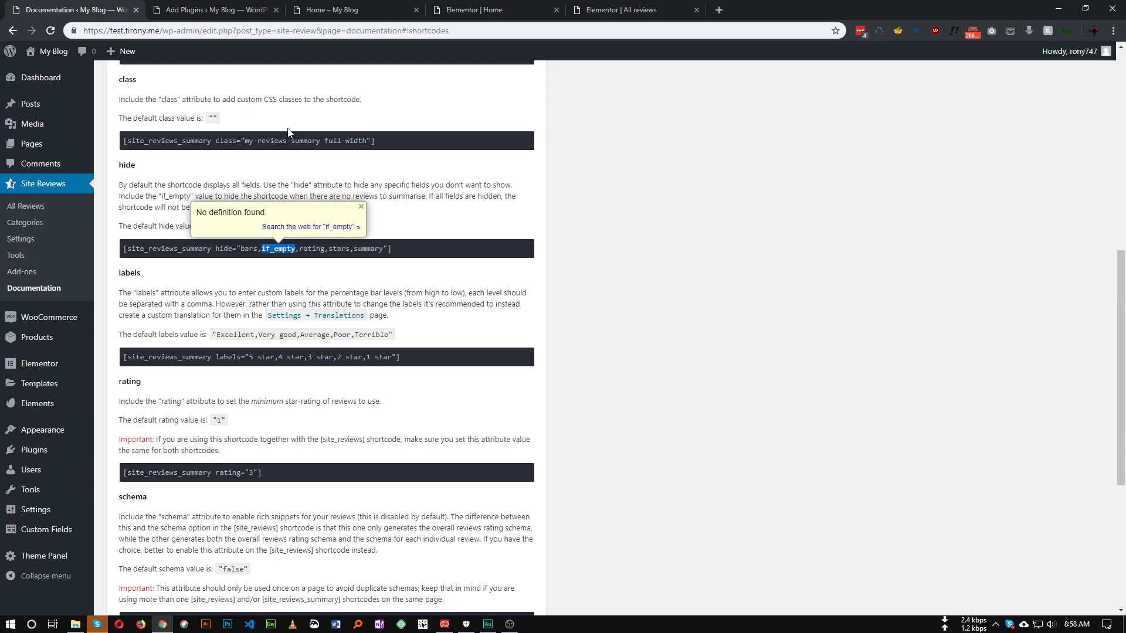
pyautogui.click(373, 262)
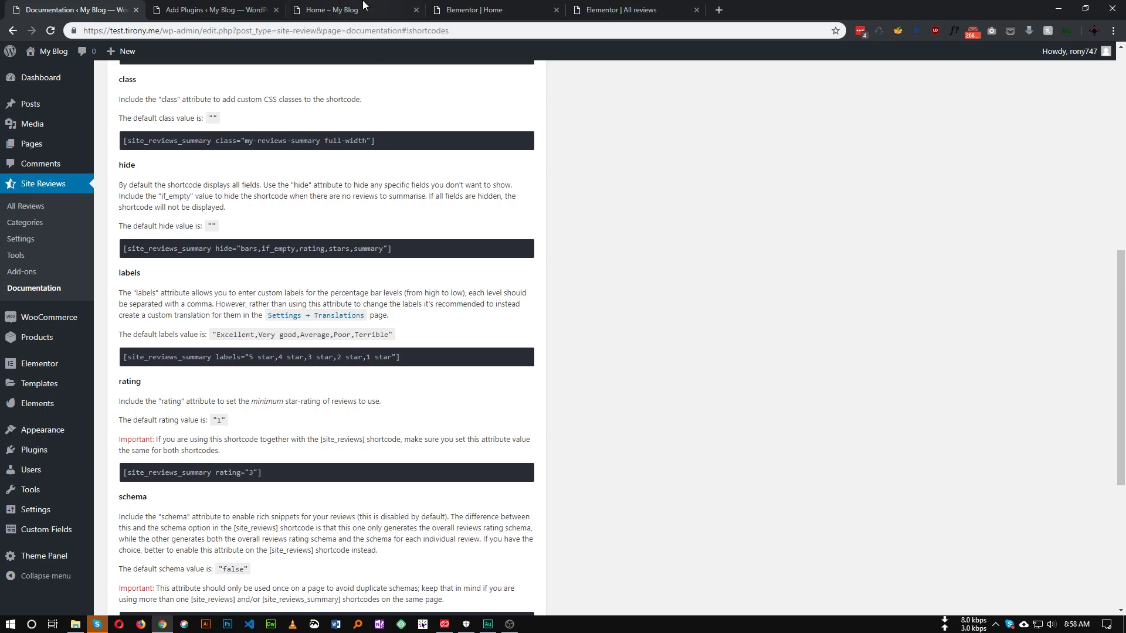
pyautogui.click(364, 6)
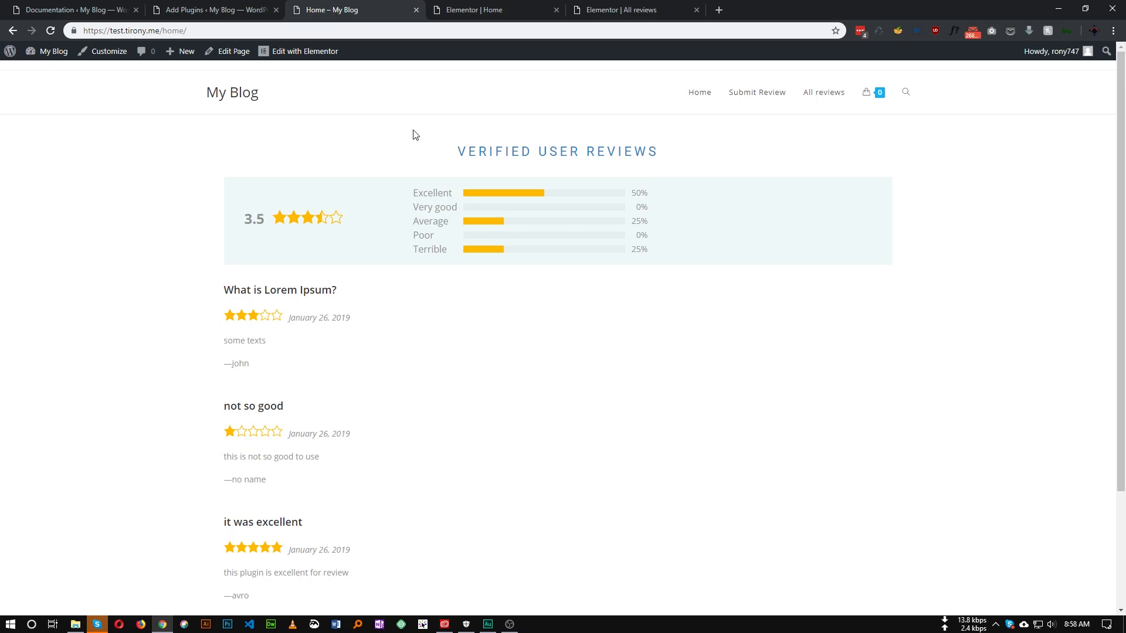
pyautogui.click(486, 10)
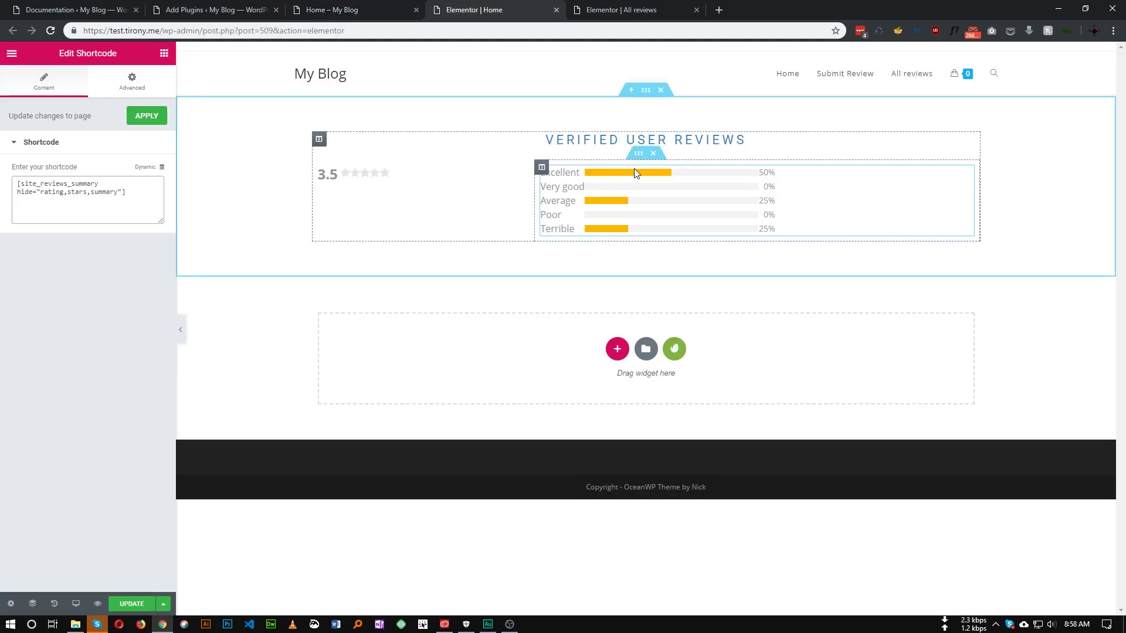
# - Give the rating summary's inner section a classic background in the light blue swatch colour with its opacity strongly reduced
pyautogui.click(638, 153)
pyautogui.click(88, 81)
pyautogui.click(88, 172)
pyautogui.click(148, 196)
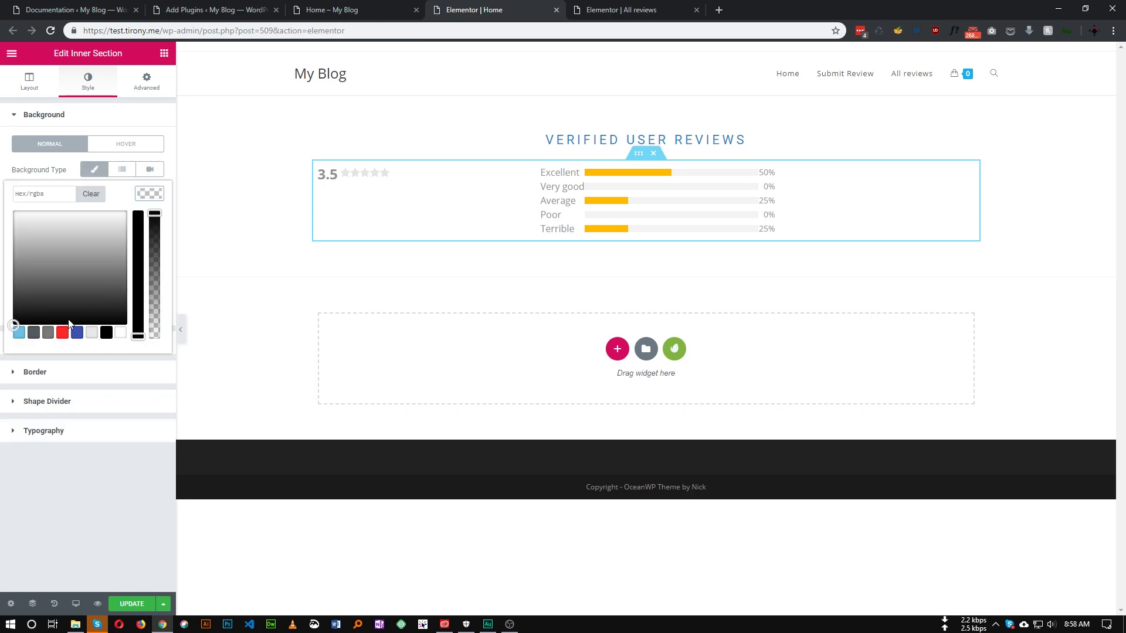
pyautogui.click(22, 334)
pyautogui.moveTo(150, 219); pyautogui.dragTo(154, 320)
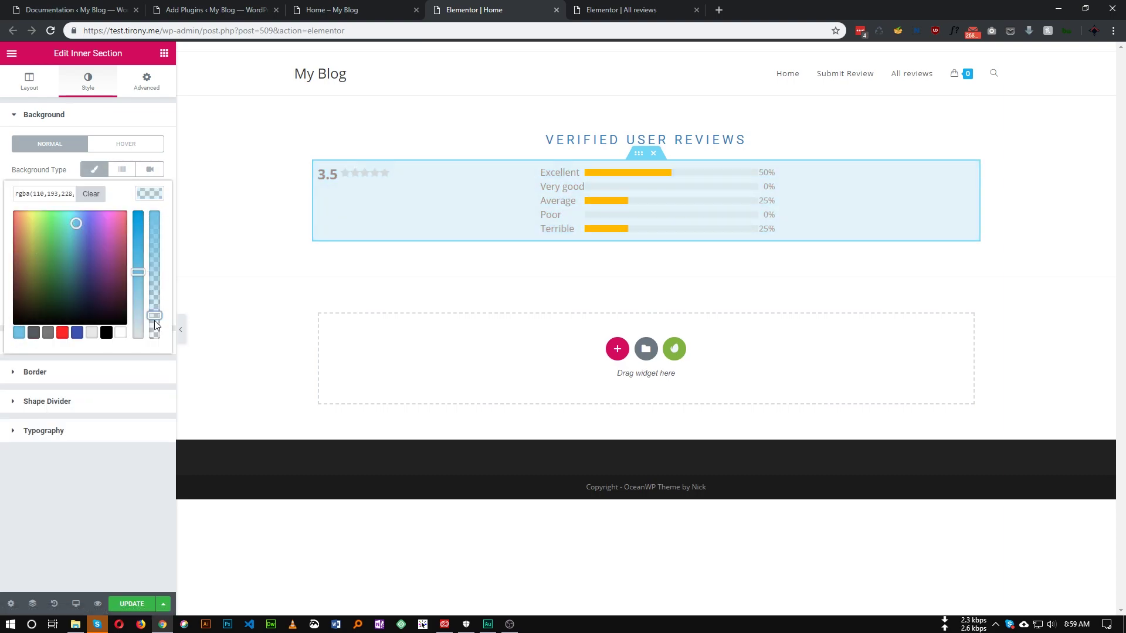
pyautogui.click(146, 198)
# - Set the inner section's padding to 20 px on all sides and view the layout without the editing panel
pyautogui.click(147, 82)
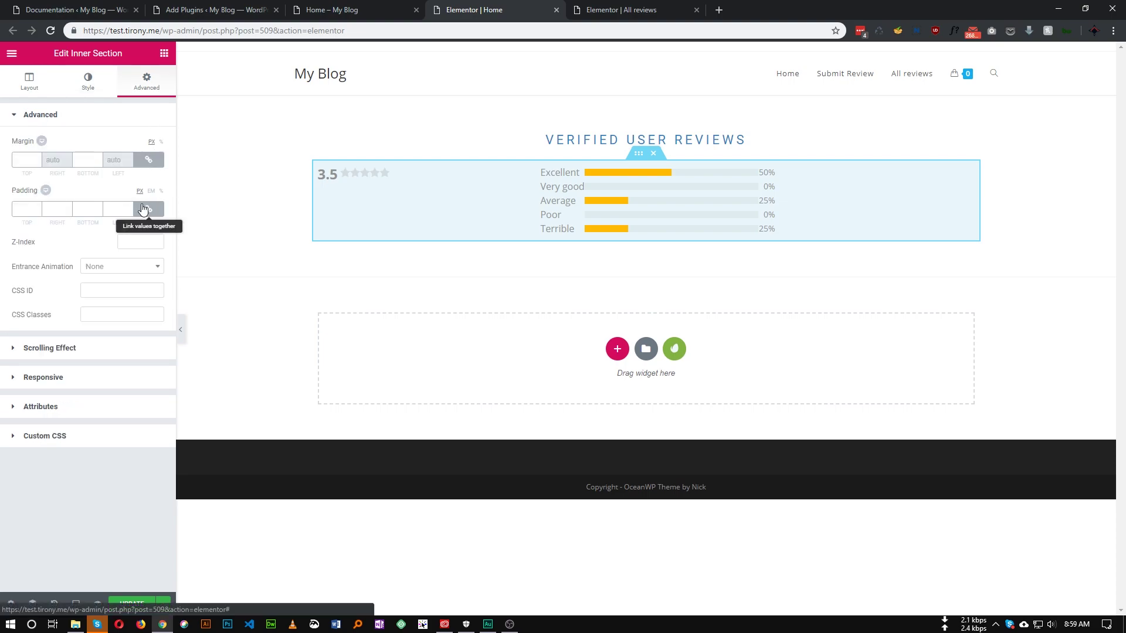
pyautogui.click(21, 210)
pyautogui.write('20')
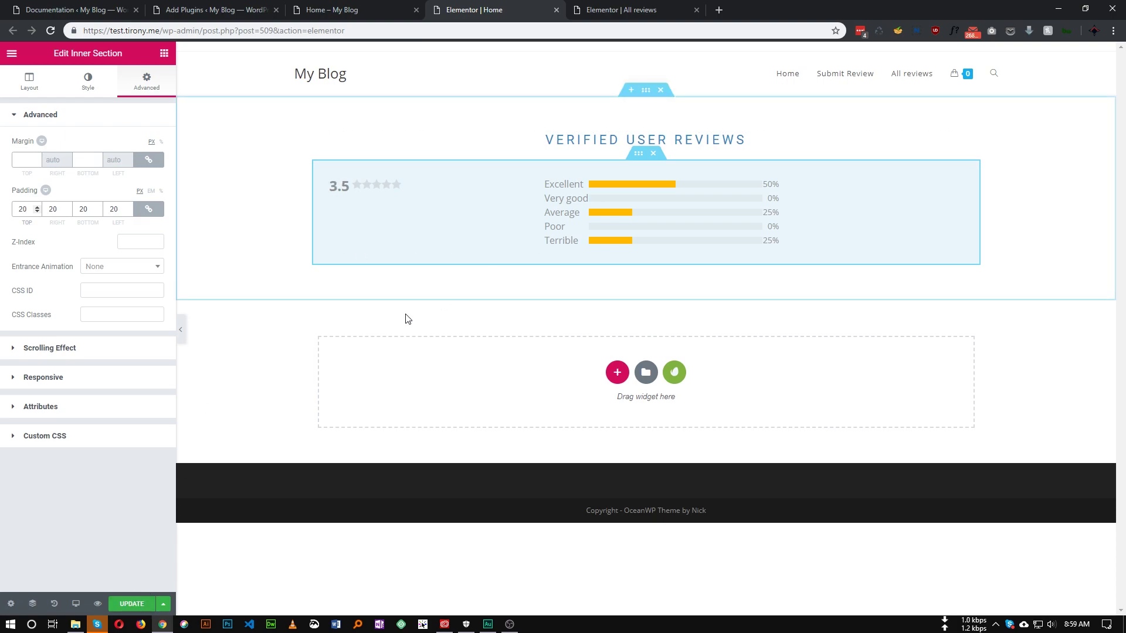
pyautogui.click(180, 334)
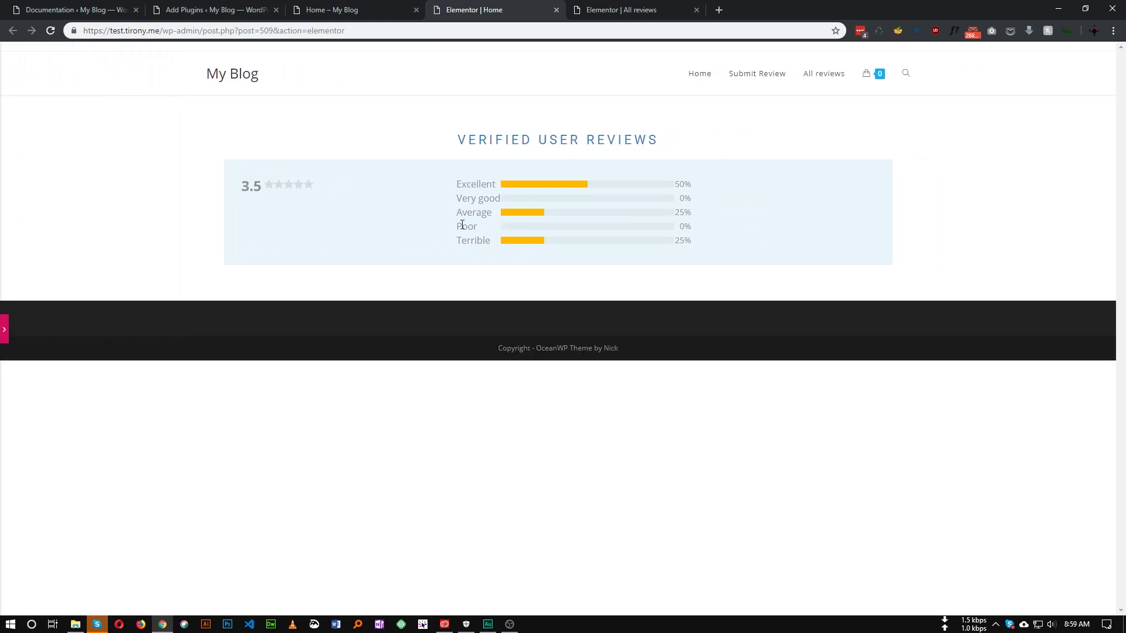
pyautogui.click(4, 330)
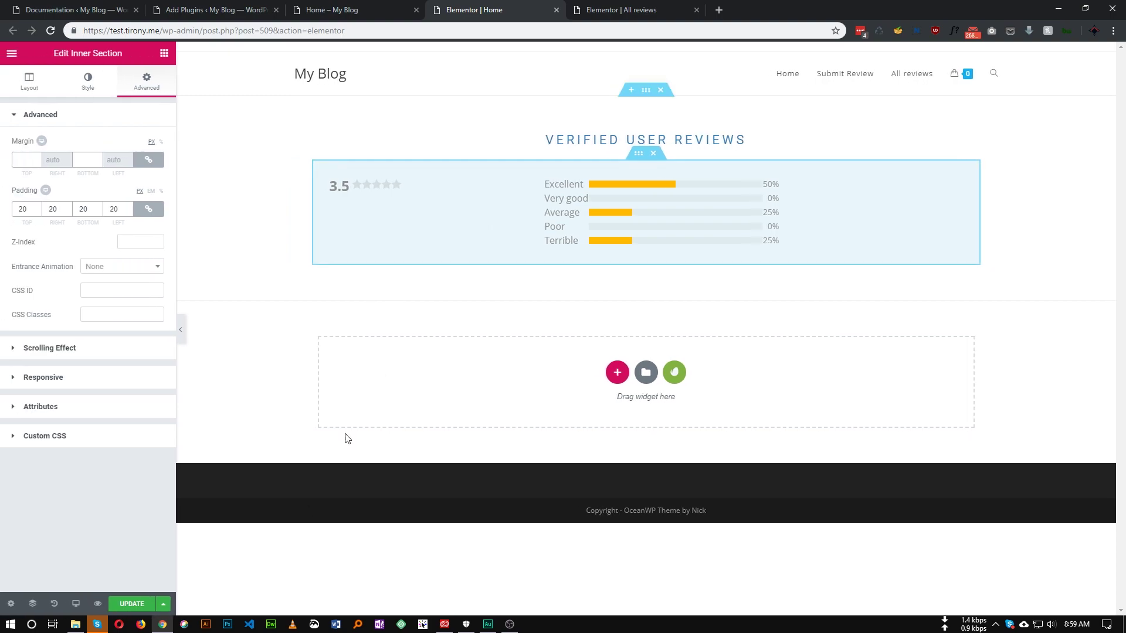
# - Update the home page, preview it and compare its rating summary with the live home page
pyautogui.click(129, 604)
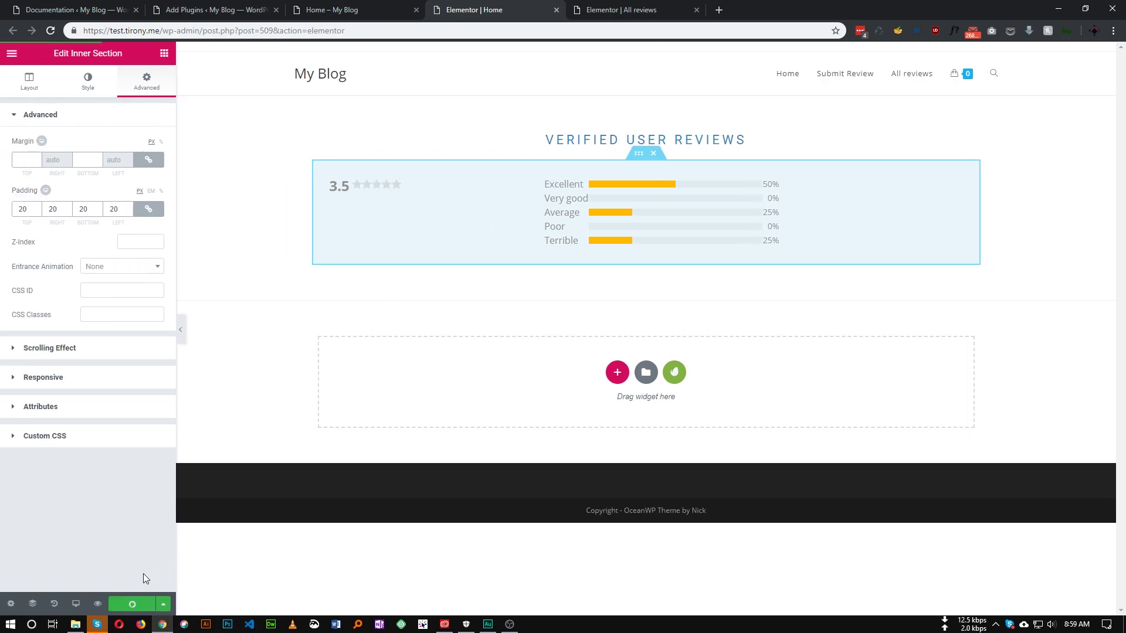
pyautogui.click(98, 604)
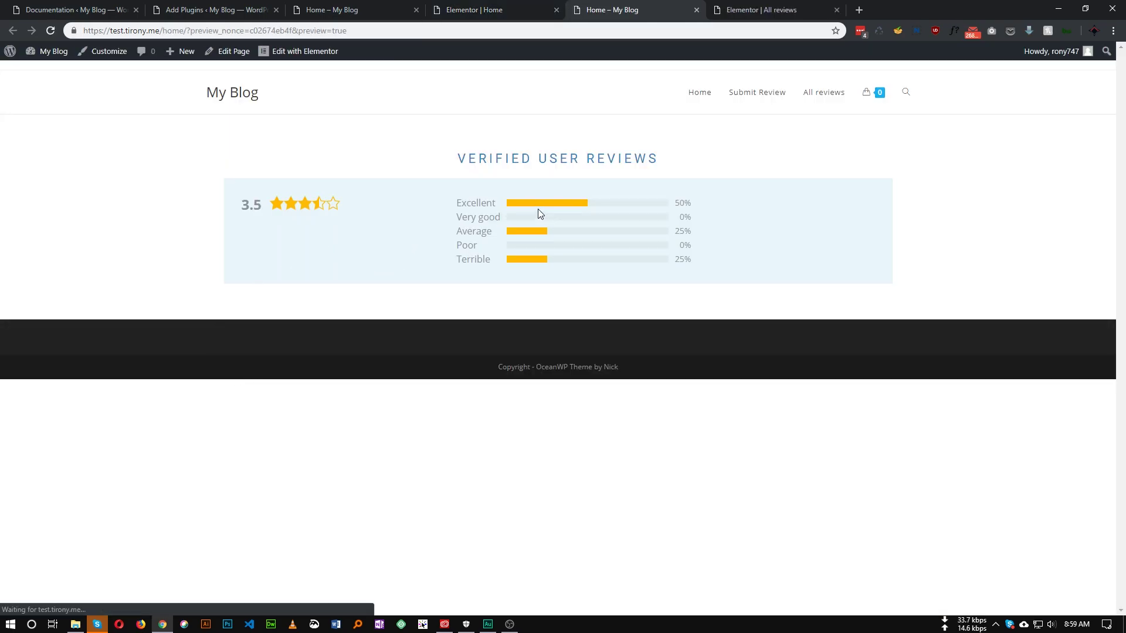
pyautogui.click(331, 9)
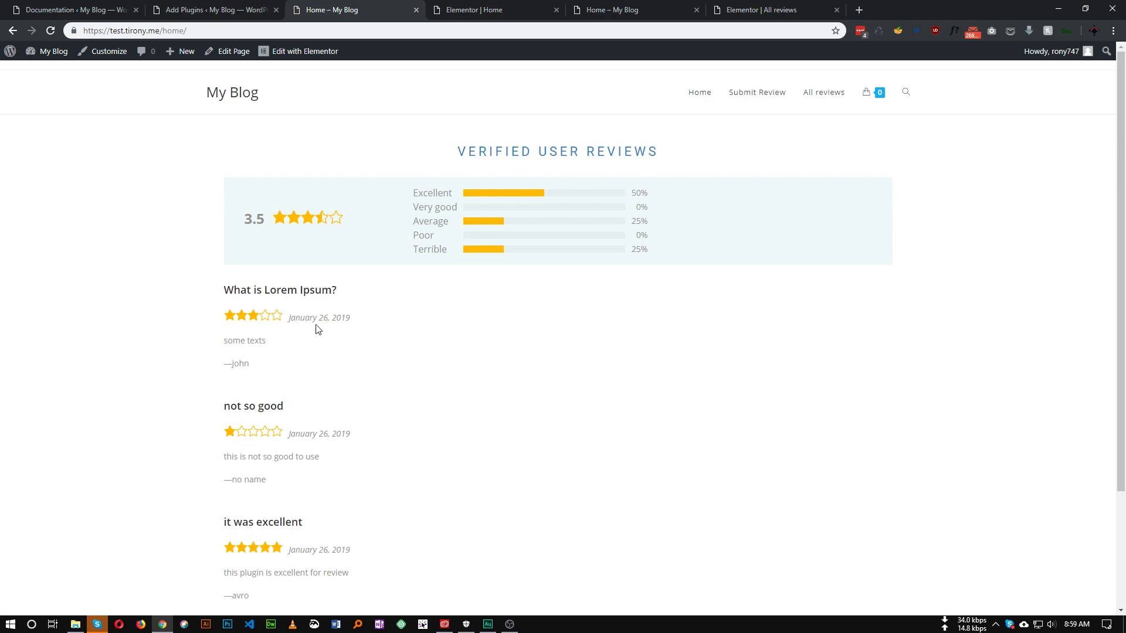
pyautogui.click(612, 9)
pyautogui.click(490, 10)
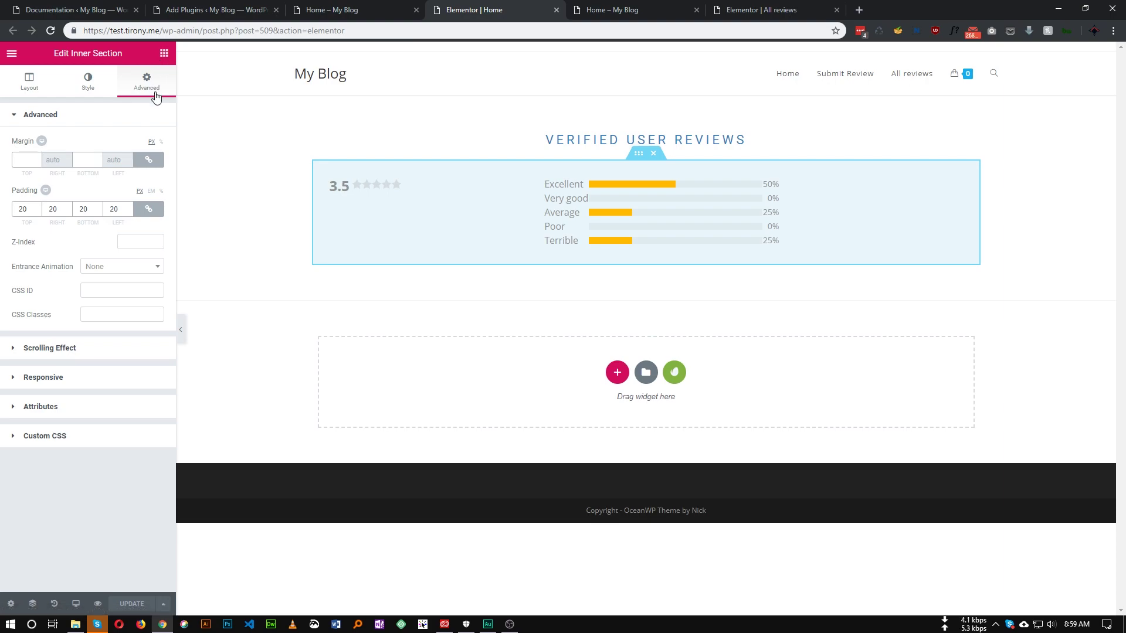
# - Add an inner section below the rating summary and delete one of its columns to leave a single column
pyautogui.click(164, 53)
pyautogui.moveTo(41, 170); pyautogui.dragTo(591, 333)
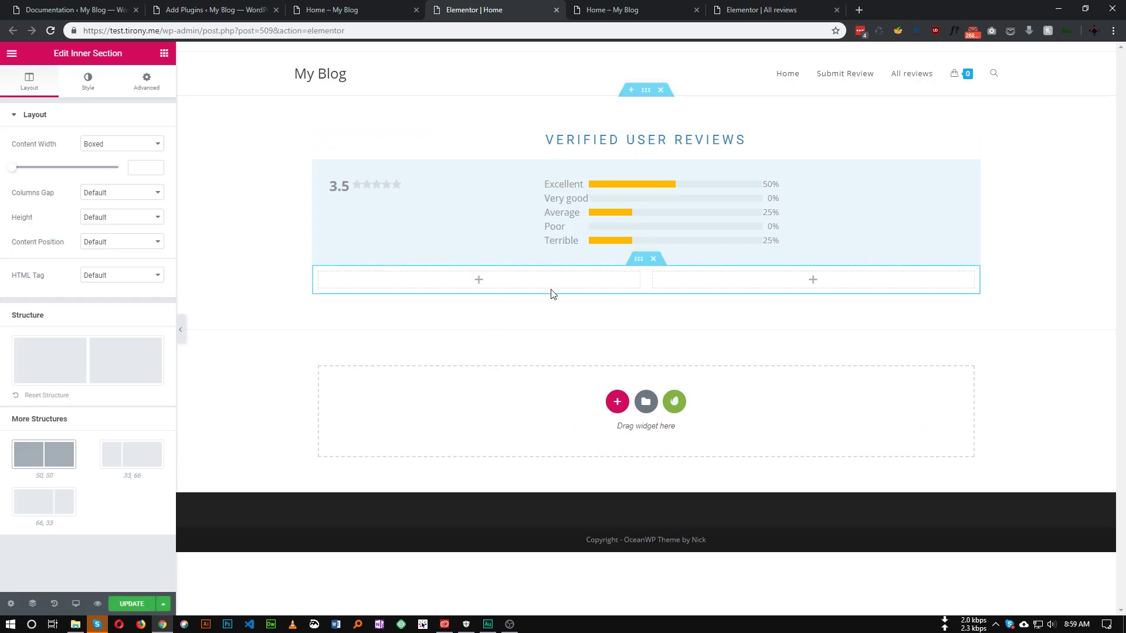
pyautogui.rightClick(653, 274)
pyautogui.click(677, 444)
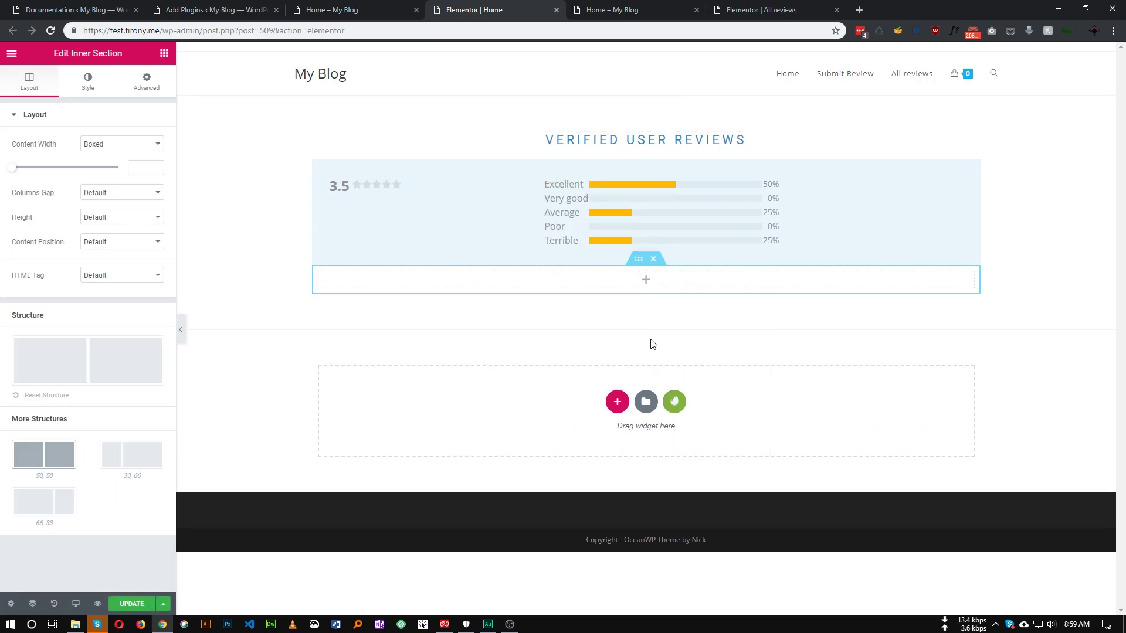
pyautogui.click(646, 281)
# - Check the live home page's review list and copy the [site_reviews assigned_to="post_id"] example from the shortcode documentation
pyautogui.hotkey('ctrl', 'pageup')
pyautogui.click(254, 346)
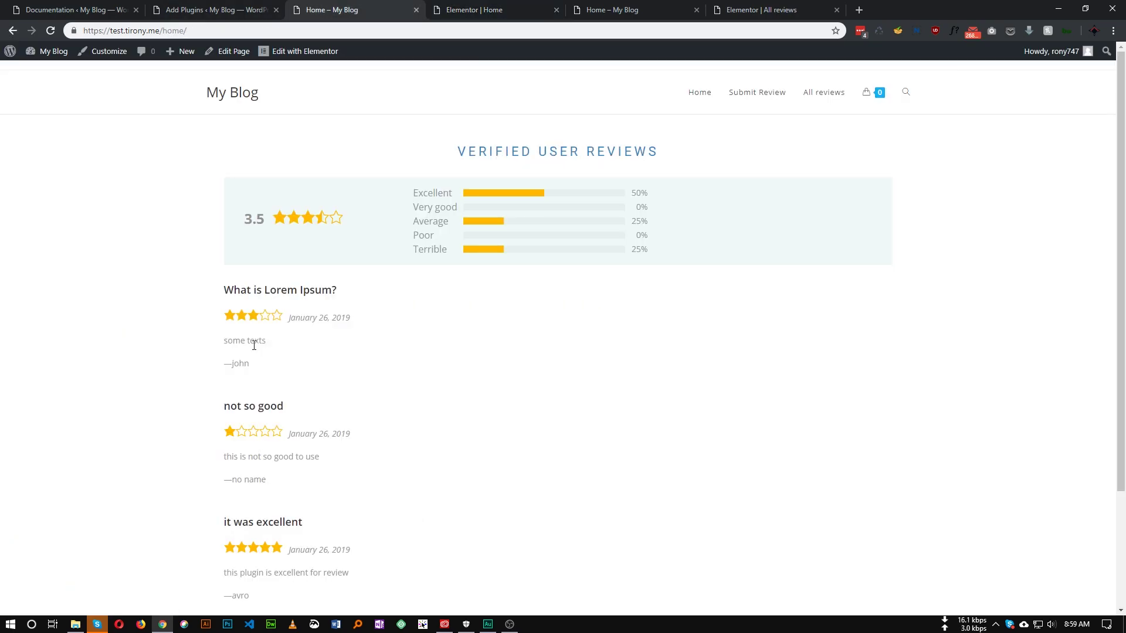
pyautogui.moveTo(232, 292); pyautogui.dragTo(382, 291)
pyautogui.click(382, 292)
pyautogui.click(39, 5)
pyautogui.scroll(8, 125, 168)
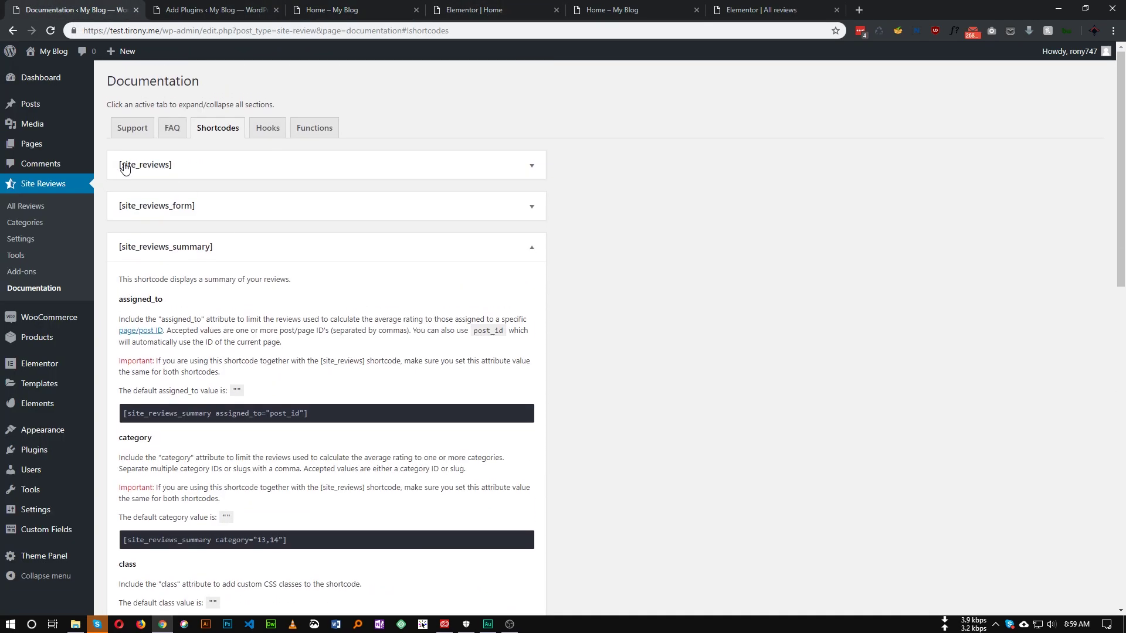
pyautogui.click(217, 173)
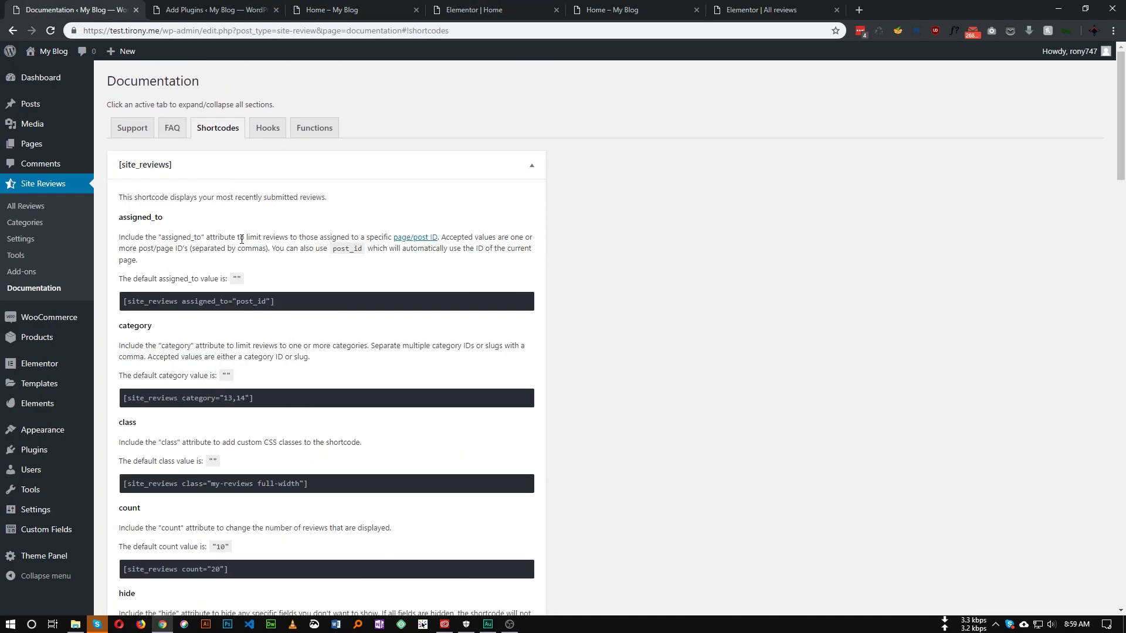
pyautogui.tripleClick(195, 305)
pyautogui.hotkey('ctrl', 'c')
# - Place a Shortcode widget in the home page's empty single-column inner section and enter [site_reviews assigned_to="post_id"]
pyautogui.click(474, 9)
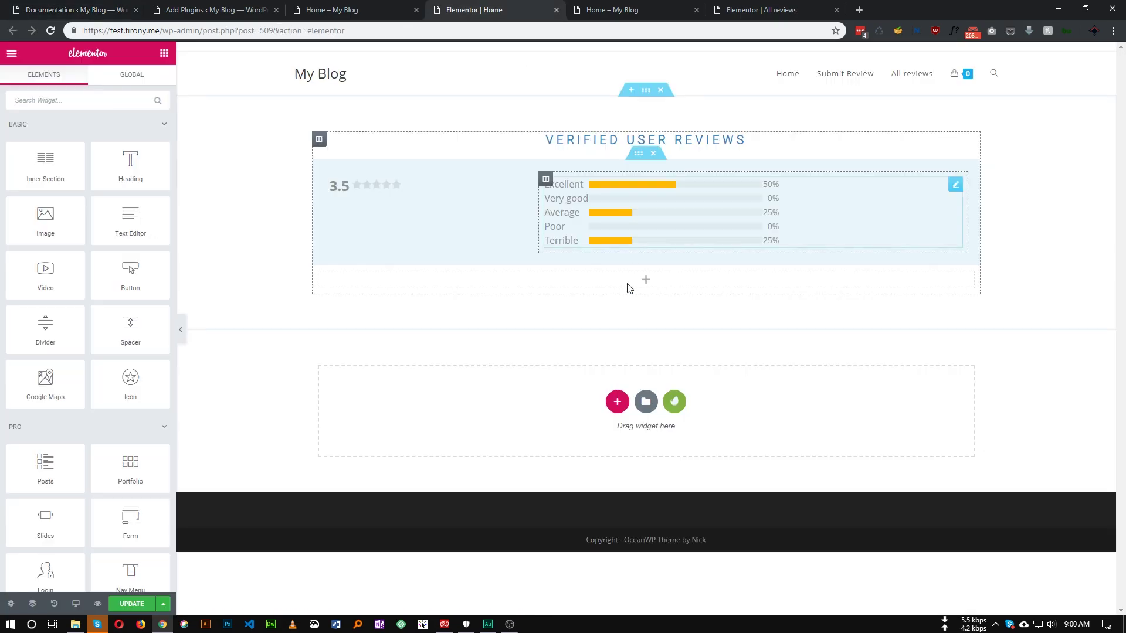
pyautogui.click(58, 97)
pyautogui.write('sh')
pyautogui.moveTo(45, 141); pyautogui.dragTo(602, 289)
pyautogui.click(88, 199)
pyautogui.hotkey('ctrl', 'v')
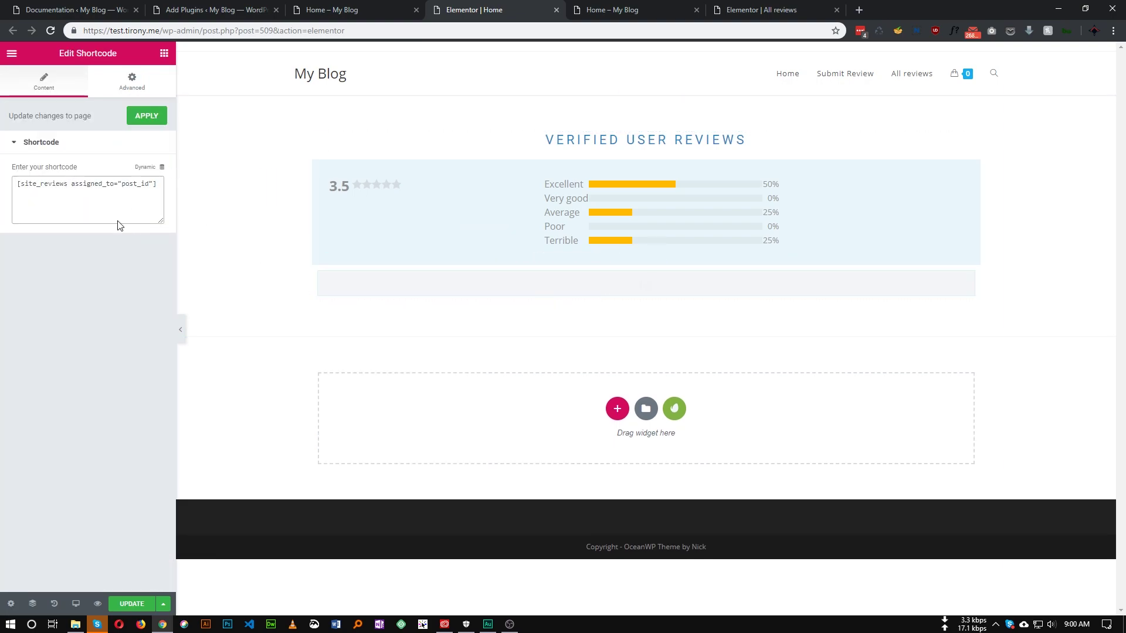
# - Remove the assigned_to attribute from the site_reviews shortcode and compare the resulting list with the All reviews page
pyautogui.moveTo(71, 183); pyautogui.dragTo(154, 183)
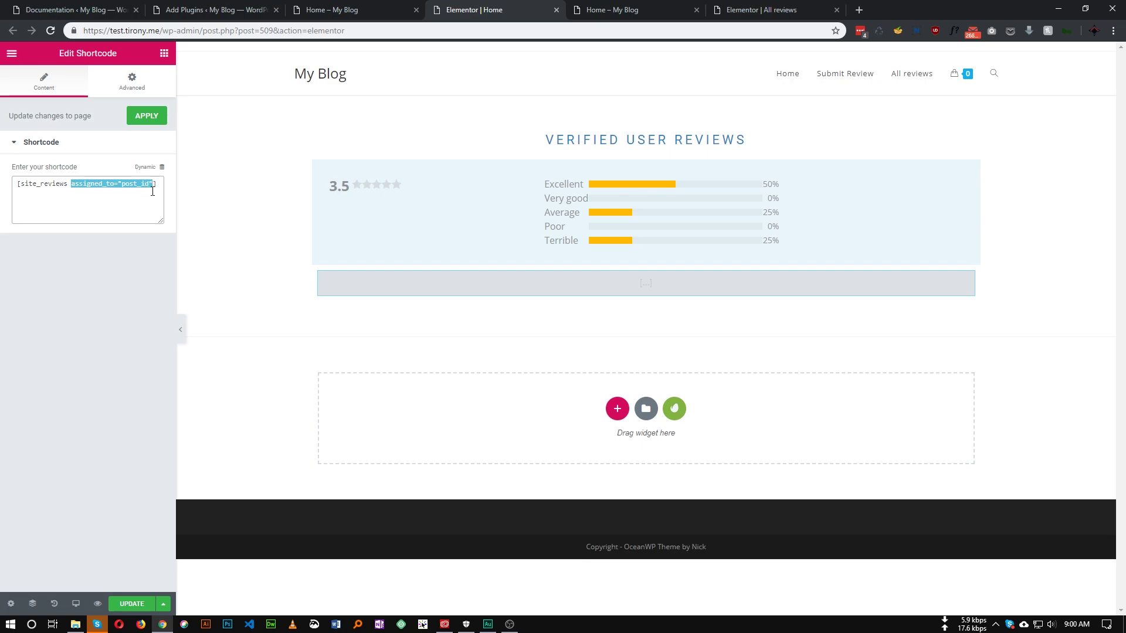
pyautogui.press('BackSpace')
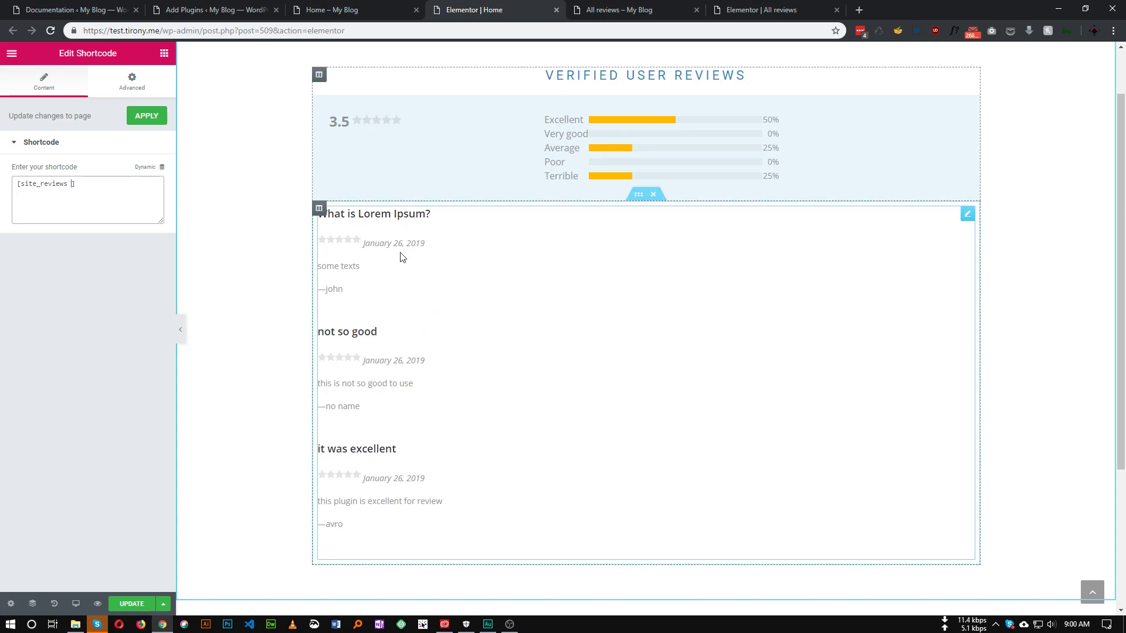
pyautogui.hotkey('ctrl', 'Tab')
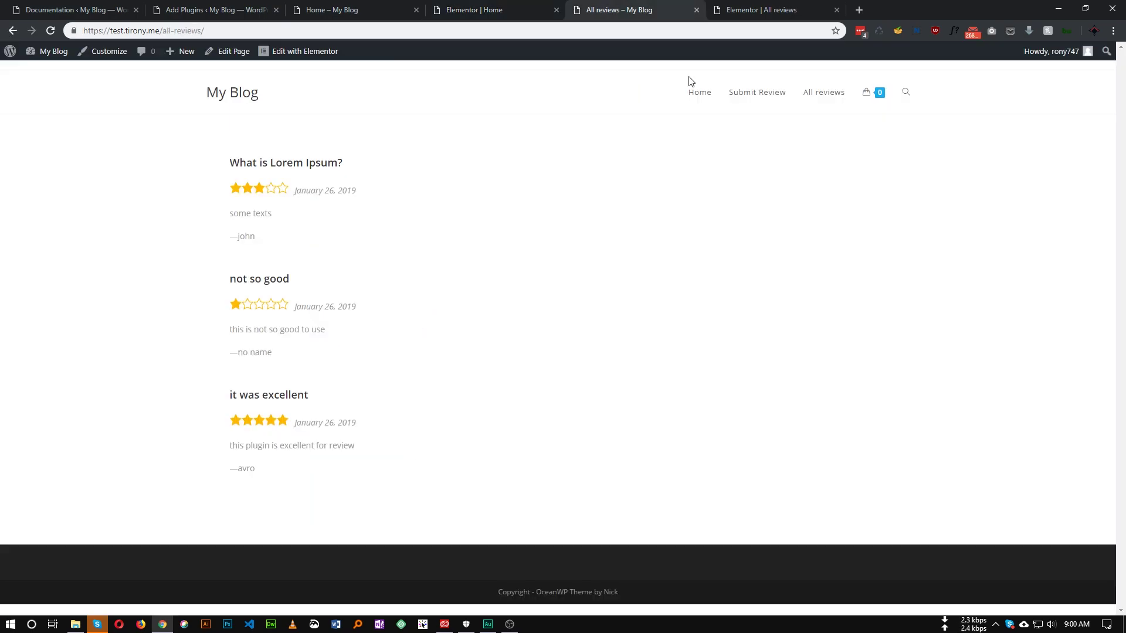
pyautogui.doubleClick(272, 163)
pyautogui.click(467, 9)
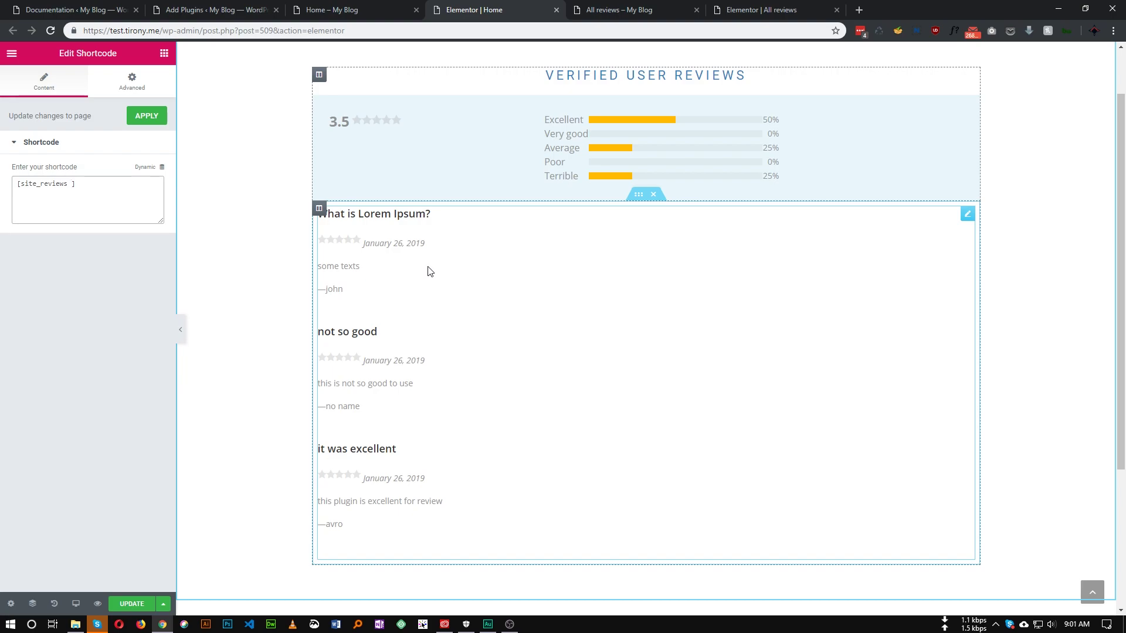
# - Examine the category and class attributes in the site_reviews documentation and check the live home page's review list
pyautogui.click(98, 15)
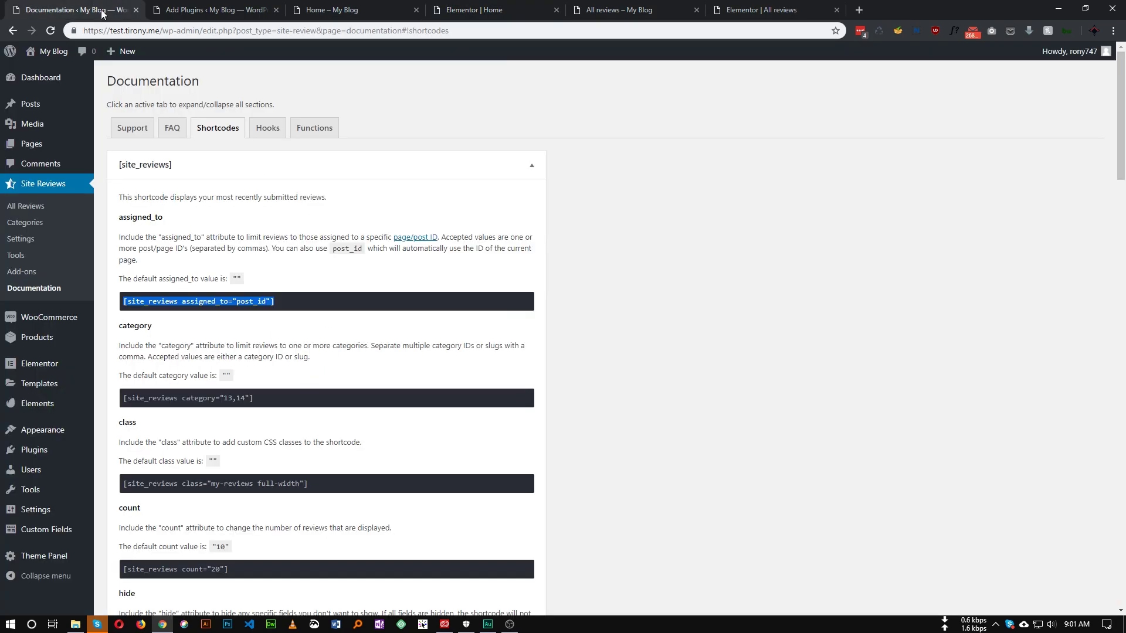
pyautogui.scroll(-2, 266, 235)
pyautogui.click(136, 100)
pyautogui.scroll(2, 187, 218)
pyautogui.scroll(-3, 176, 200)
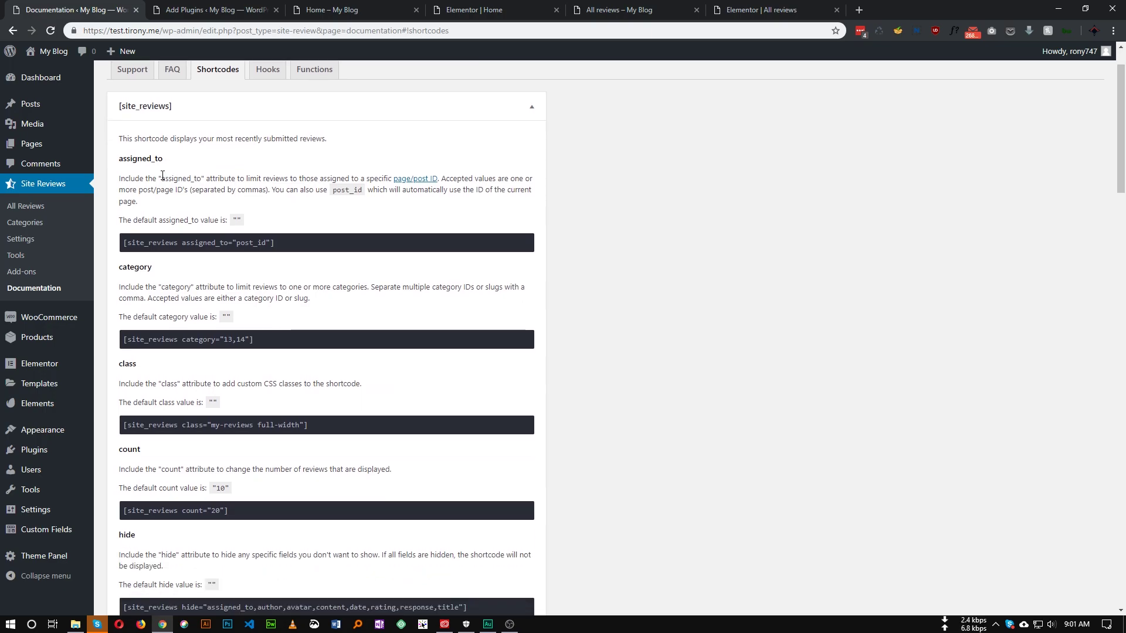
pyautogui.doubleClick(131, 150)
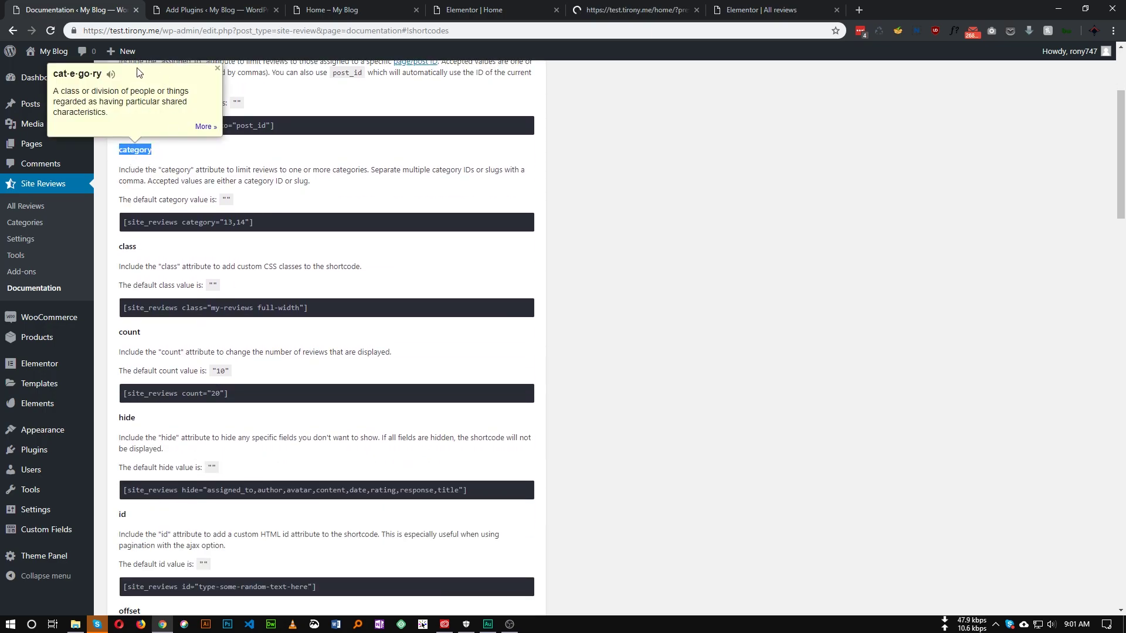
pyautogui.click(266, 261)
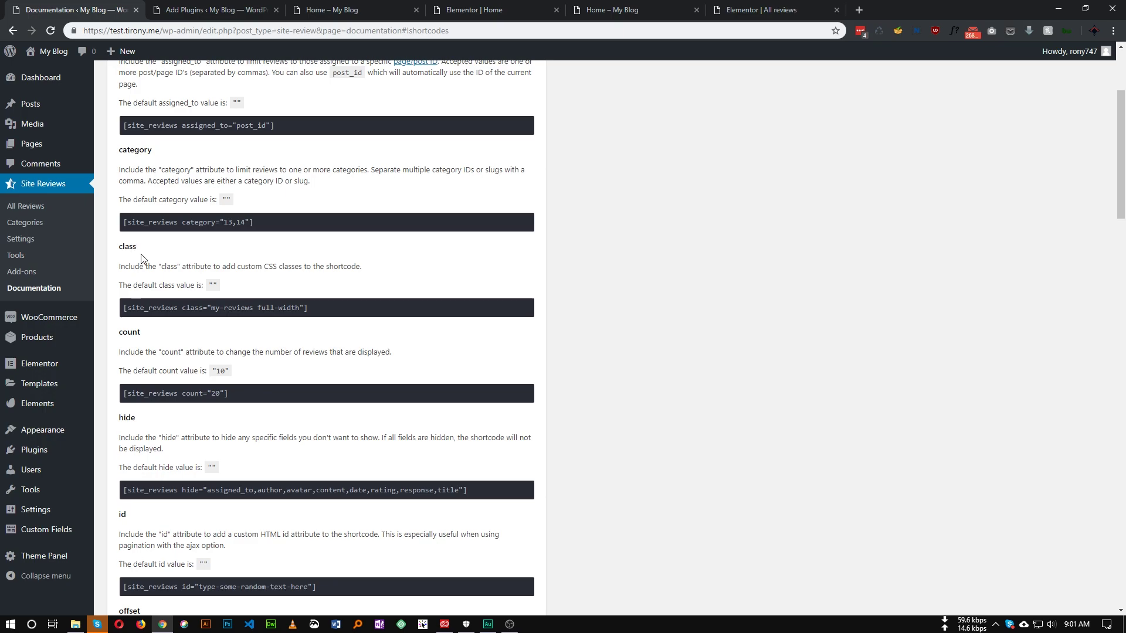
pyautogui.click(375, 10)
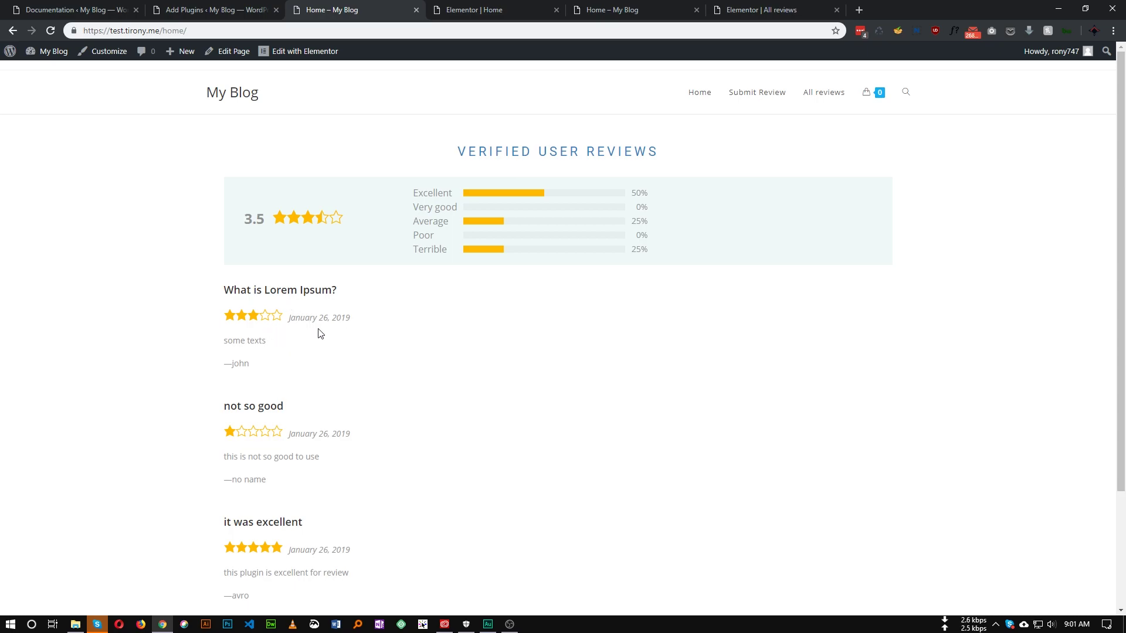
pyautogui.click(117, 10)
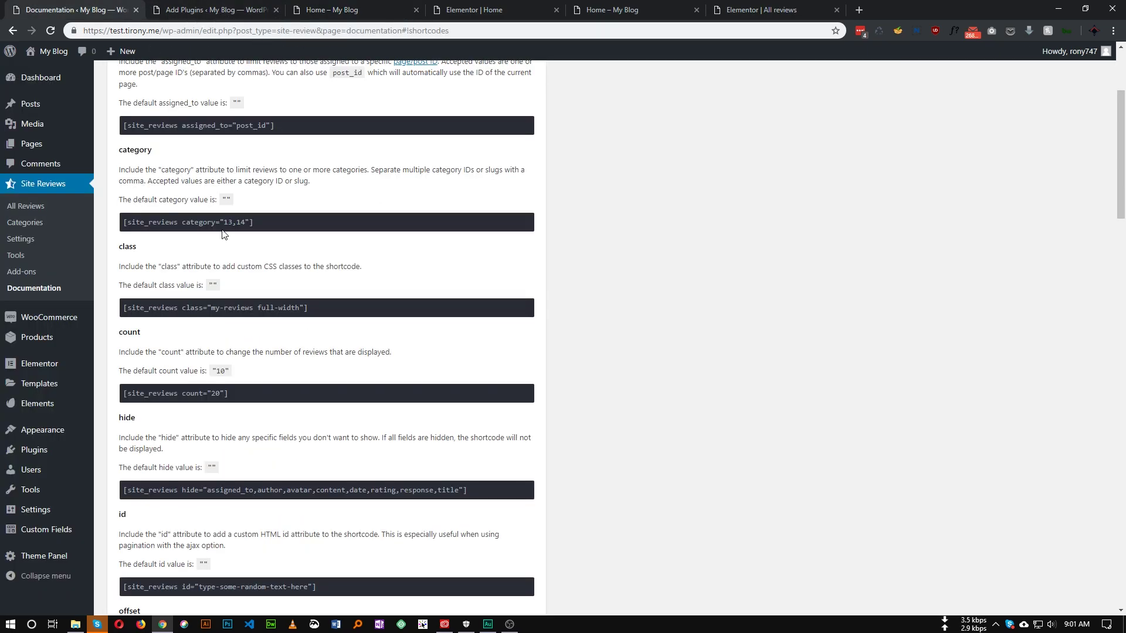
pyautogui.moveTo(185, 311); pyautogui.dragTo(306, 308)
pyautogui.scroll(-2, 314, 330)
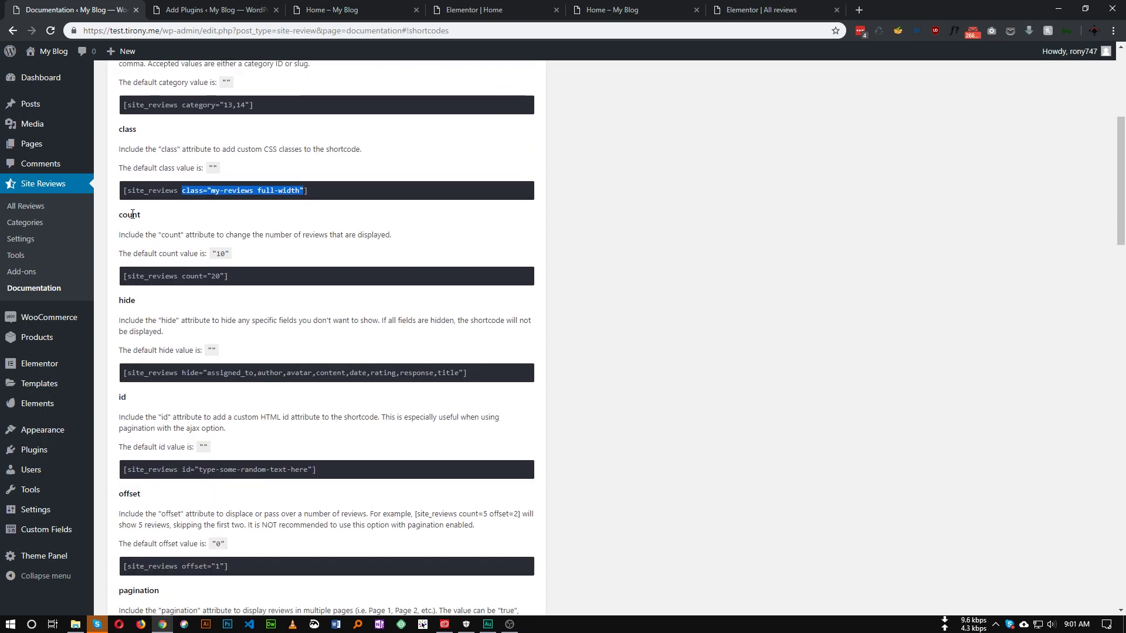
# - Copy count="20" from the documentation's count example into the home page's site_reviews shortcode
pyautogui.doubleClick(133, 214)
pyautogui.click(208, 277)
pyautogui.moveTo(186, 276); pyautogui.dragTo(225, 273)
pyautogui.hotkey('ctrl', 'c')
pyautogui.click(179, 280)
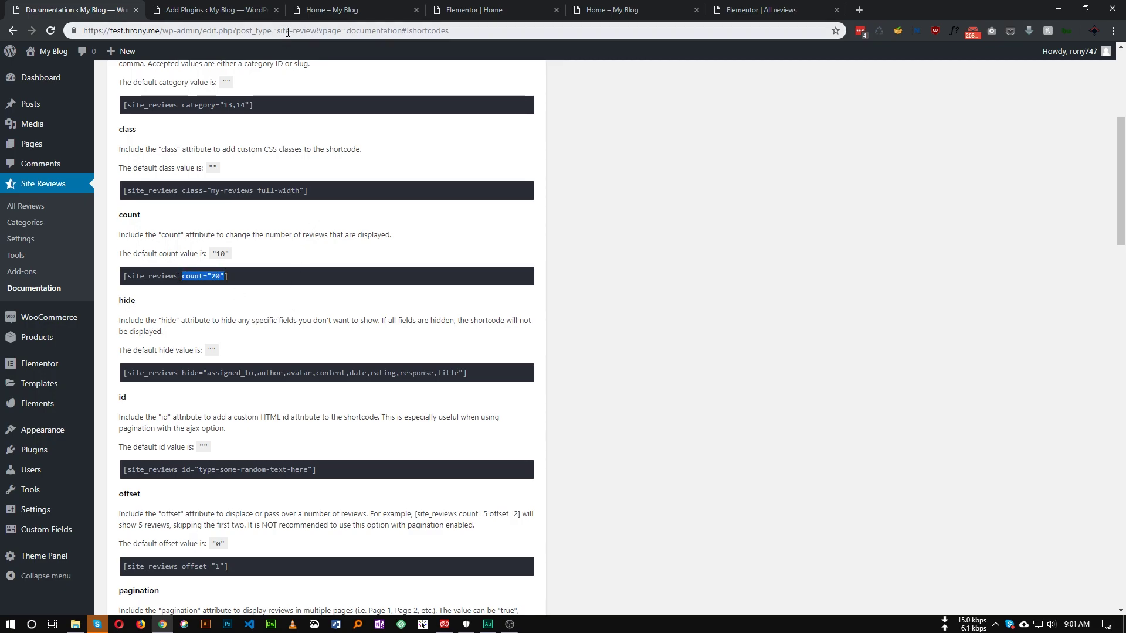
pyautogui.click(246, 11)
pyautogui.click(327, 15)
pyautogui.click(493, 10)
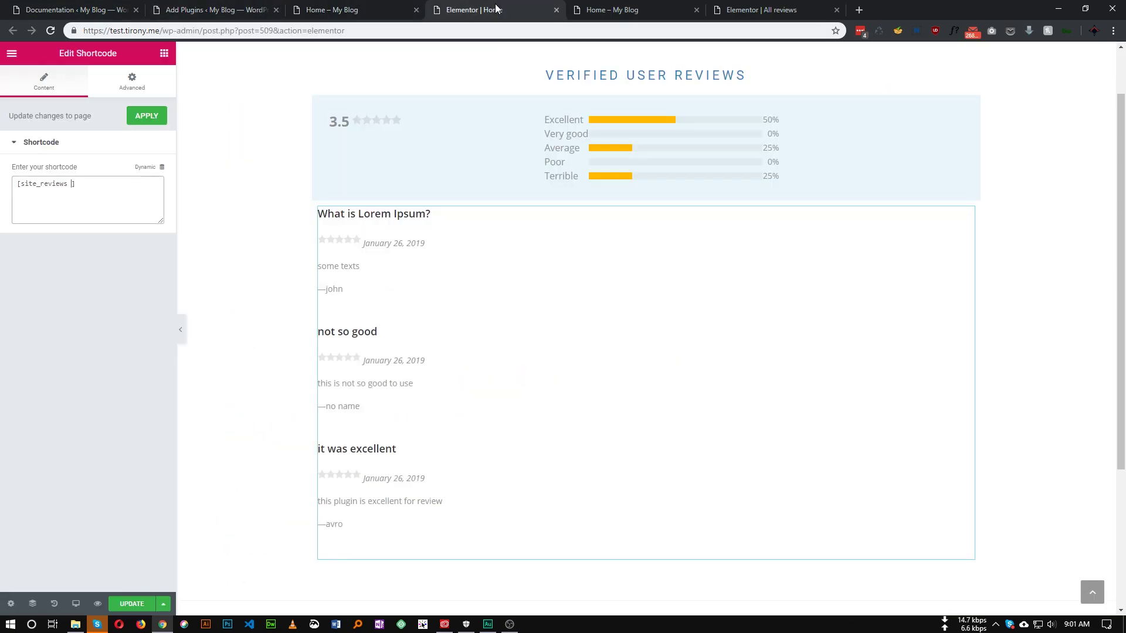
pyautogui.click(70, 184)
pyautogui.hotkey('ctrl', 'v')
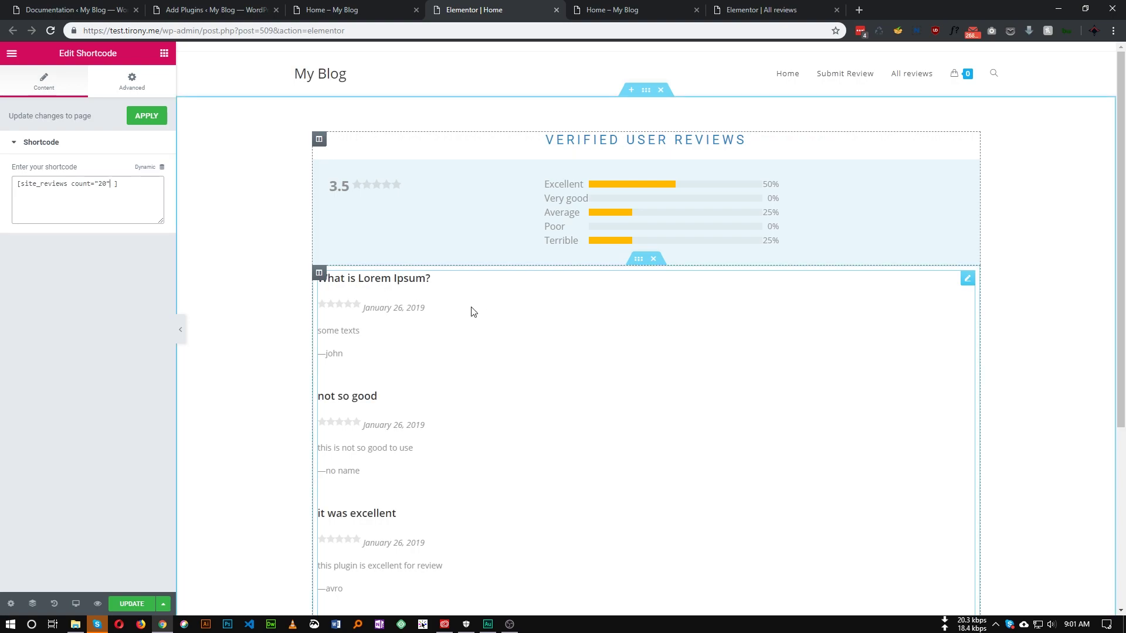
# - Check the review list, set the site_reviews shortcode's count to 2 and update the page
pyautogui.scroll(-5, 490, 322)
pyautogui.scroll(3, 337, 275)
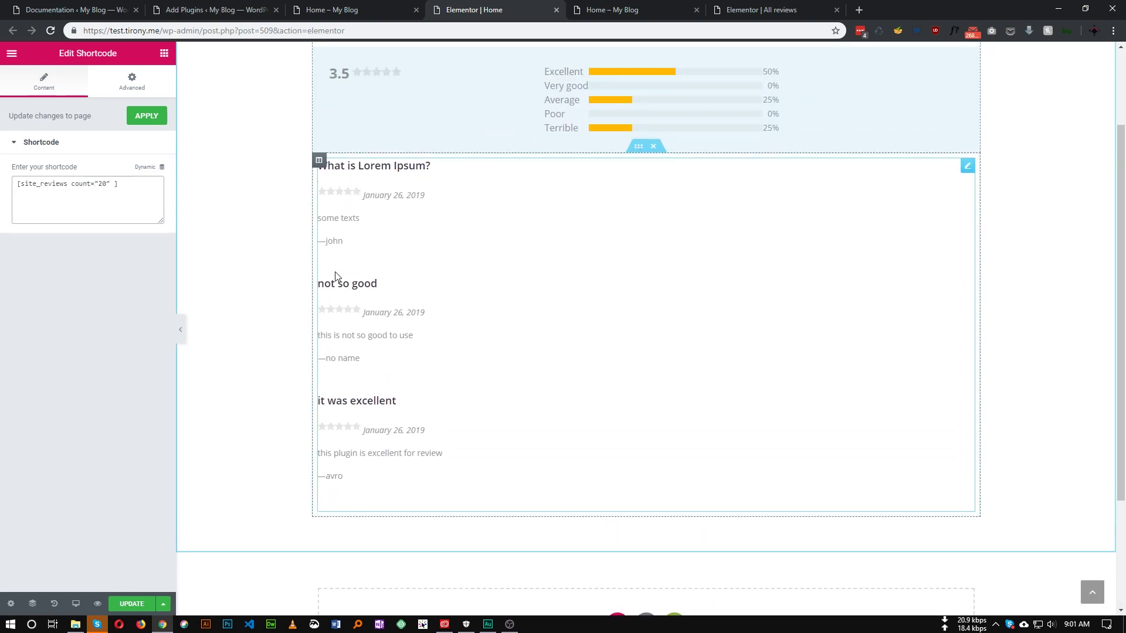
pyautogui.scroll(2, 336, 276)
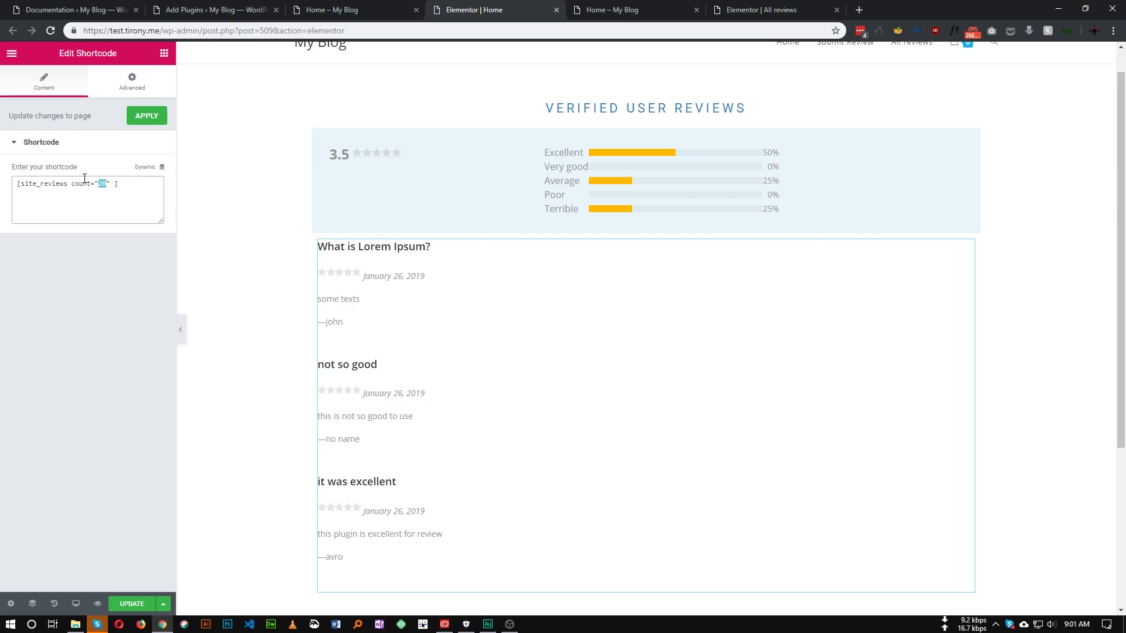
pyautogui.write('2')
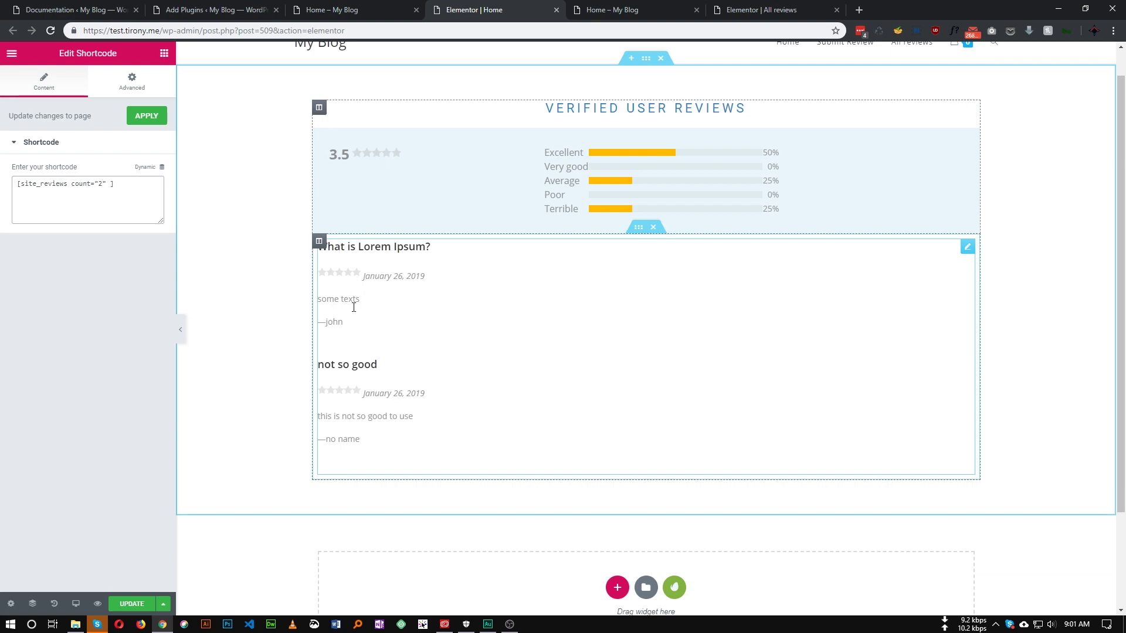
pyautogui.click(134, 604)
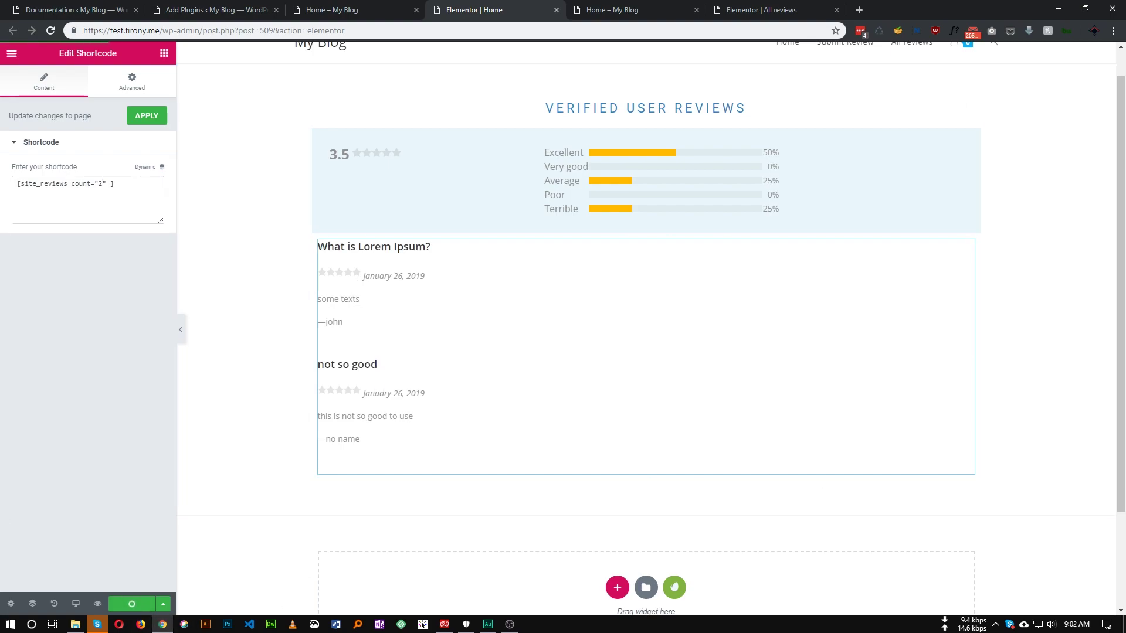
# - Compare the review list on the home page preview with the one on the live home page
pyautogui.hotkey('ctrl', 'Tab')
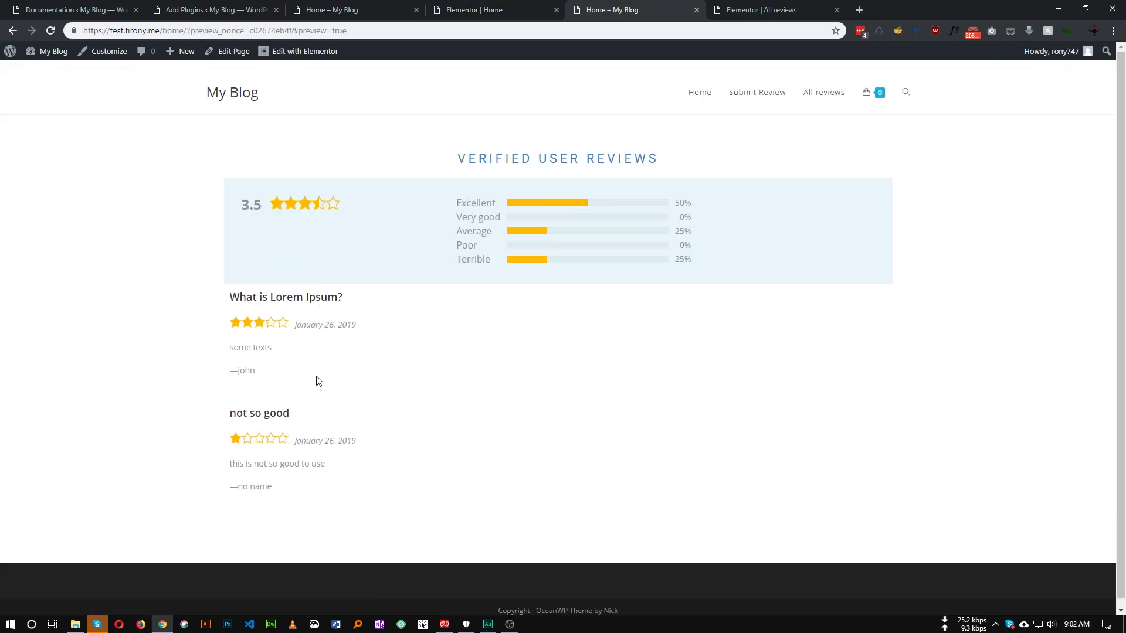
pyautogui.tripleClick(268, 296)
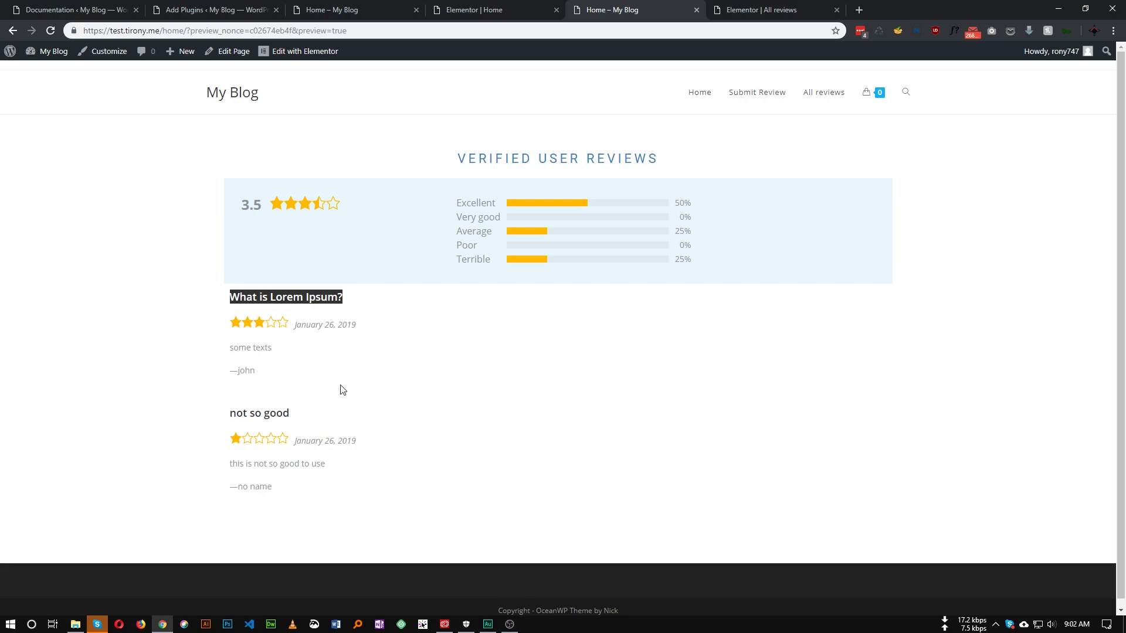
pyautogui.click(373, 5)
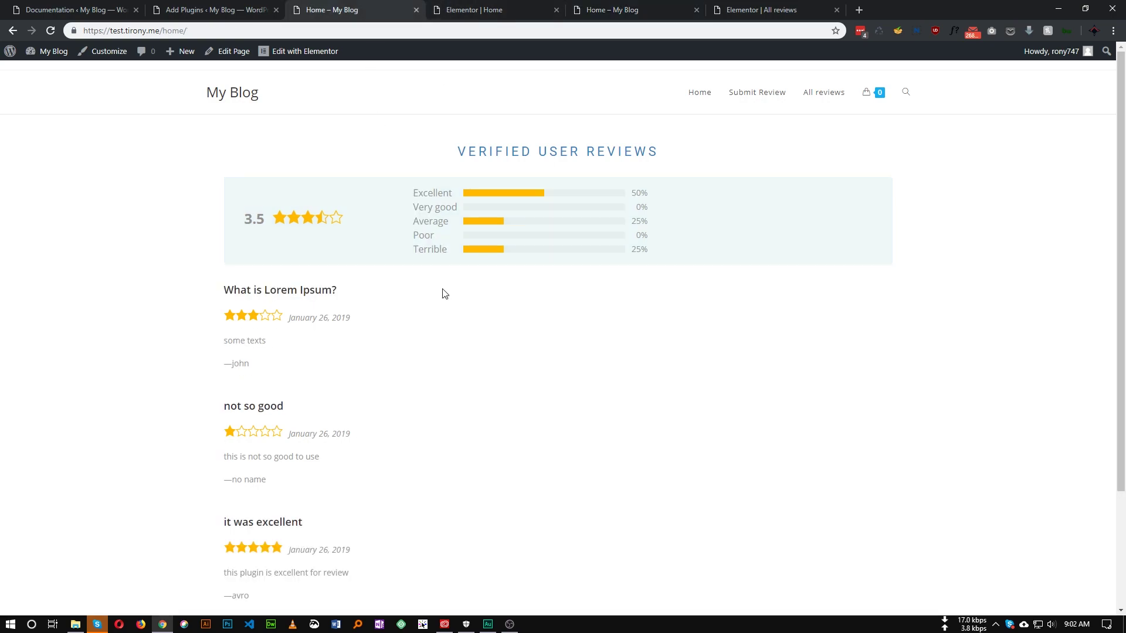
# - Add a two-column section below the review list on the home page in Elementor
pyautogui.click(461, 5)
pyautogui.scroll(-2, 588, 439)
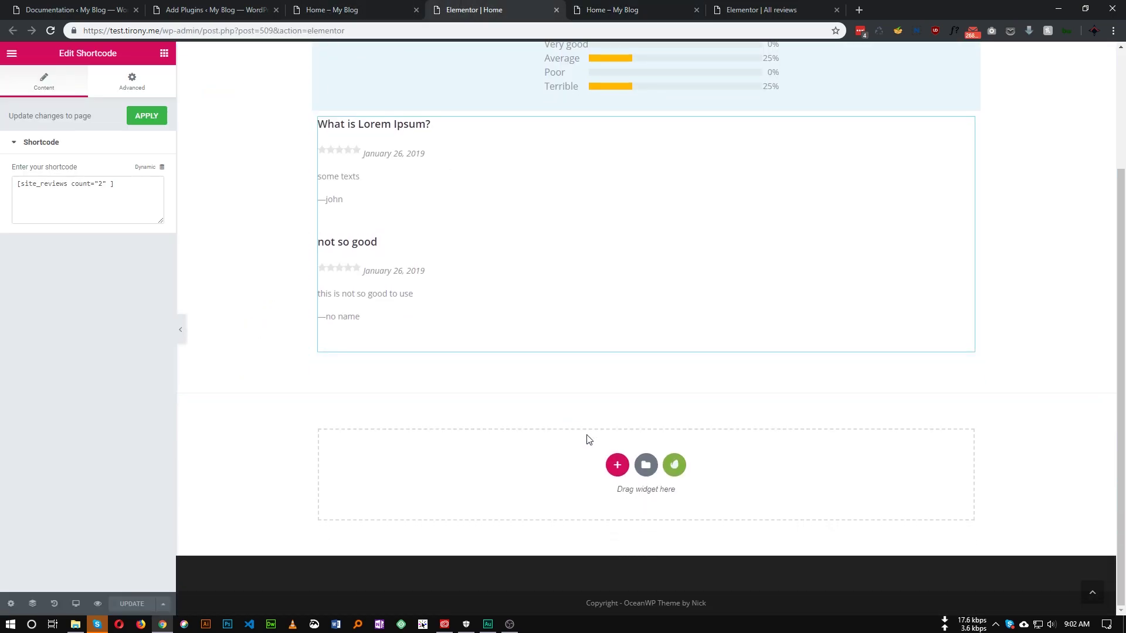
pyautogui.click(619, 464)
pyautogui.click(553, 499)
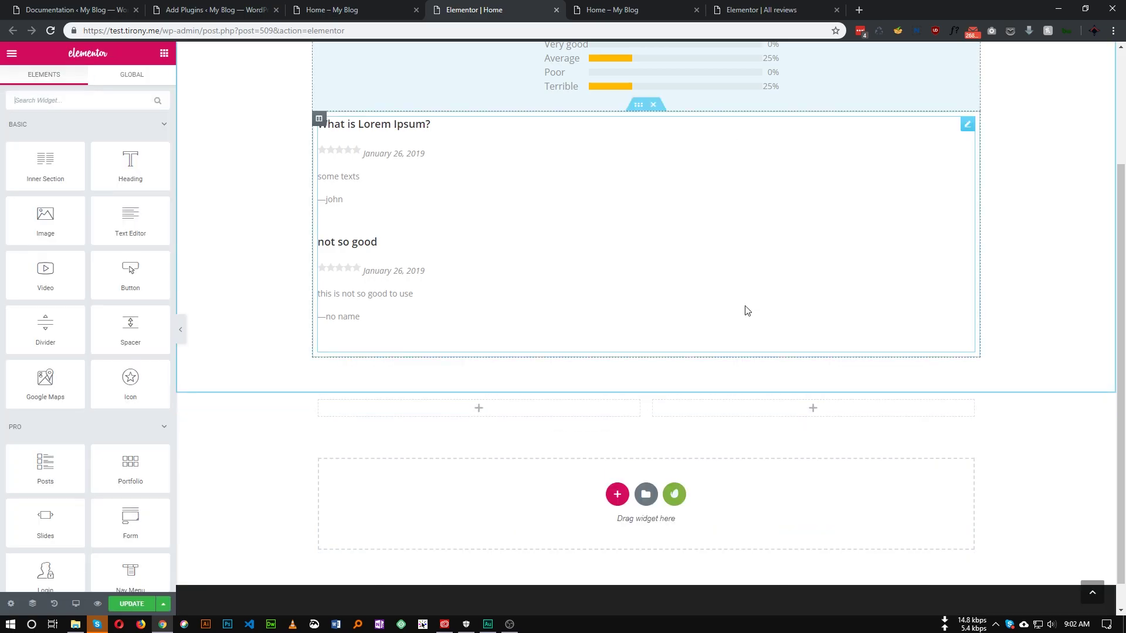
# - Place a Button widget in the new section's first column and set its text to "Show all reviews"
pyautogui.moveTo(156, 282); pyautogui.dragTo(485, 411)
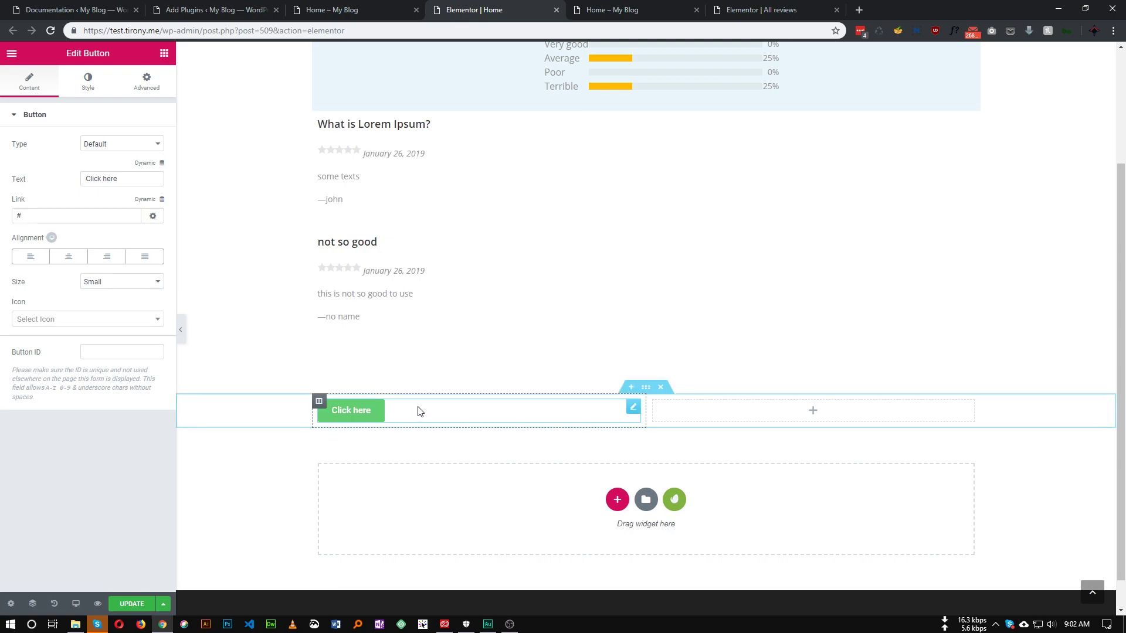
pyautogui.moveTo(127, 179); pyautogui.dragTo(29, 183)
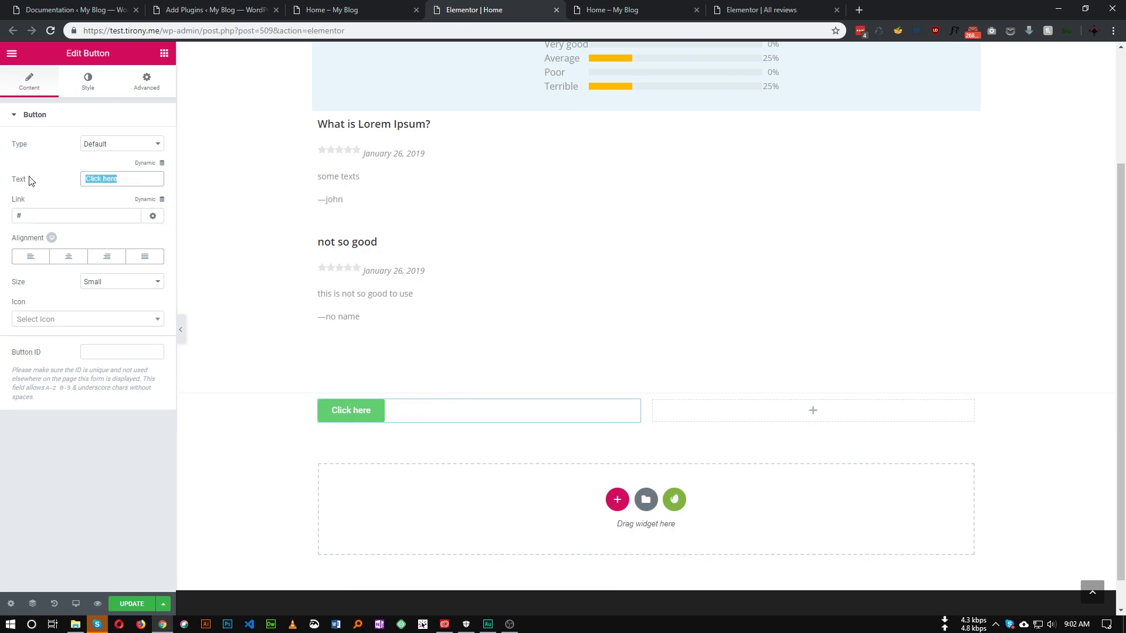
pyautogui.write('Show ')
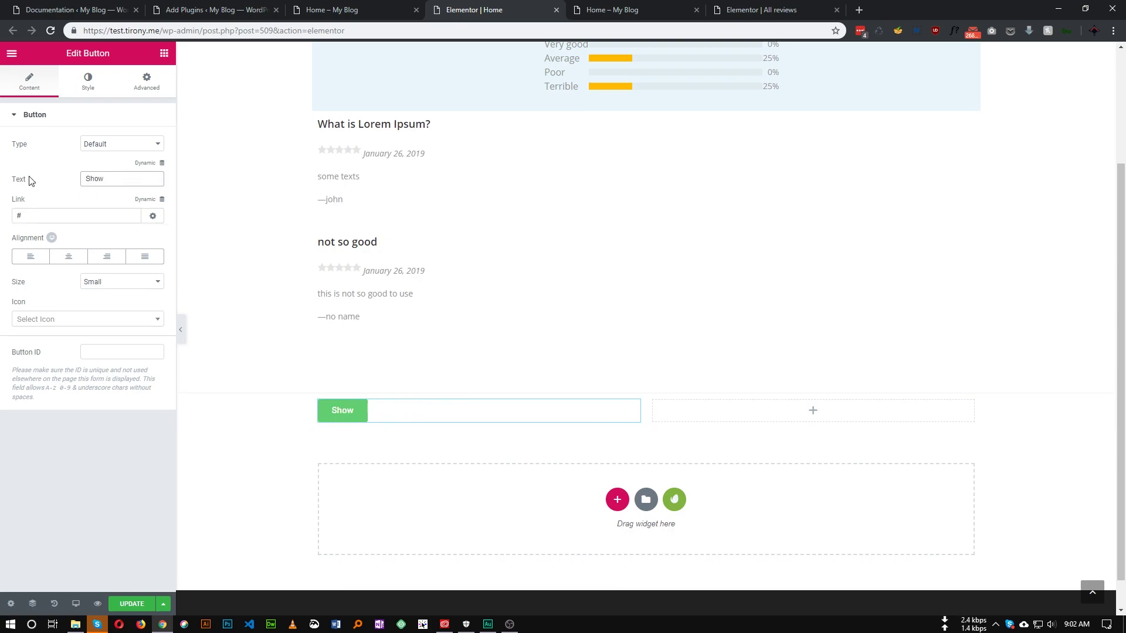
pyautogui.write('all reviews')
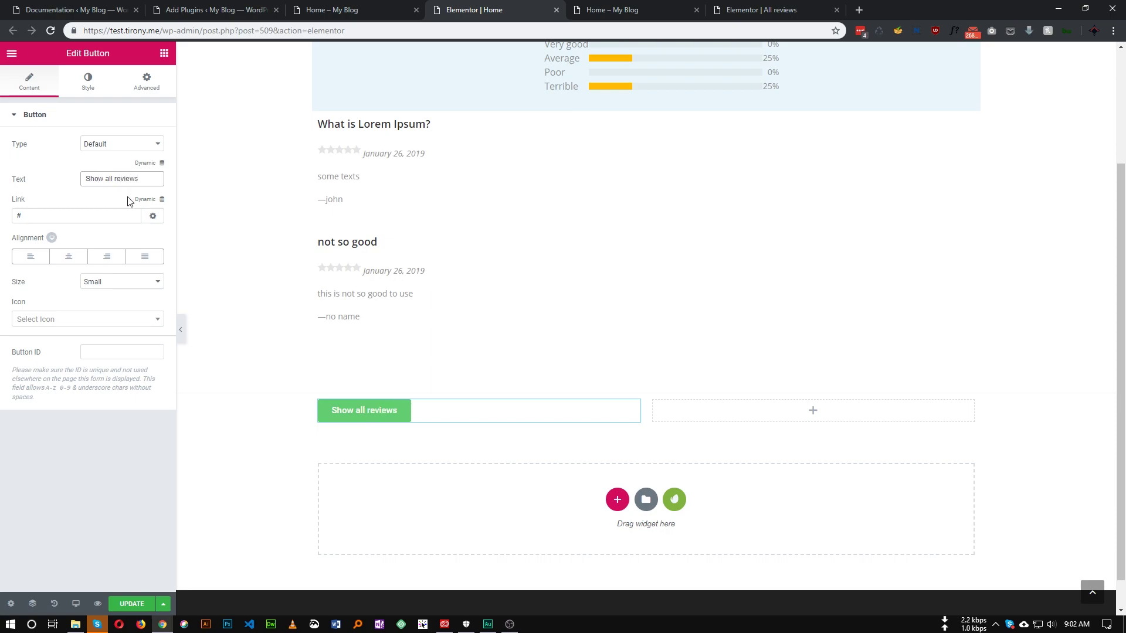
# - Set the Show all reviews button's background color to the blue preset #4054b2
pyautogui.click(88, 82)
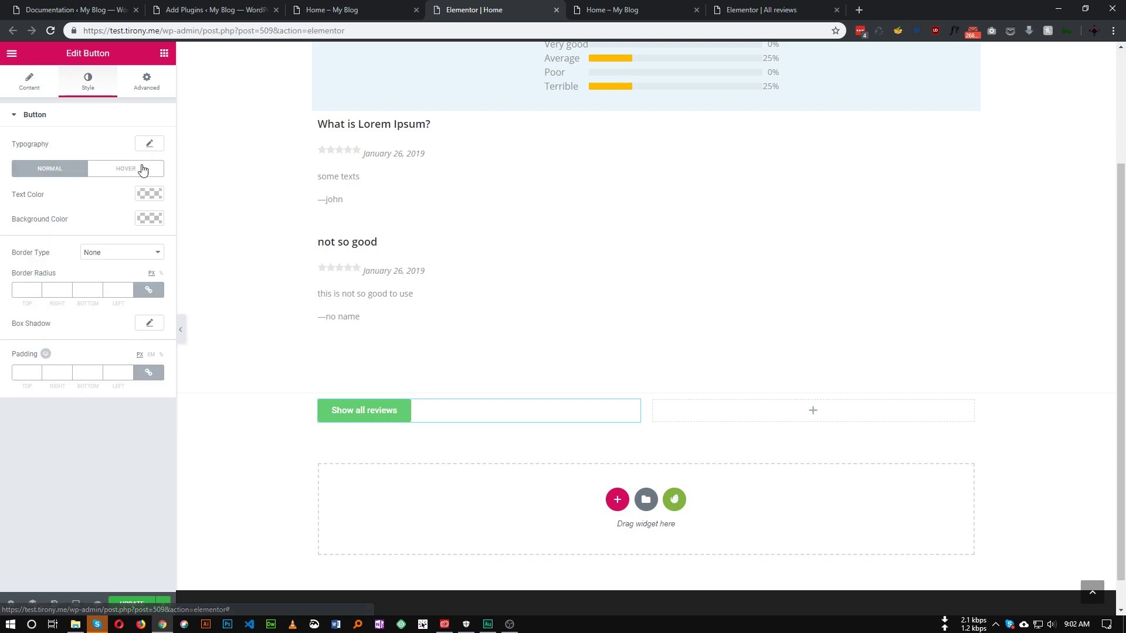
pyautogui.click(150, 218)
pyautogui.click(77, 357)
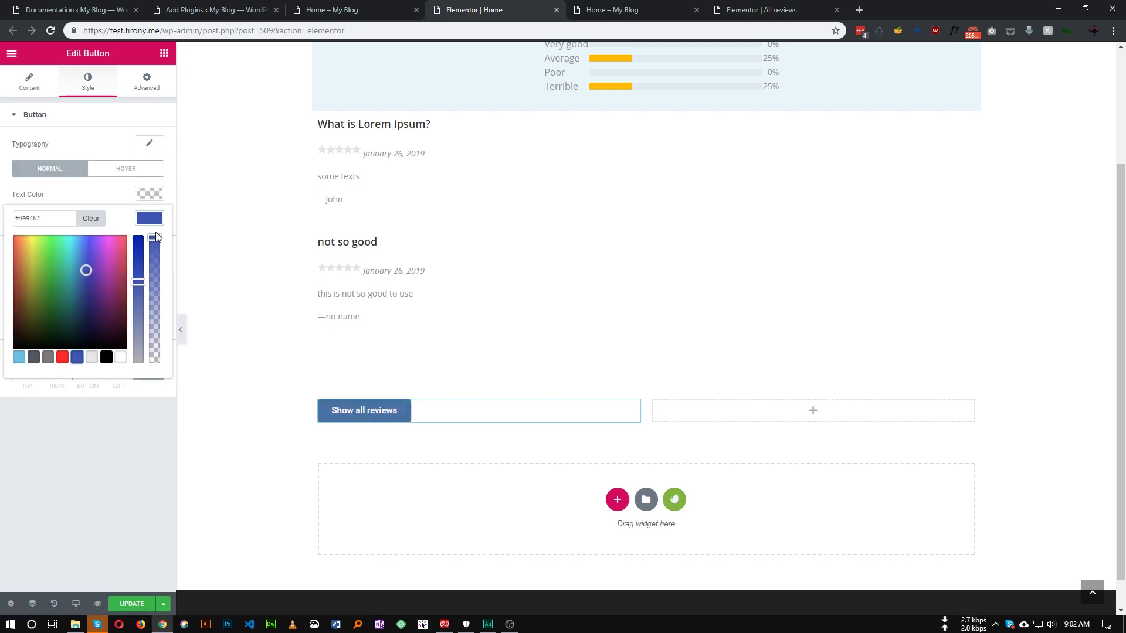
pyautogui.click(241, 268)
# - Copy the Show all reviews button into the second column and change the copy's text to "Submit a review"
pyautogui.rightClick(393, 412)
pyautogui.click(440, 461)
pyautogui.rightClick(702, 407)
pyautogui.click(742, 414)
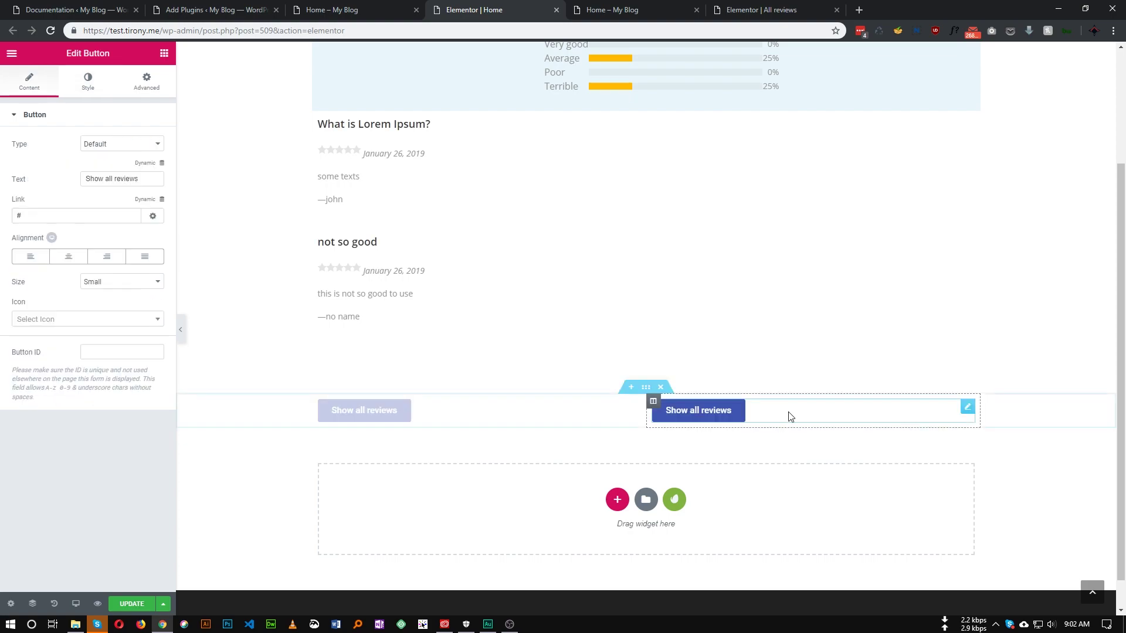
pyautogui.moveTo(155, 179); pyautogui.dragTo(61, 184)
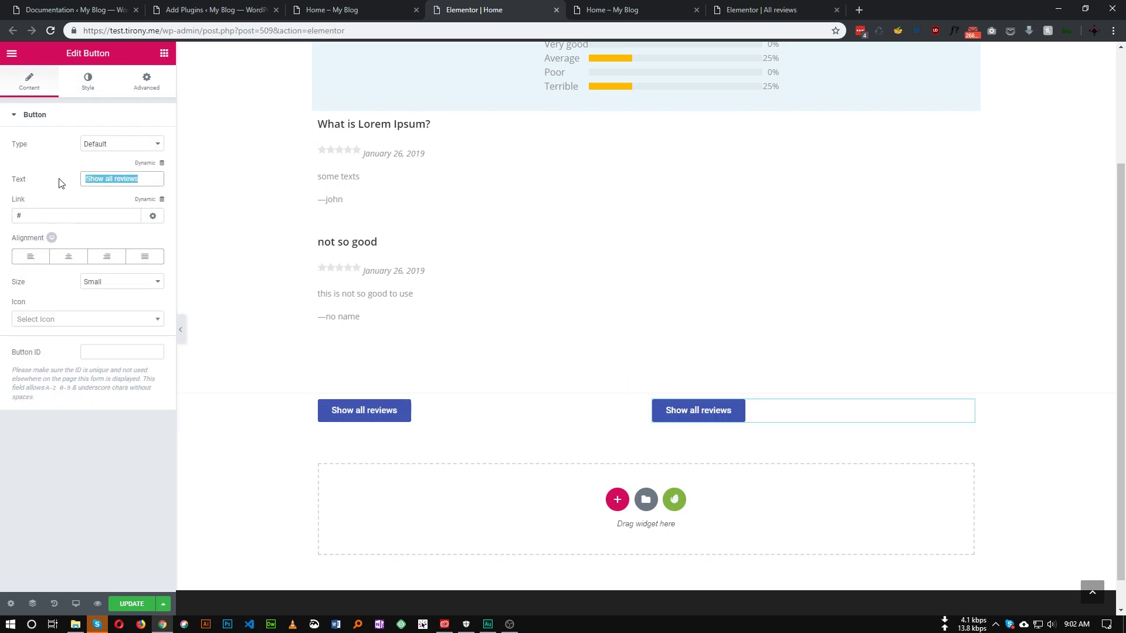
pyautogui.write('b')
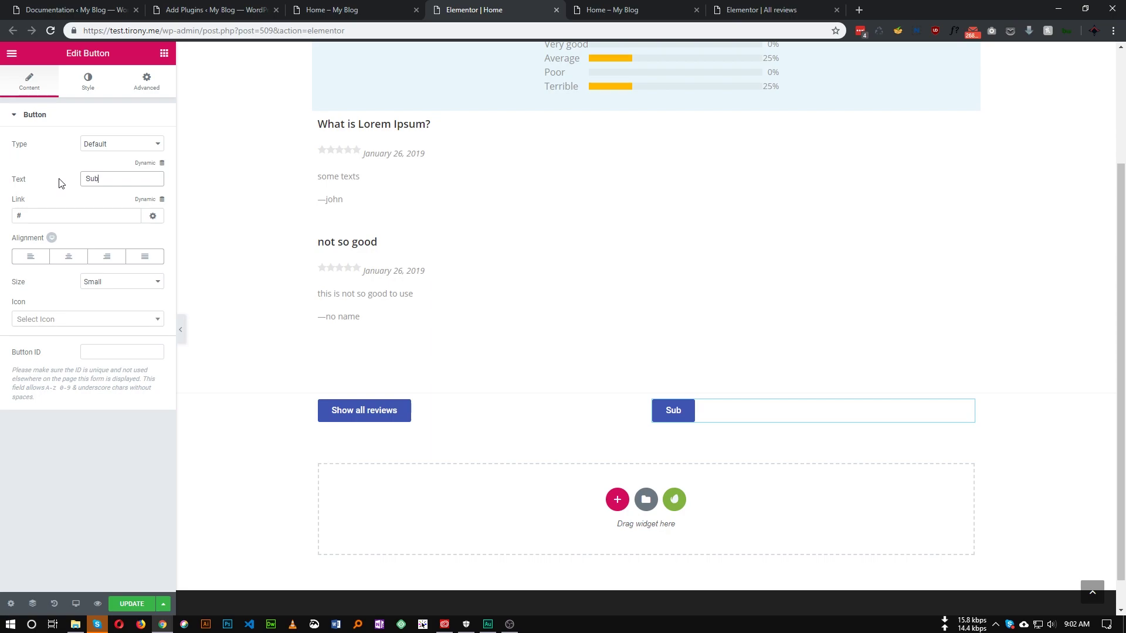
pyautogui.write('mit a re')
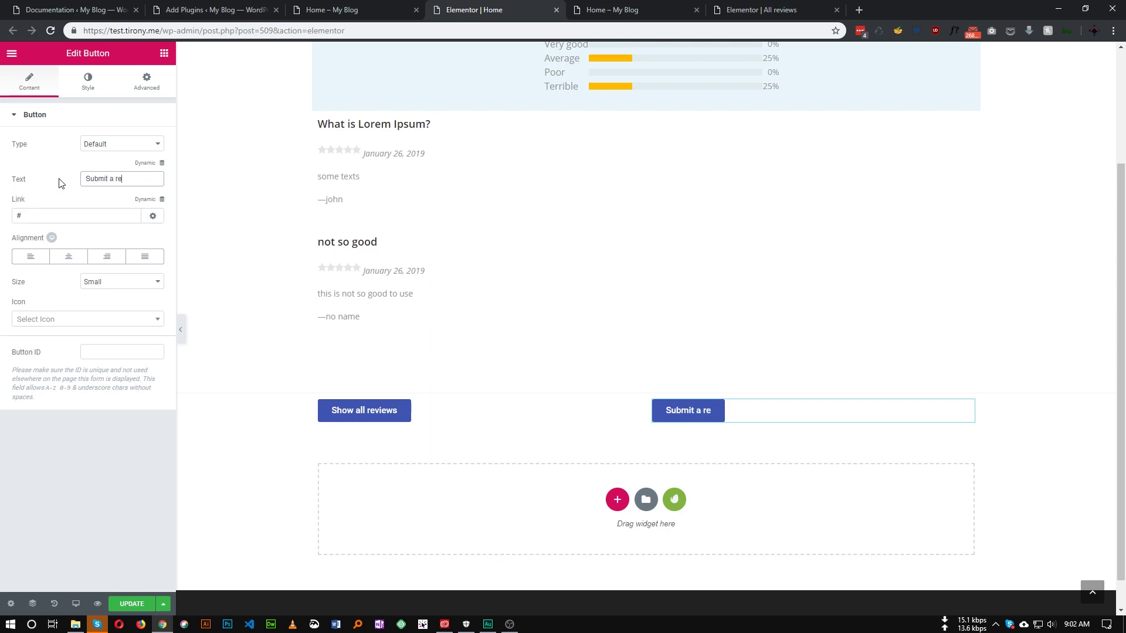
pyautogui.write('views')
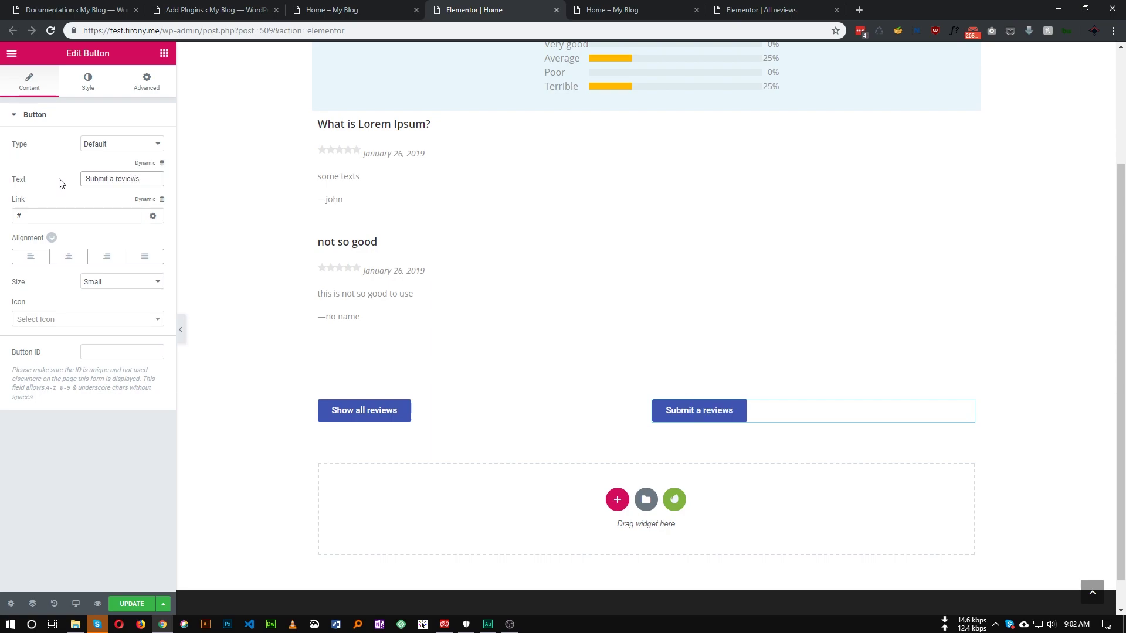
pyautogui.press('BackSpace')
# - Set the alignment of both the Show all reviews and Submit a review buttons to justified
pyautogui.click(364, 410)
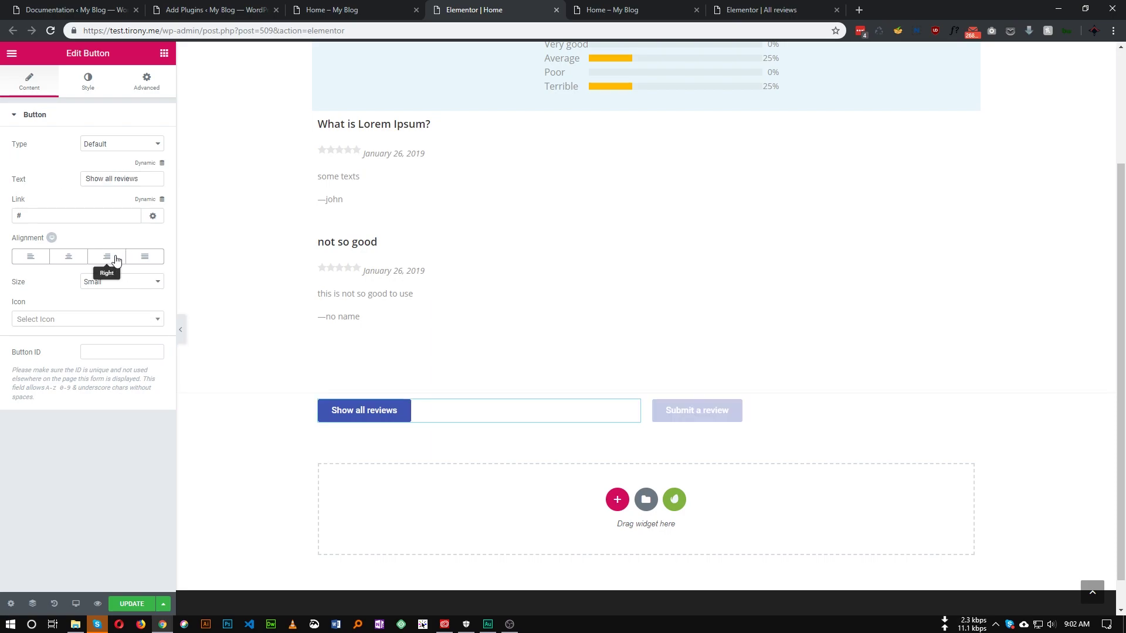
pyautogui.click(145, 256)
pyautogui.click(759, 410)
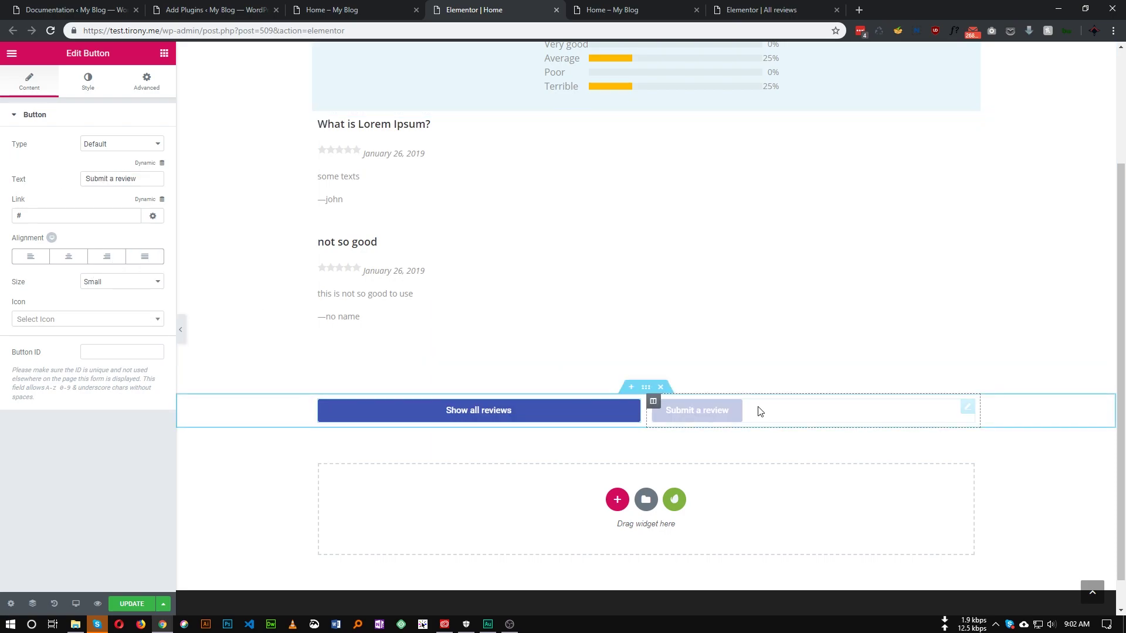
pyautogui.click(145, 258)
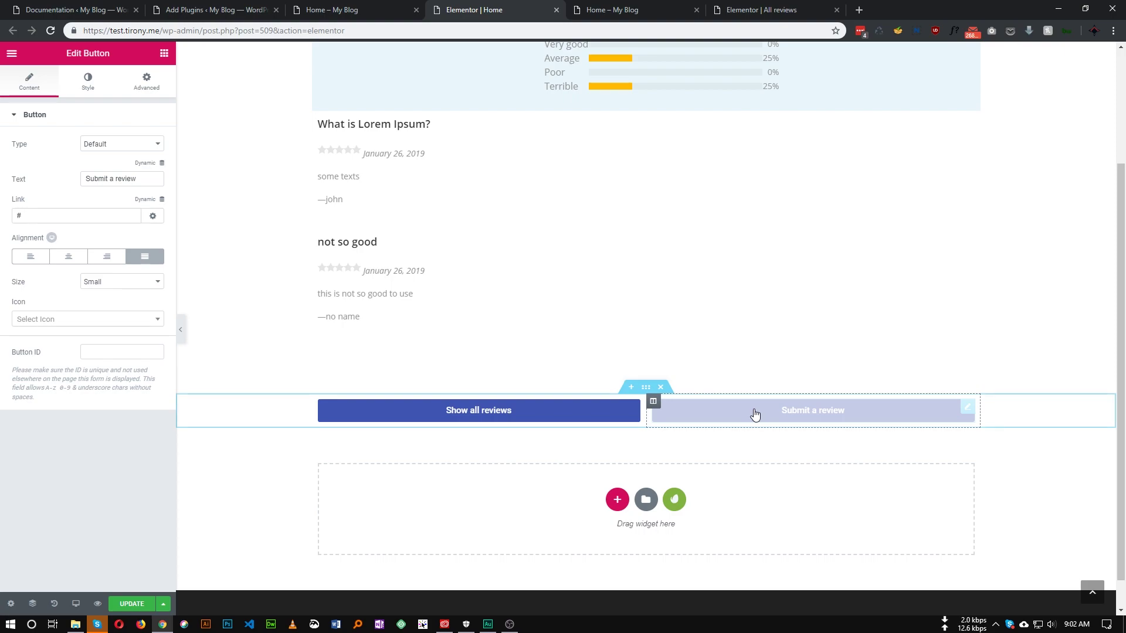
# - Change the Submit a review button's background color to the red preset #ff2929
pyautogui.click(88, 81)
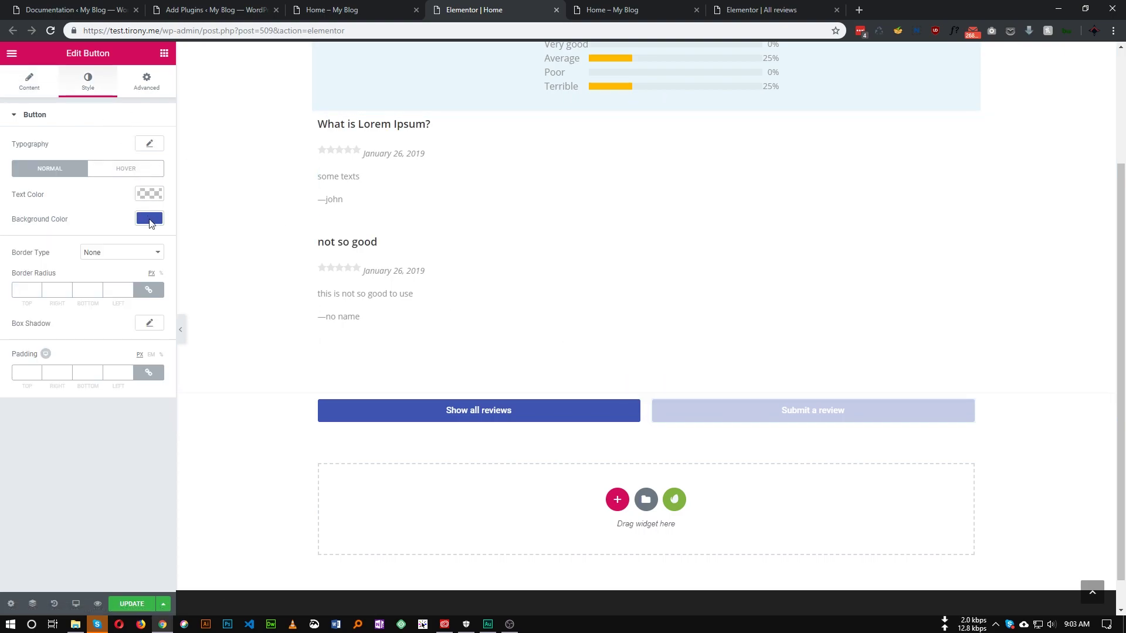
pyautogui.click(150, 218)
pyautogui.click(62, 357)
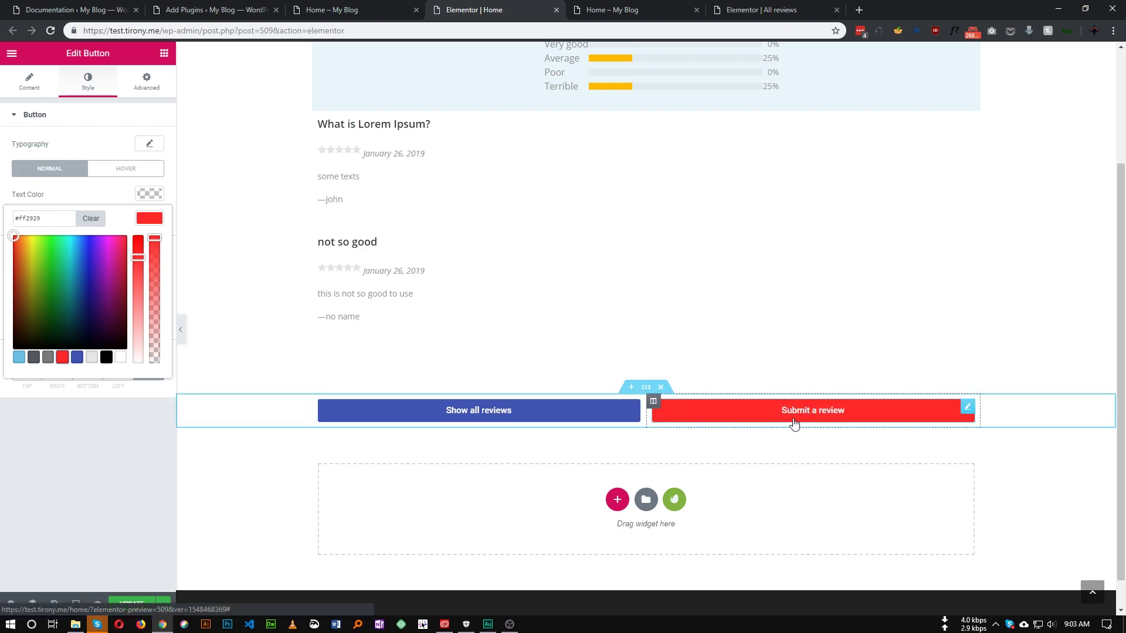
# - Link the Show all reviews button to the site's All reviews page
pyautogui.click(634, 408)
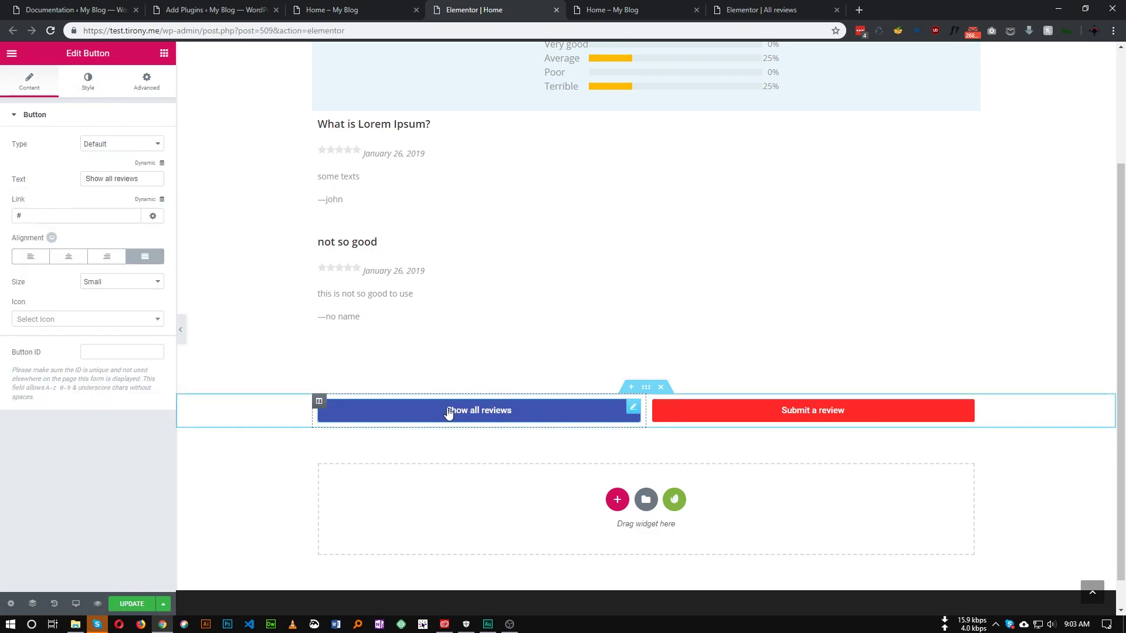
pyautogui.doubleClick(106, 215)
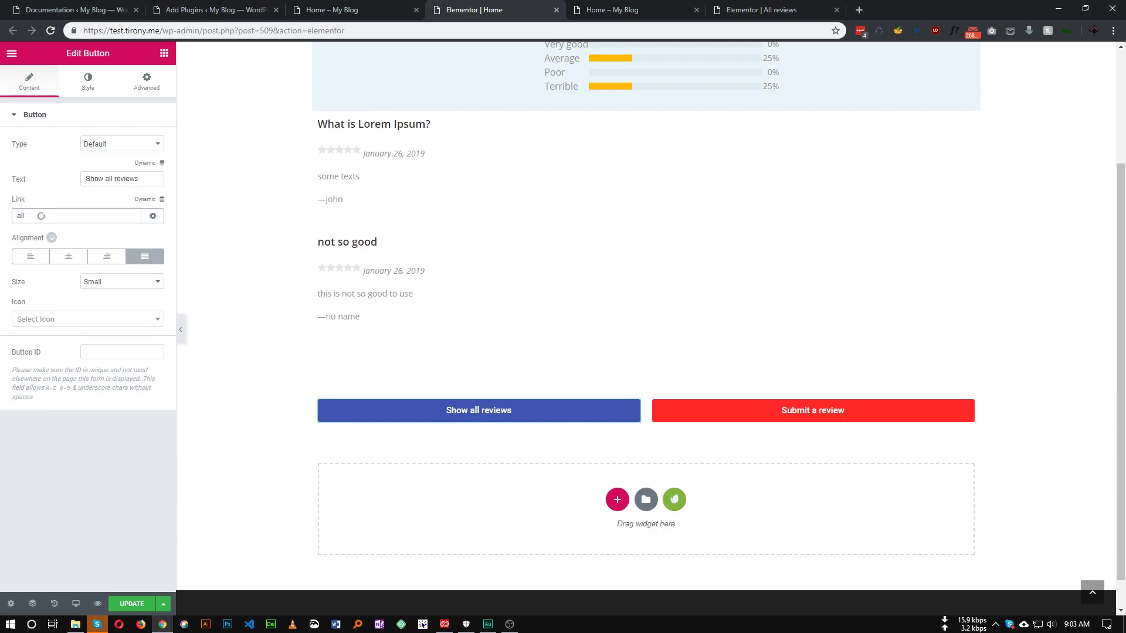
pyautogui.click(51, 236)
# - Link the Submit a review button to the Submit Review page and update the home page
pyautogui.click(967, 404)
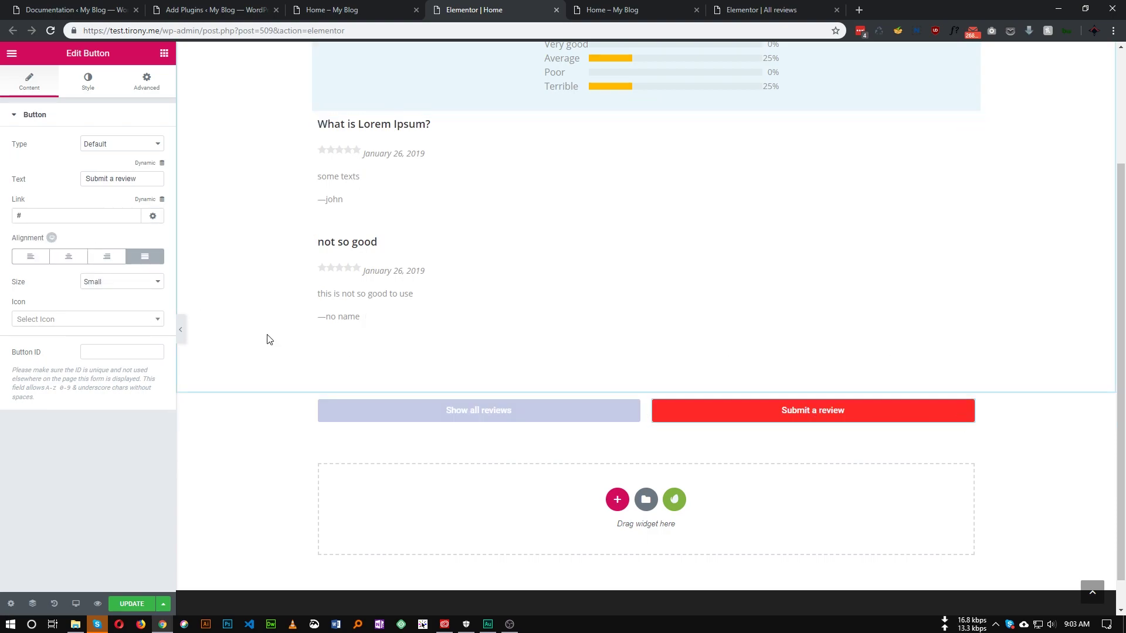
pyautogui.doubleClick(33, 223)
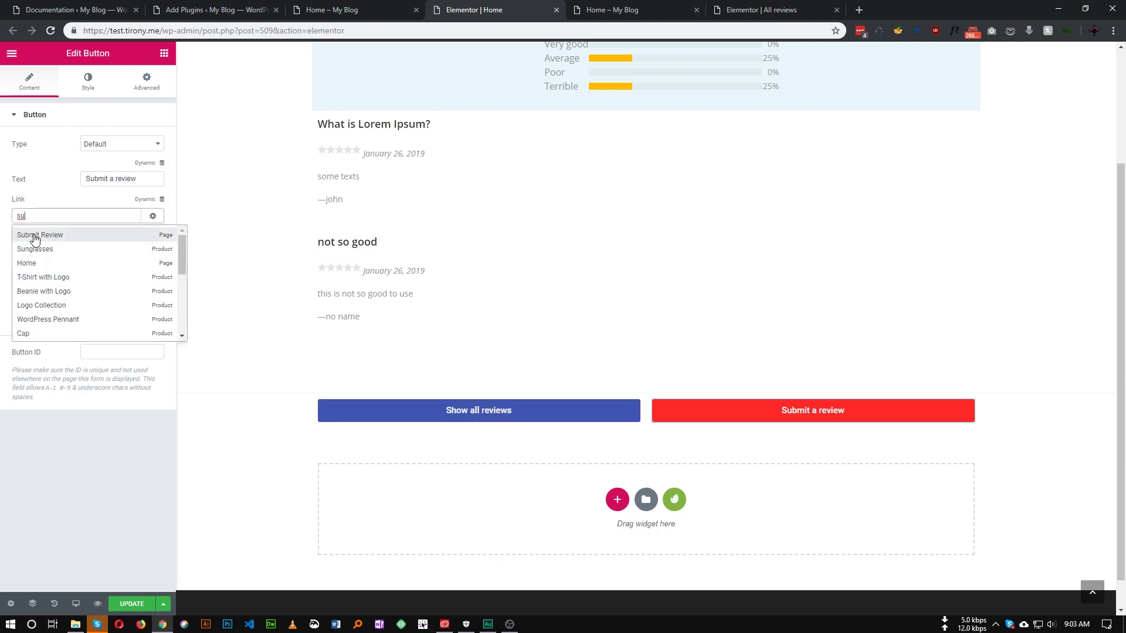
pyautogui.click(31, 233)
pyautogui.click(131, 606)
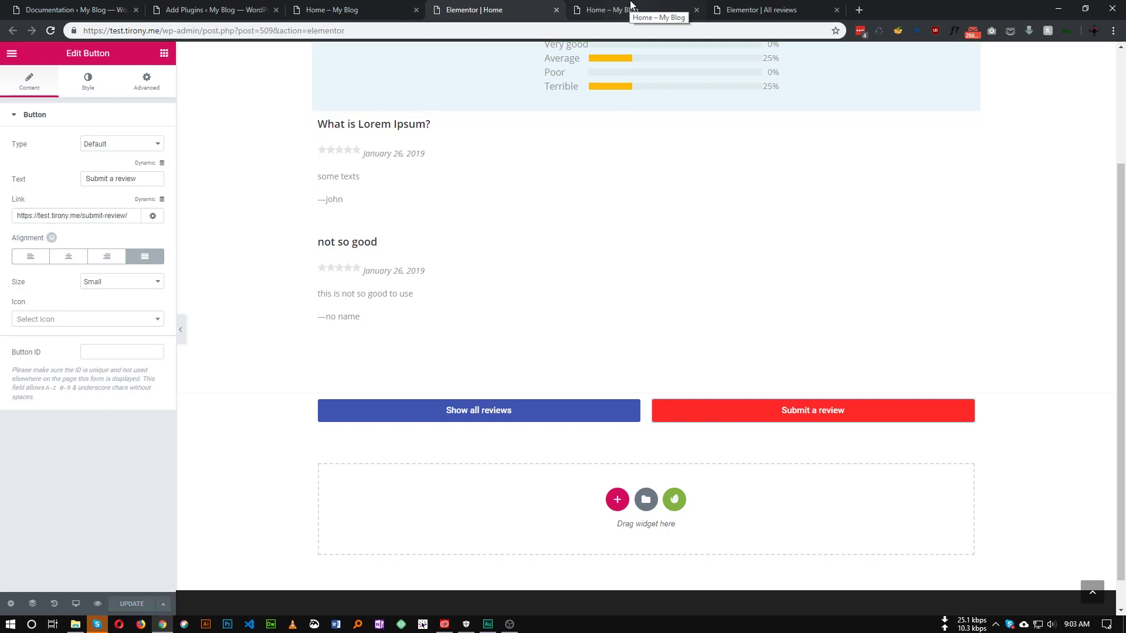
# - Test the Show all reviews and Submit a review buttons on the home page preview
pyautogui.click(630, 5)
pyautogui.scroll(-1, 605, 464)
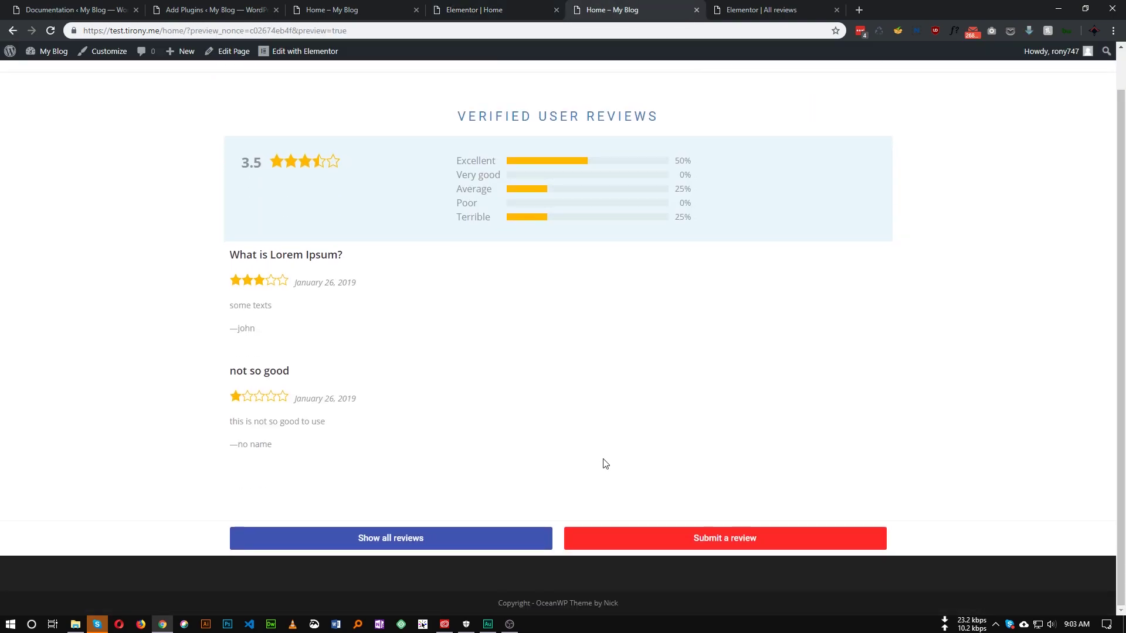
pyautogui.click(374, 550)
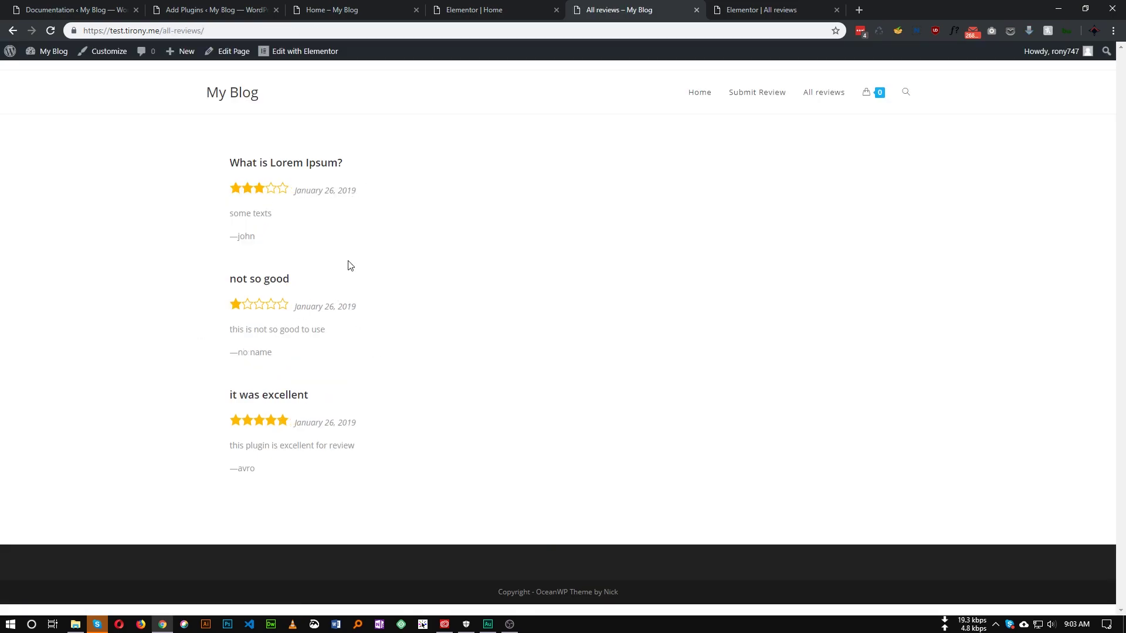
pyautogui.click(13, 30)
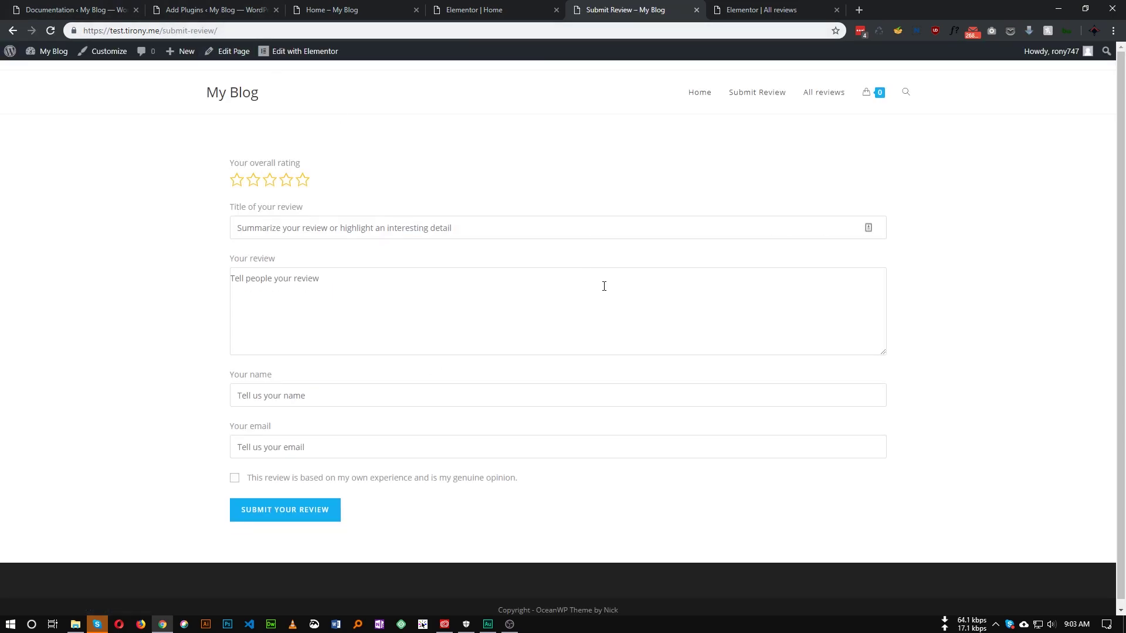
# - Submit a five-star review titled "that was awesome" with the text "this is some text to justify", filling in name and e-mail and confirming the genuine opinion
pyautogui.click(302, 181)
pyautogui.click(328, 230)
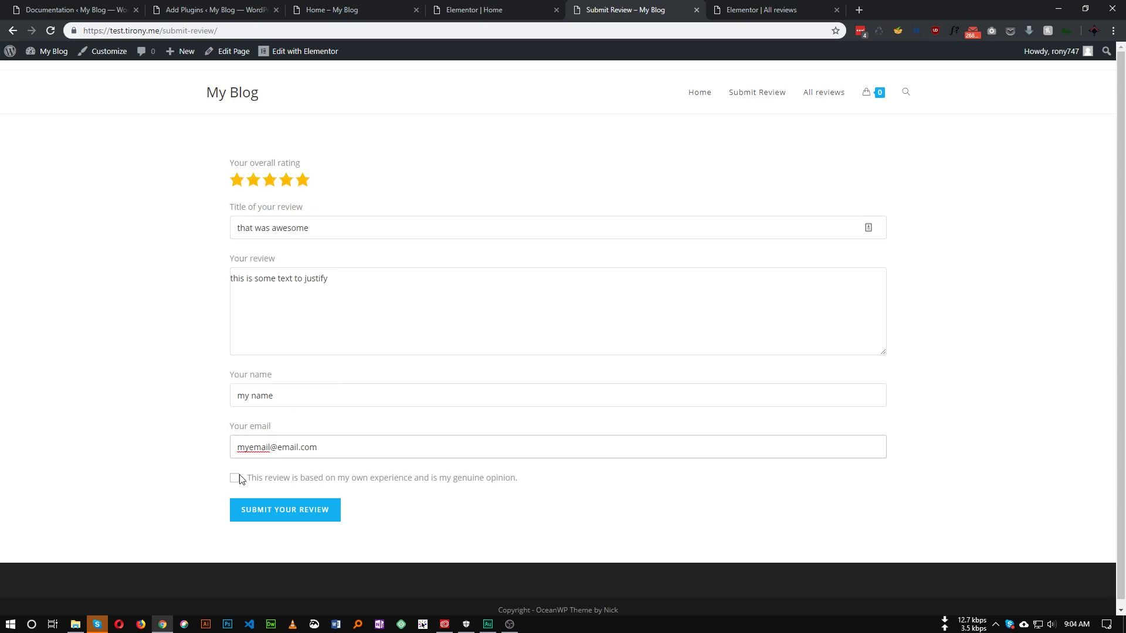
pyautogui.click(235, 478)
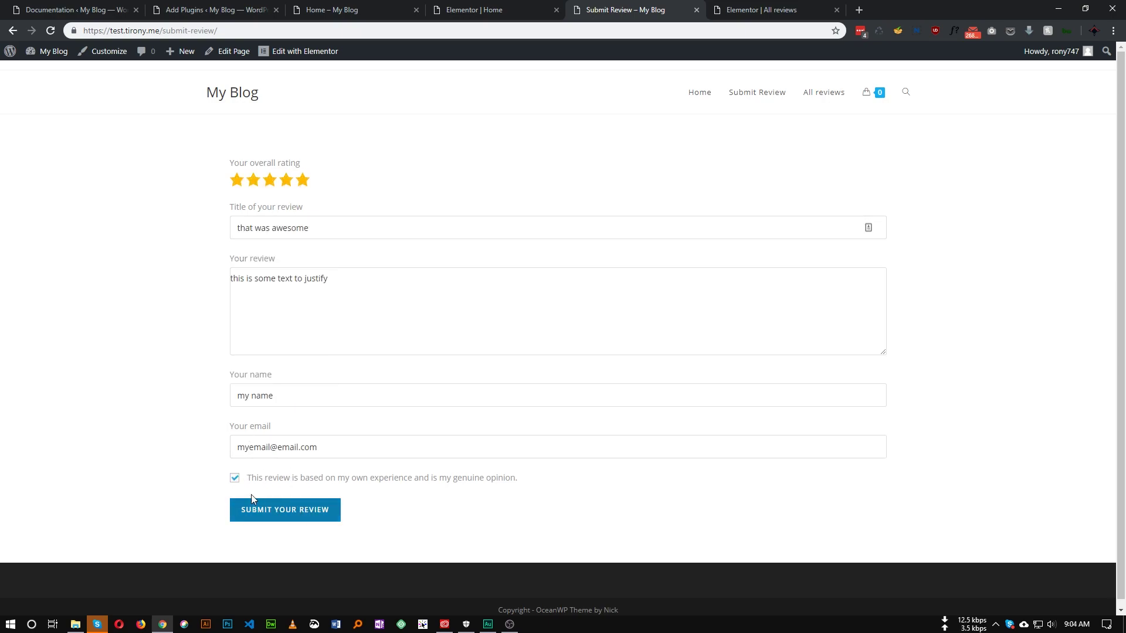
pyautogui.click(280, 510)
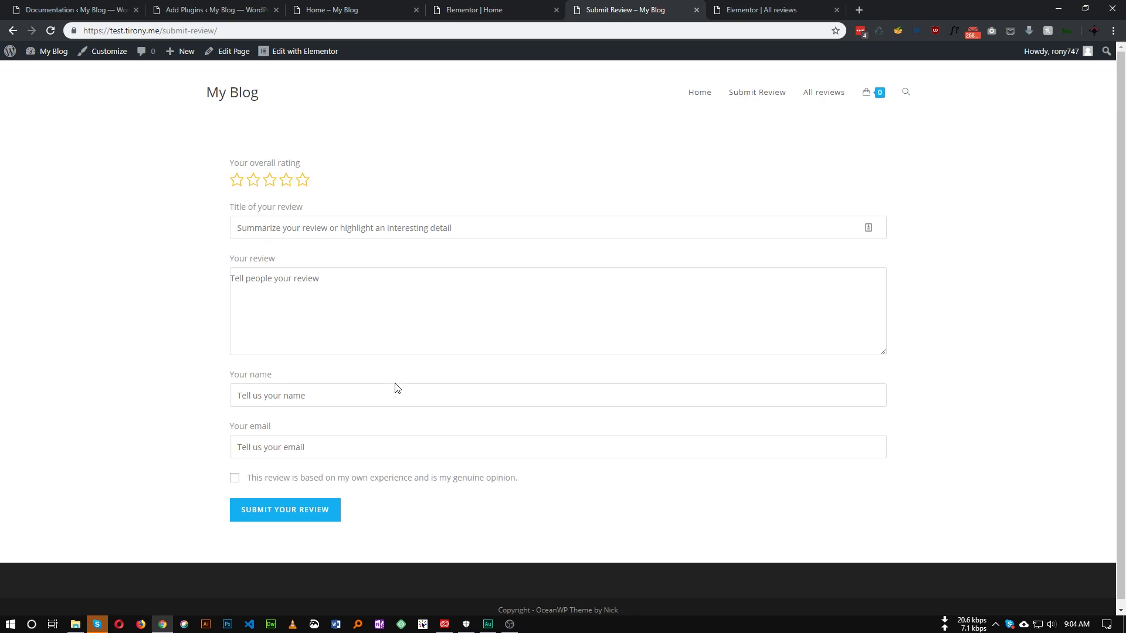
# - Check the All reviews page and the home page for the newly submitted review
pyautogui.click(829, 114)
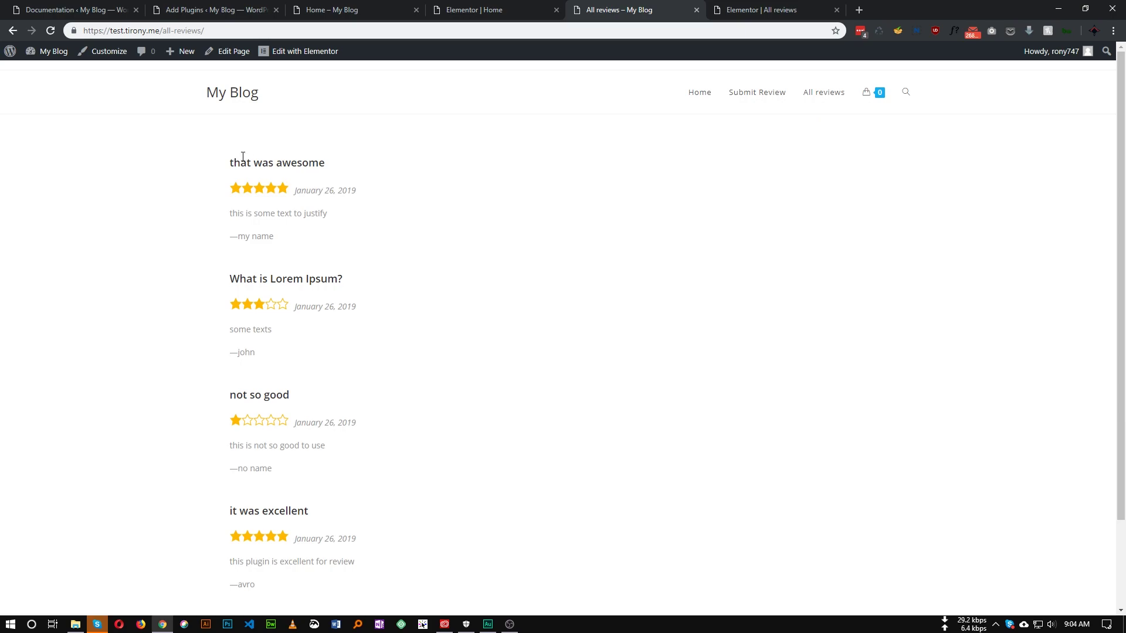
pyautogui.click(703, 94)
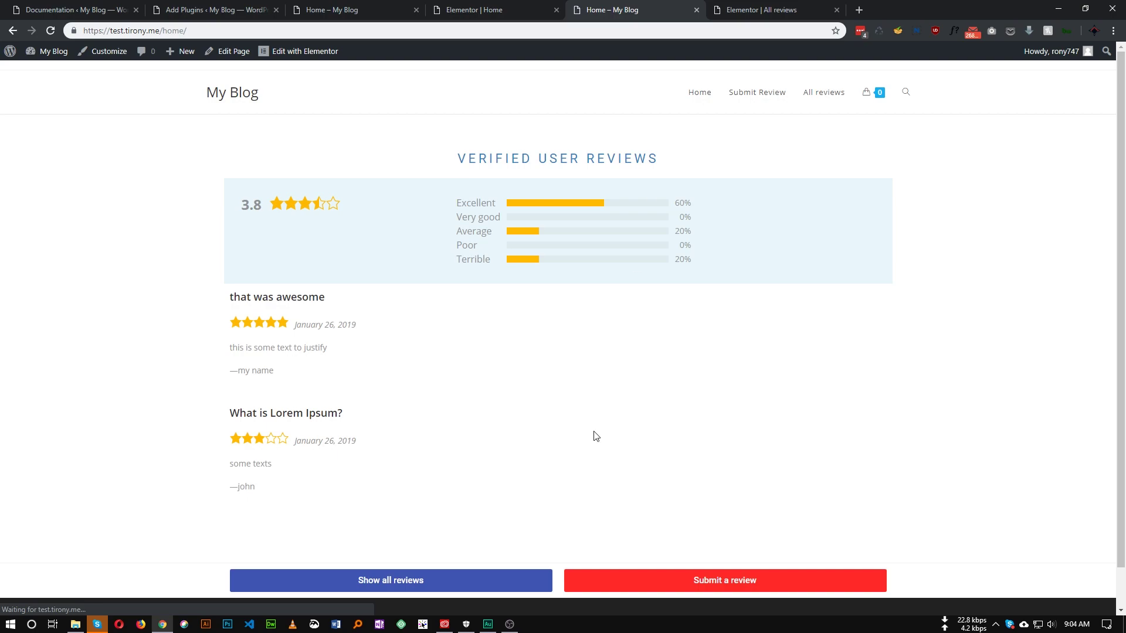
pyautogui.tripleClick(270, 298)
pyautogui.click(354, 371)
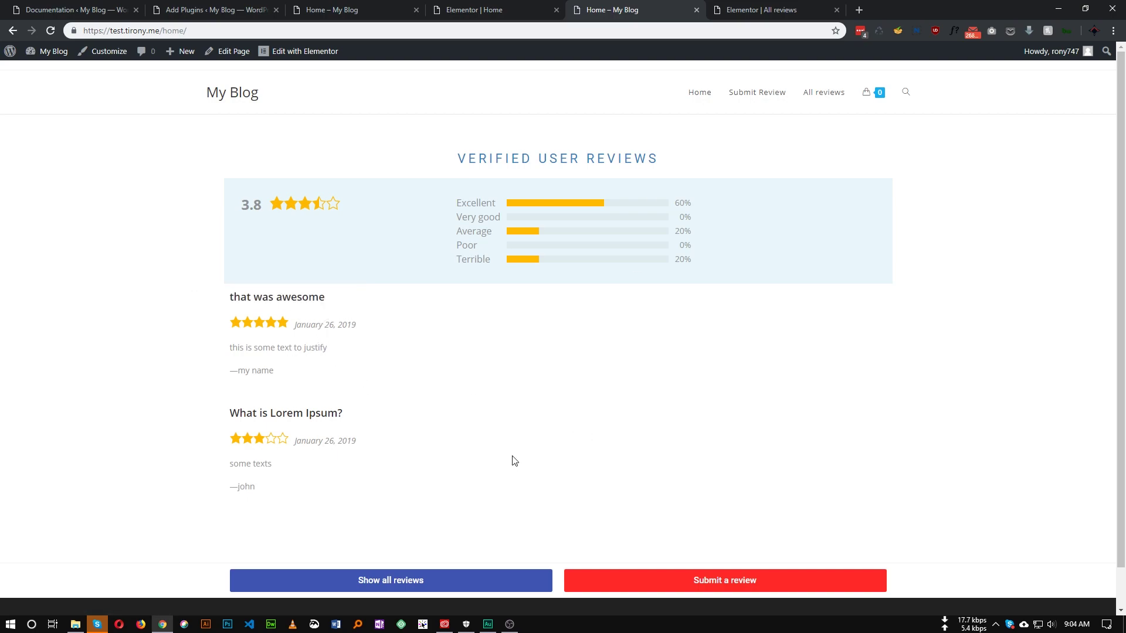